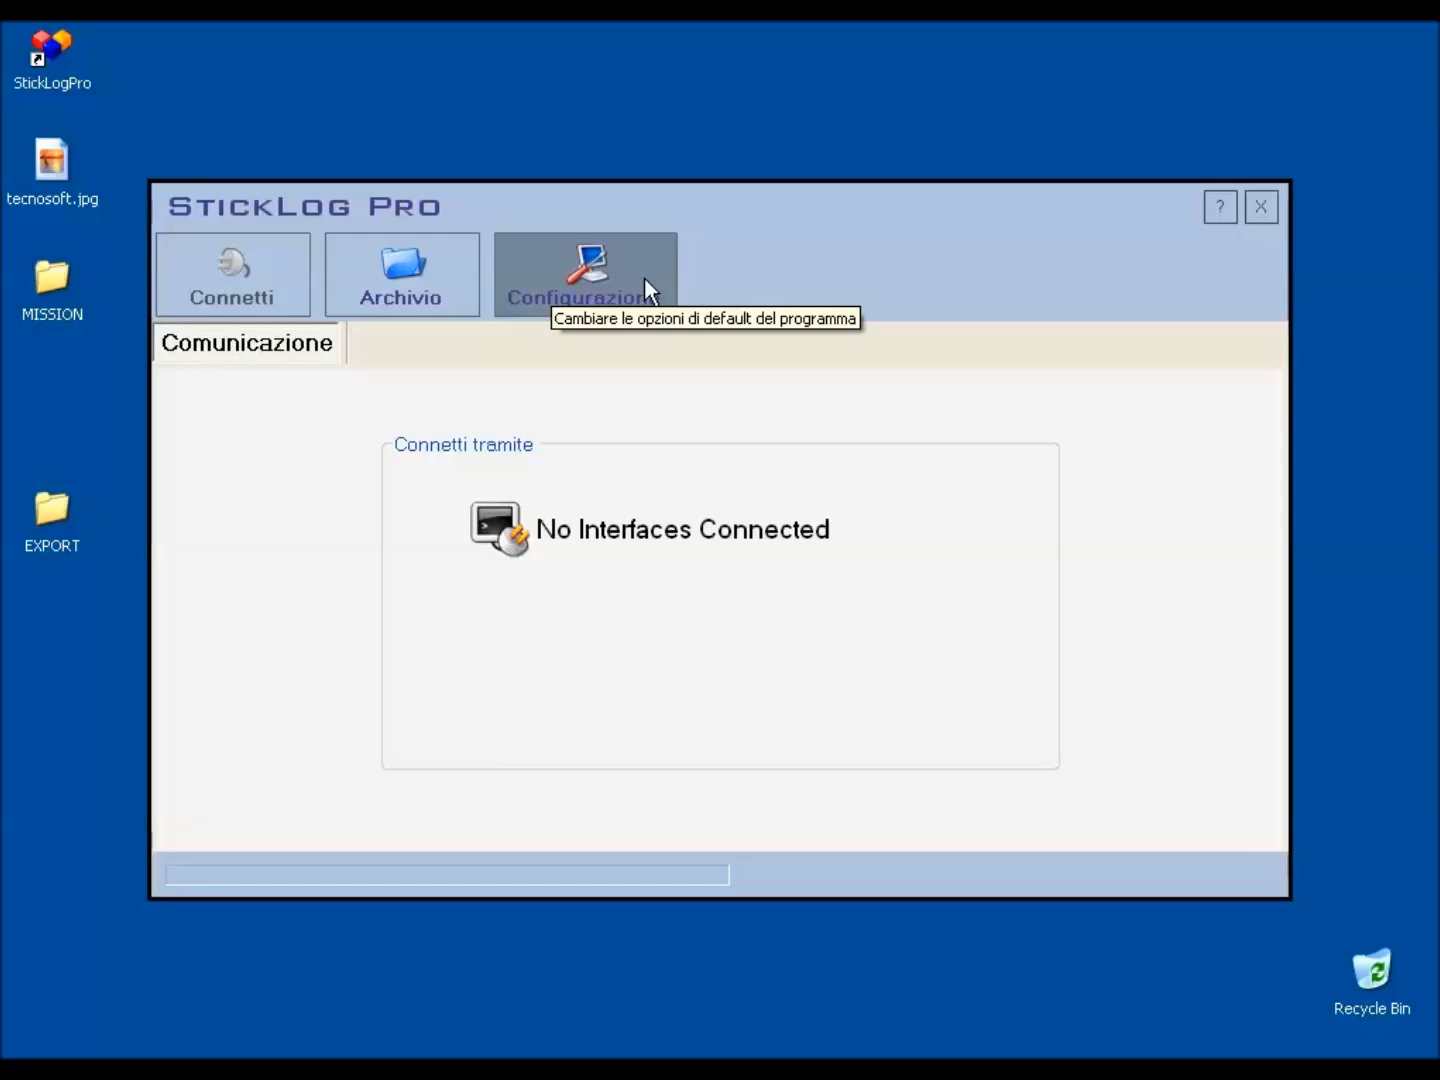
Change the program language to English and restart StickLog Pro so the change takes effect.
click(644, 277)
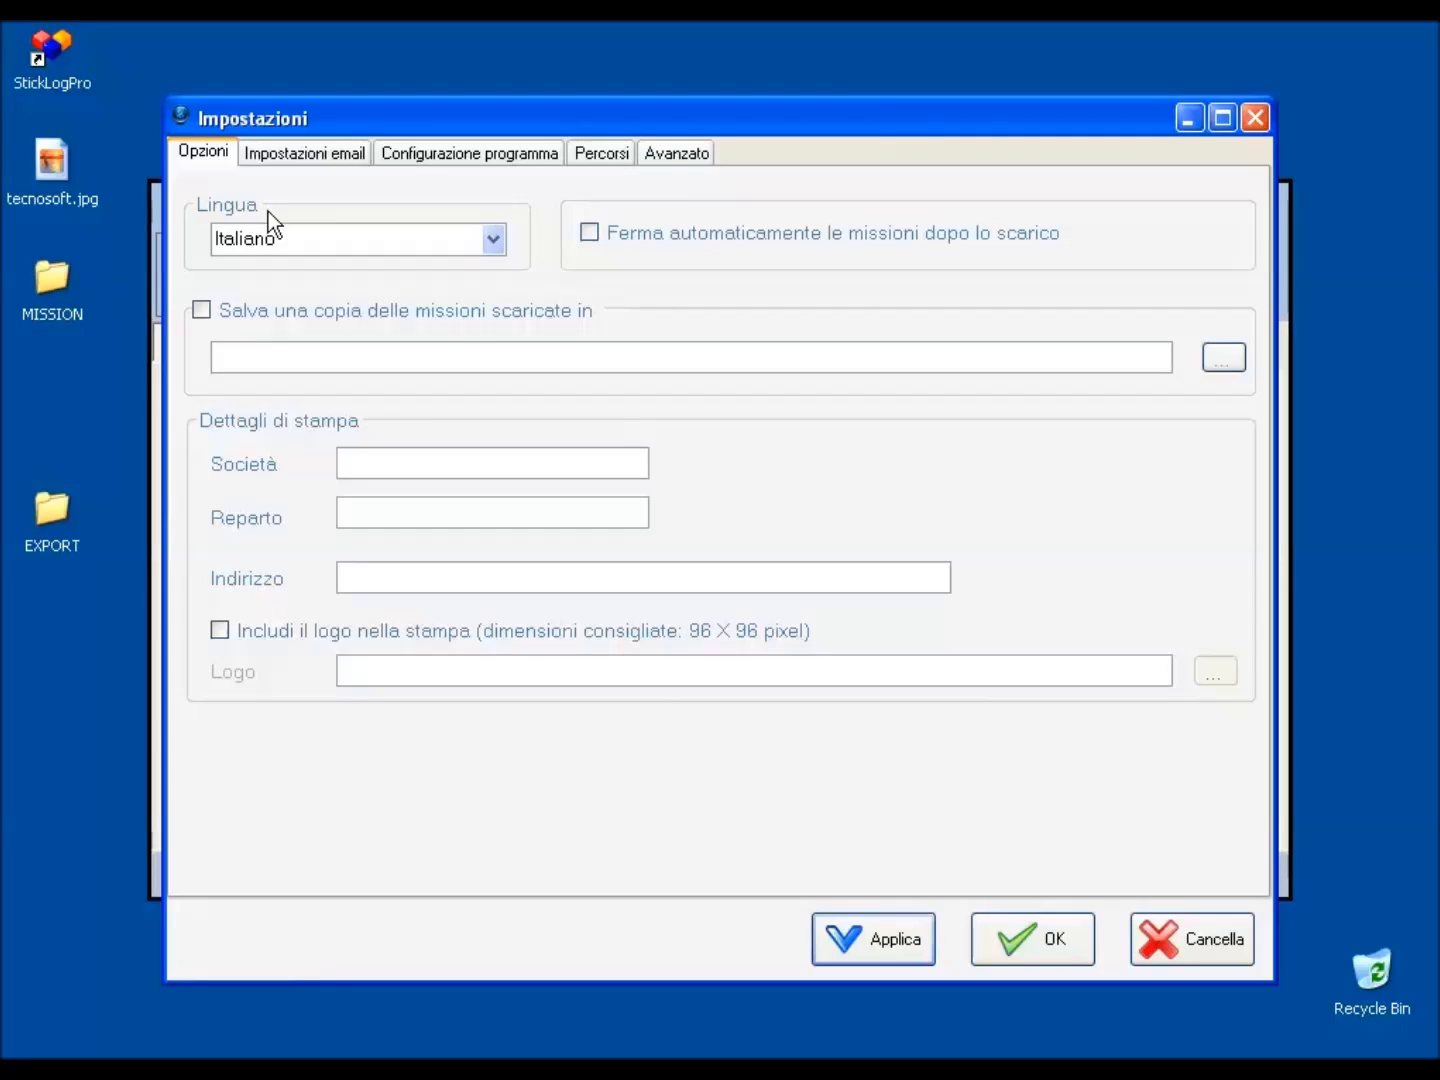
click(492, 238)
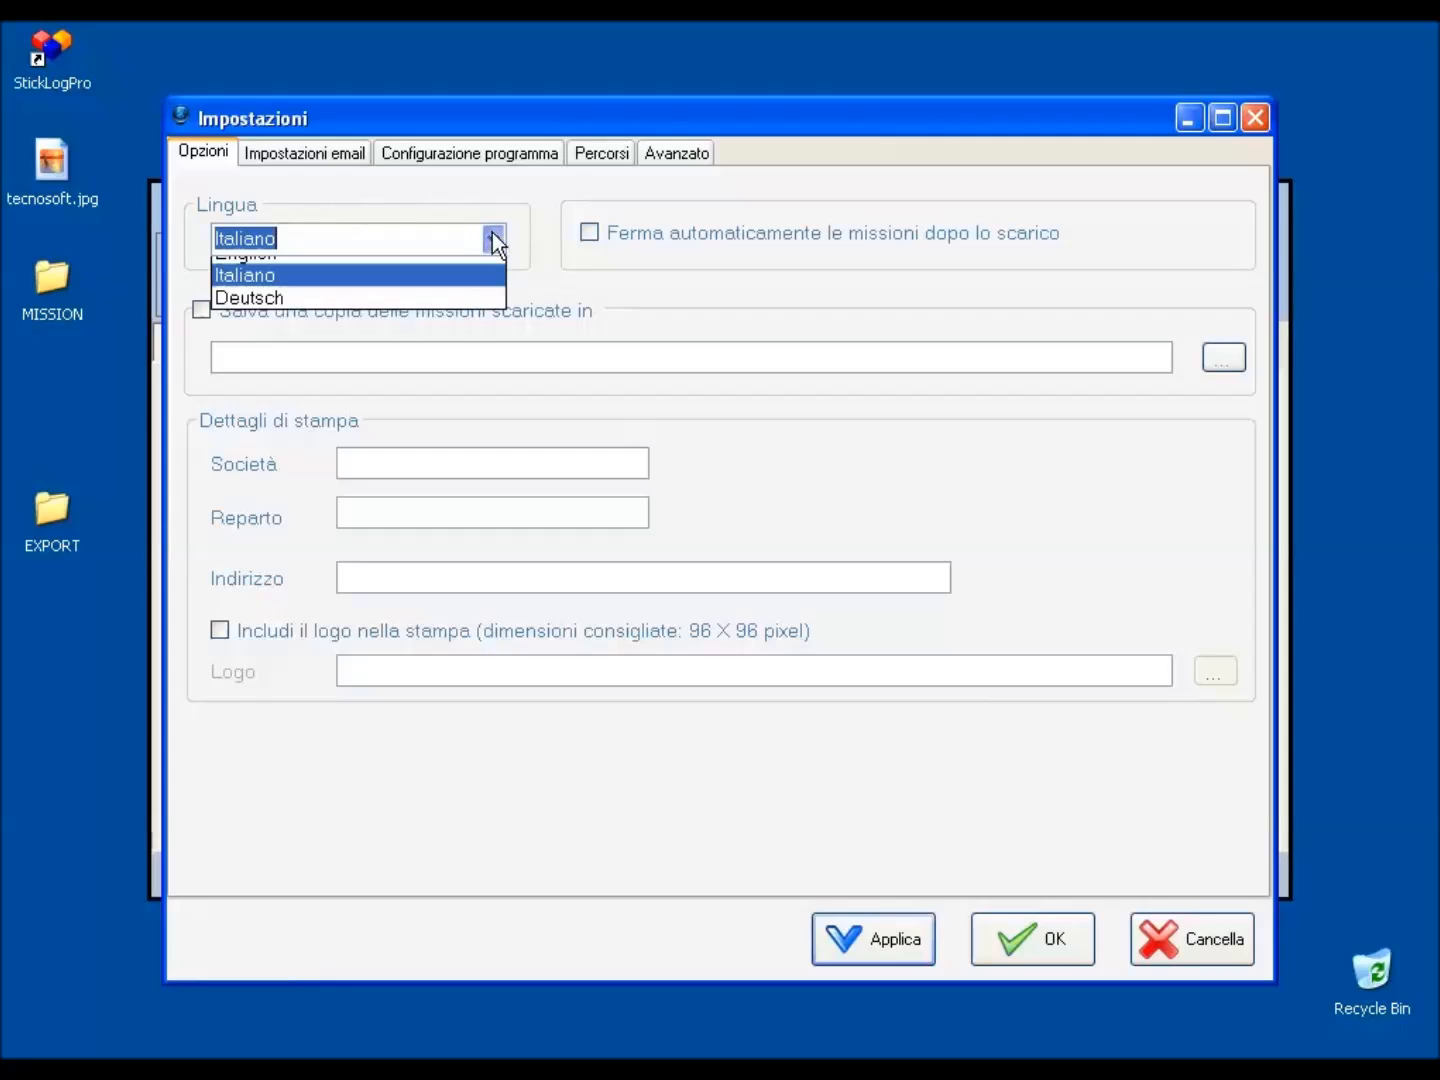
click(453, 268)
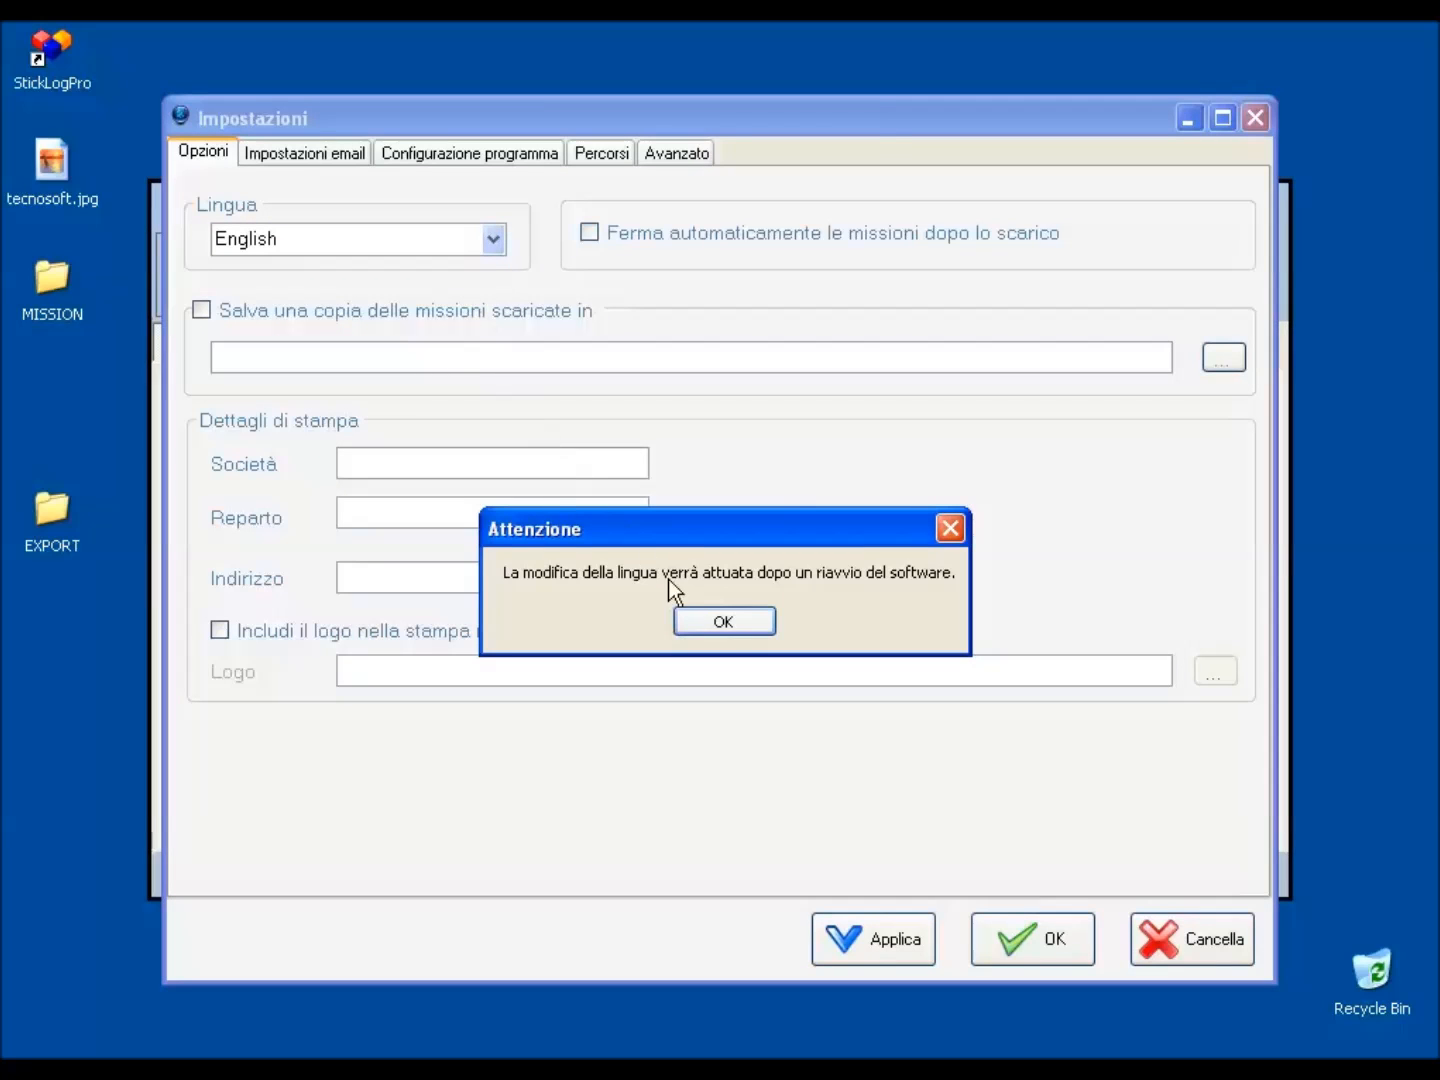
click(725, 621)
click(1012, 942)
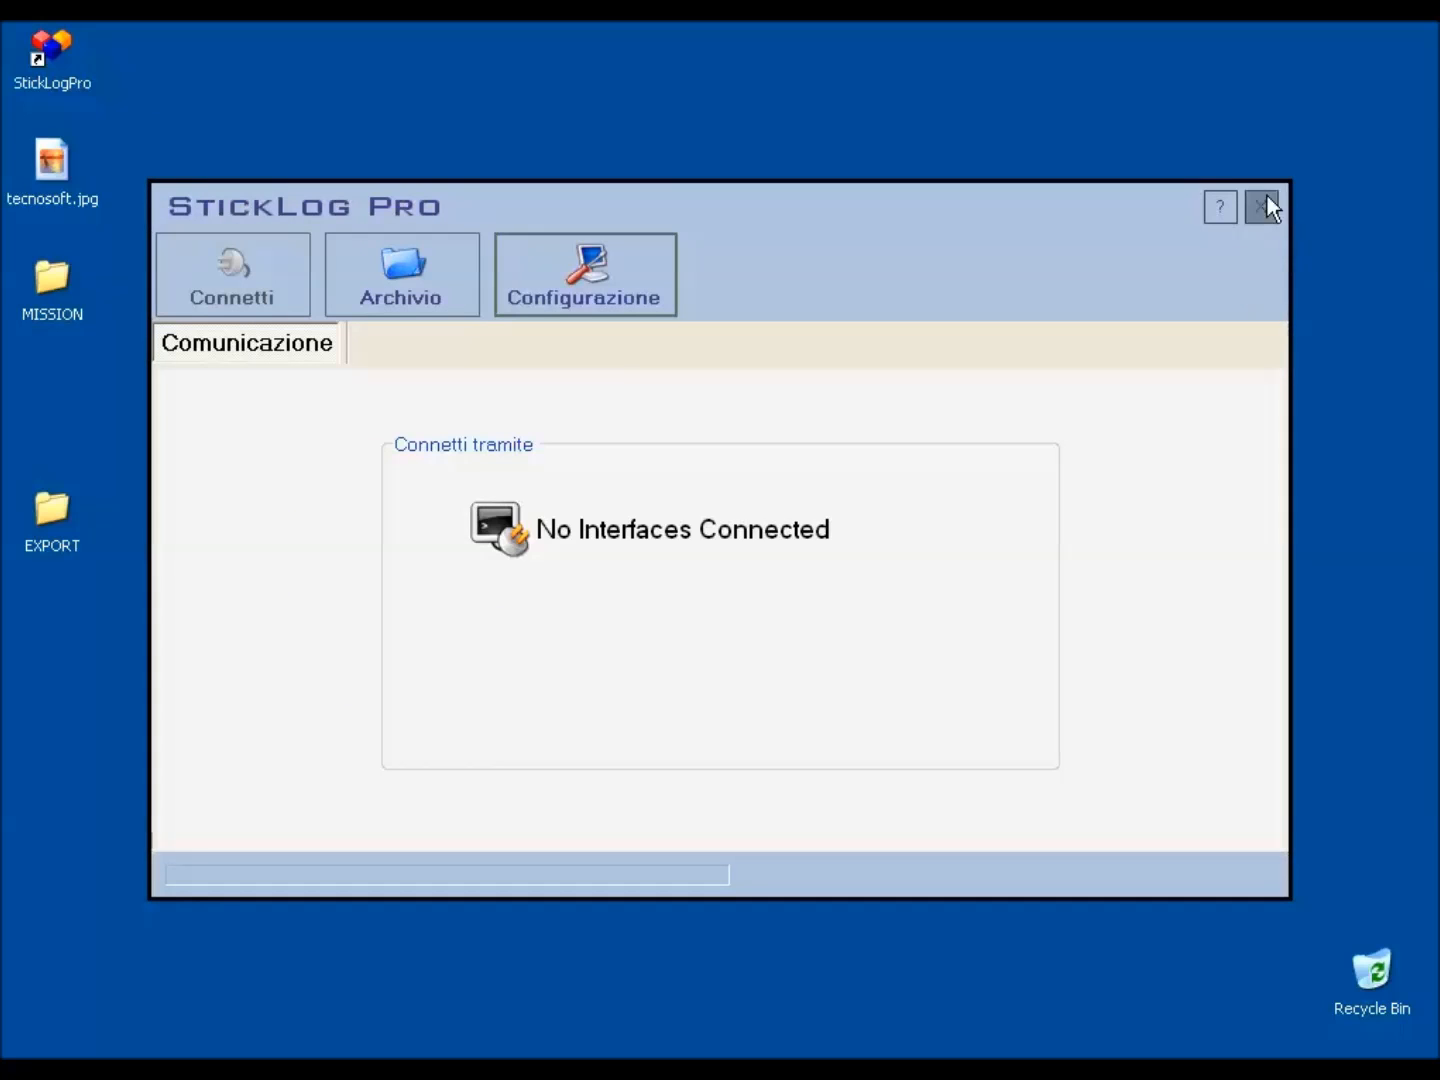
click(1248, 202)
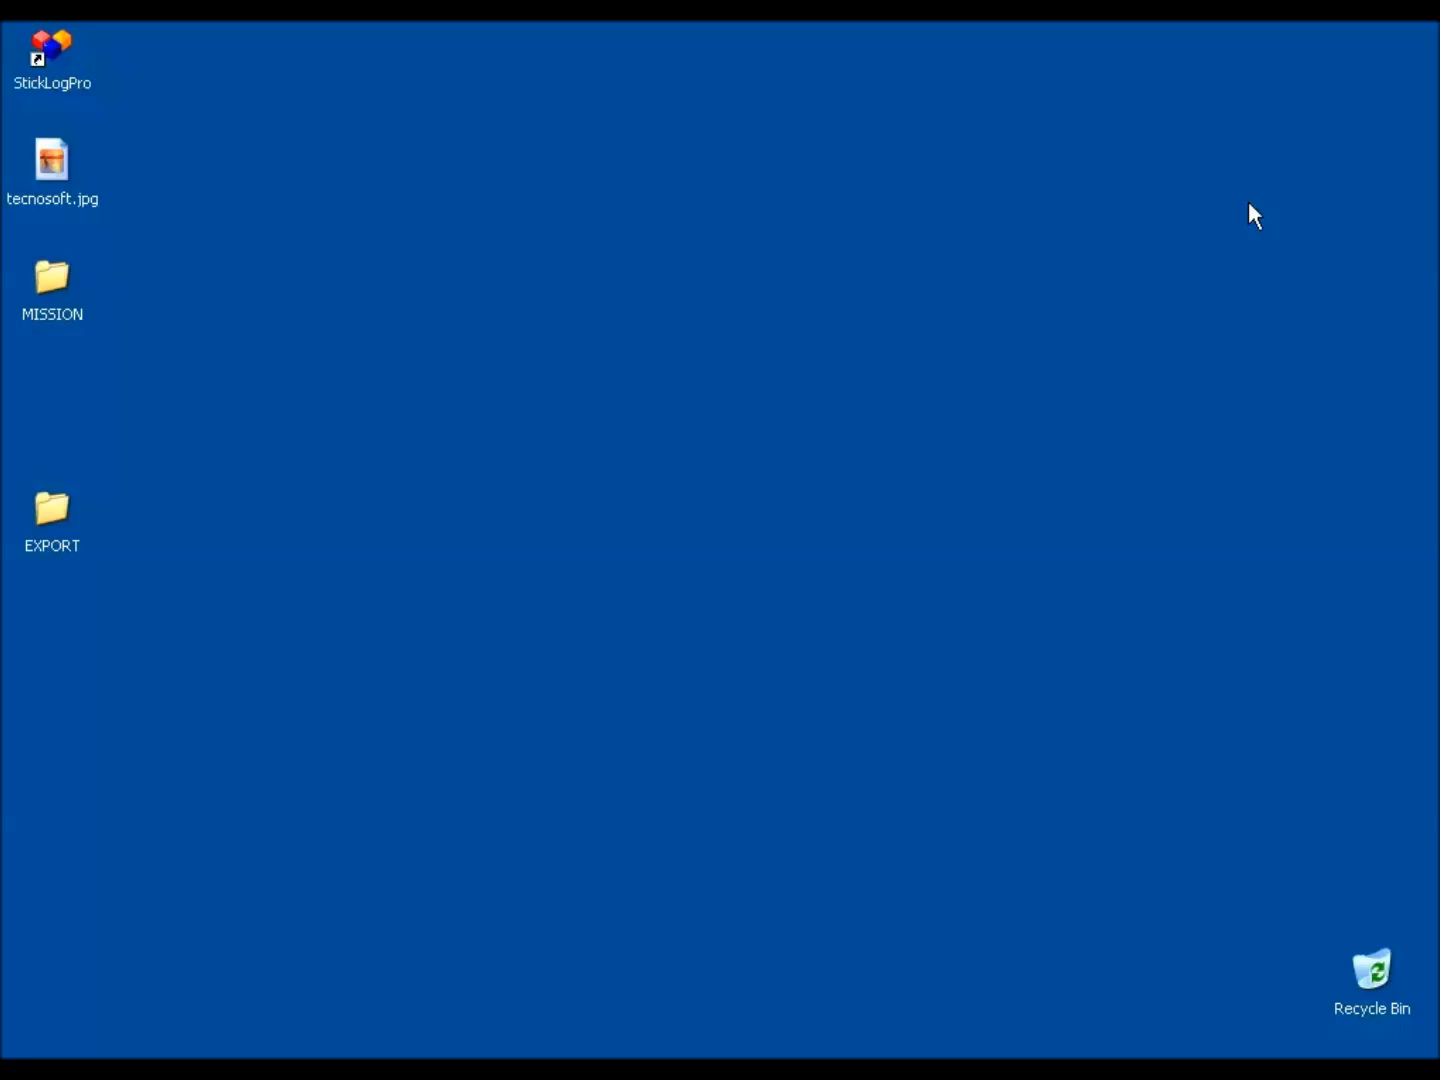
double_click(75, 86)
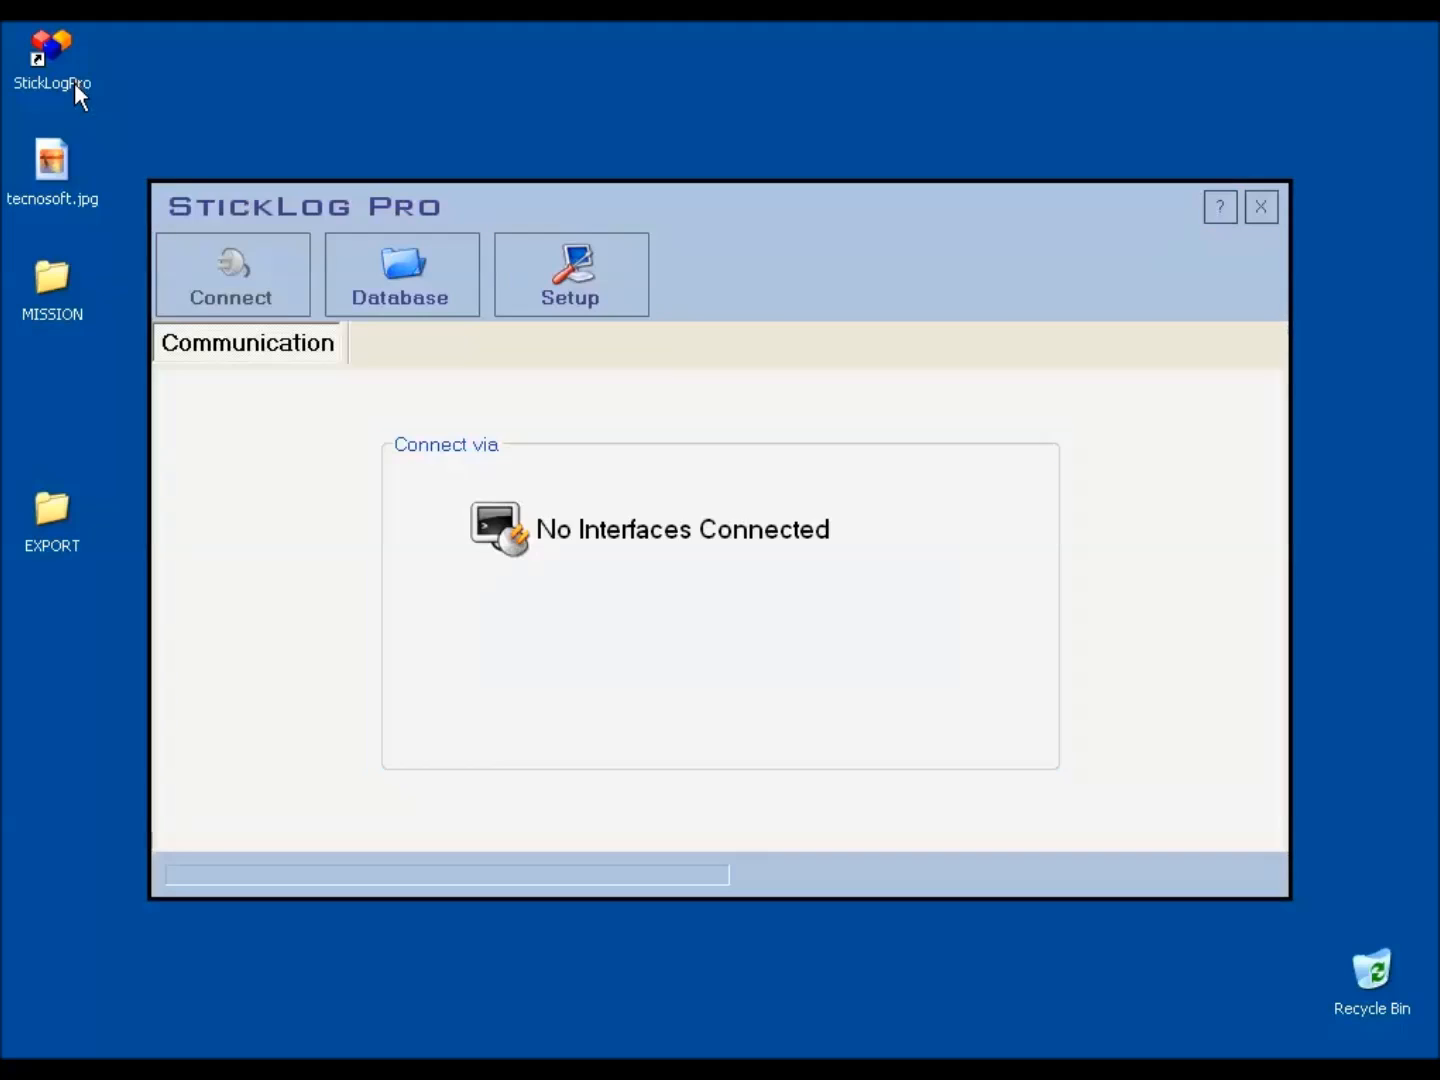
In the program settings, enable stopping missions automatically after download and save copies of downloaded missions to the MISSION folder on the Desktop.
click(572, 265)
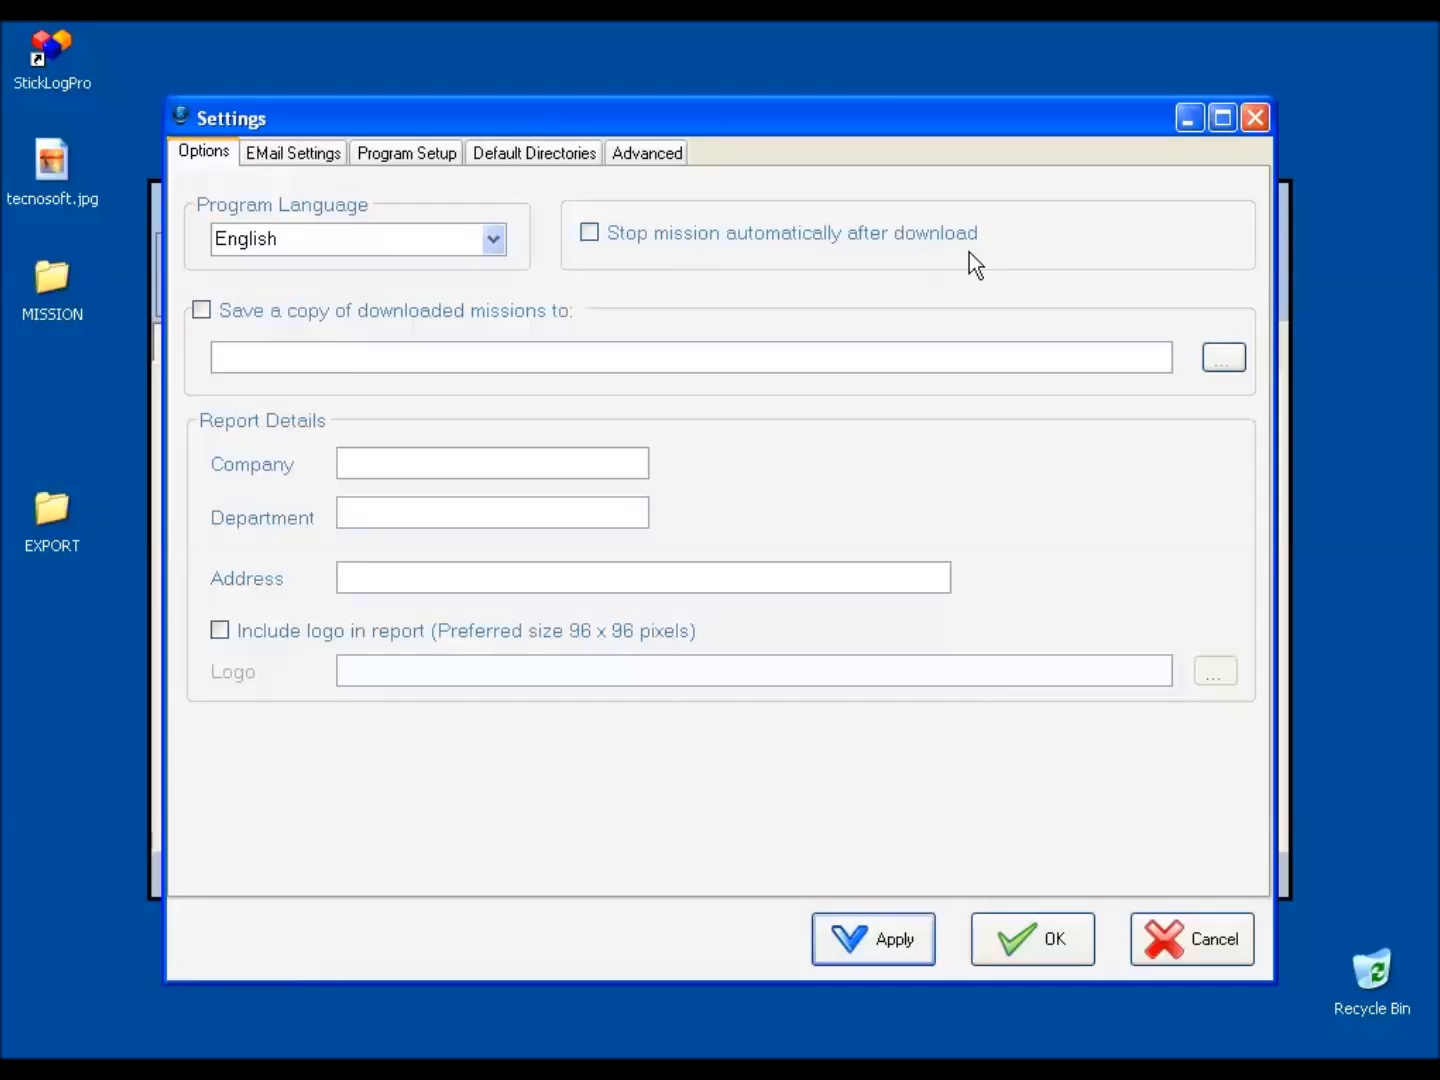
click(591, 236)
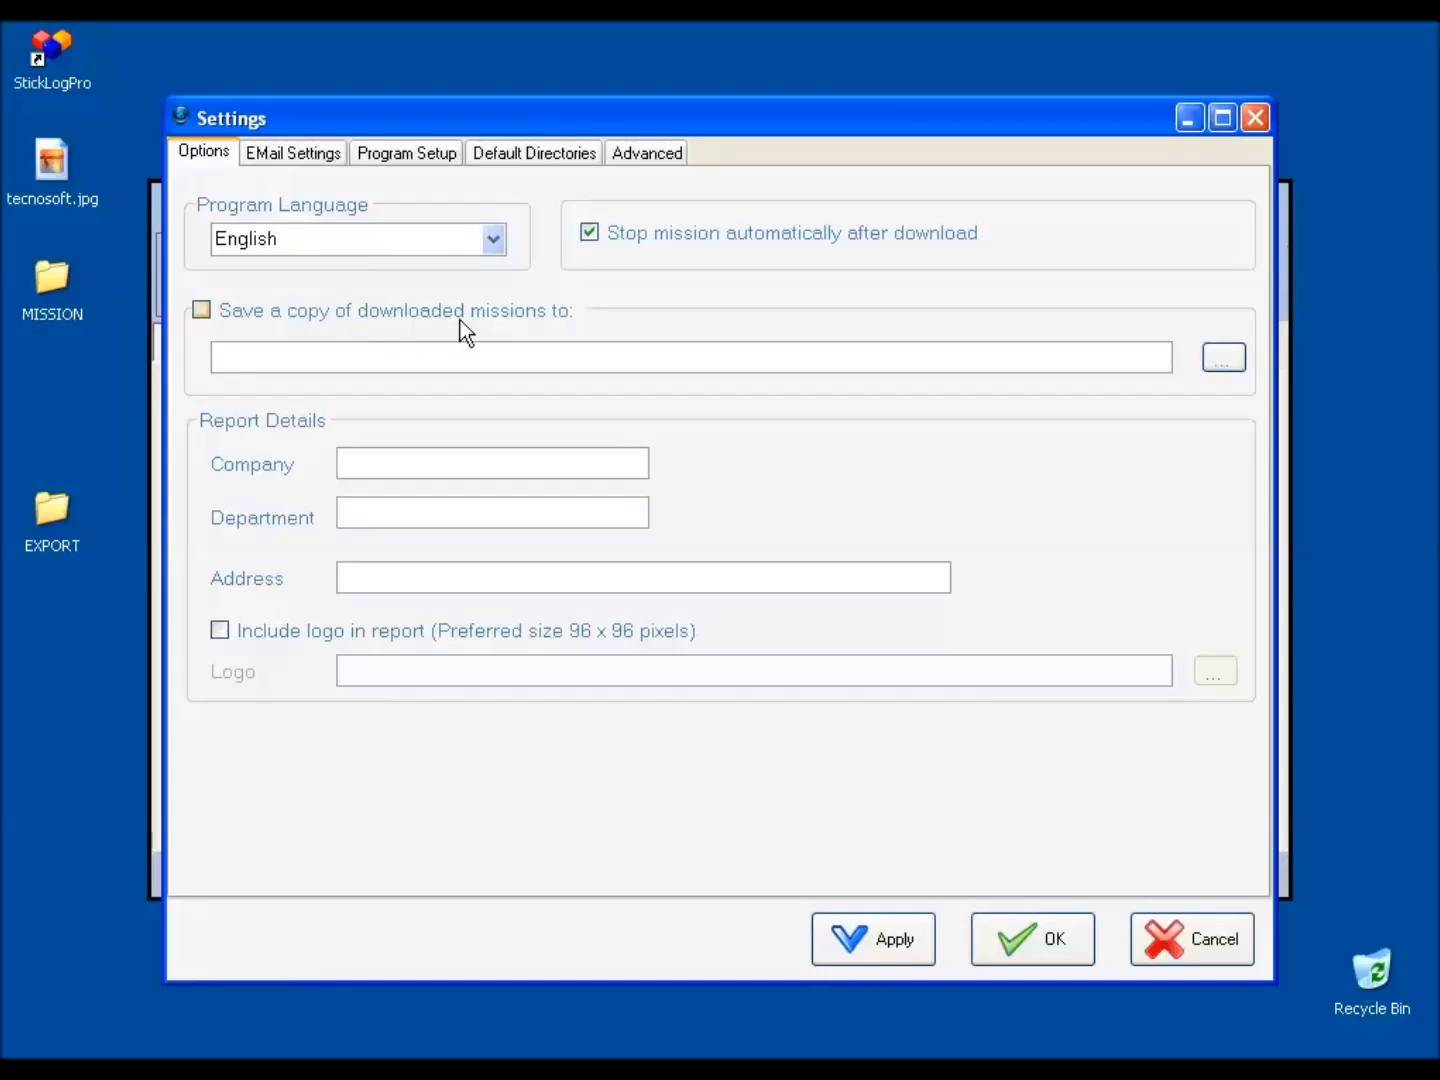
click(200, 310)
click(1221, 358)
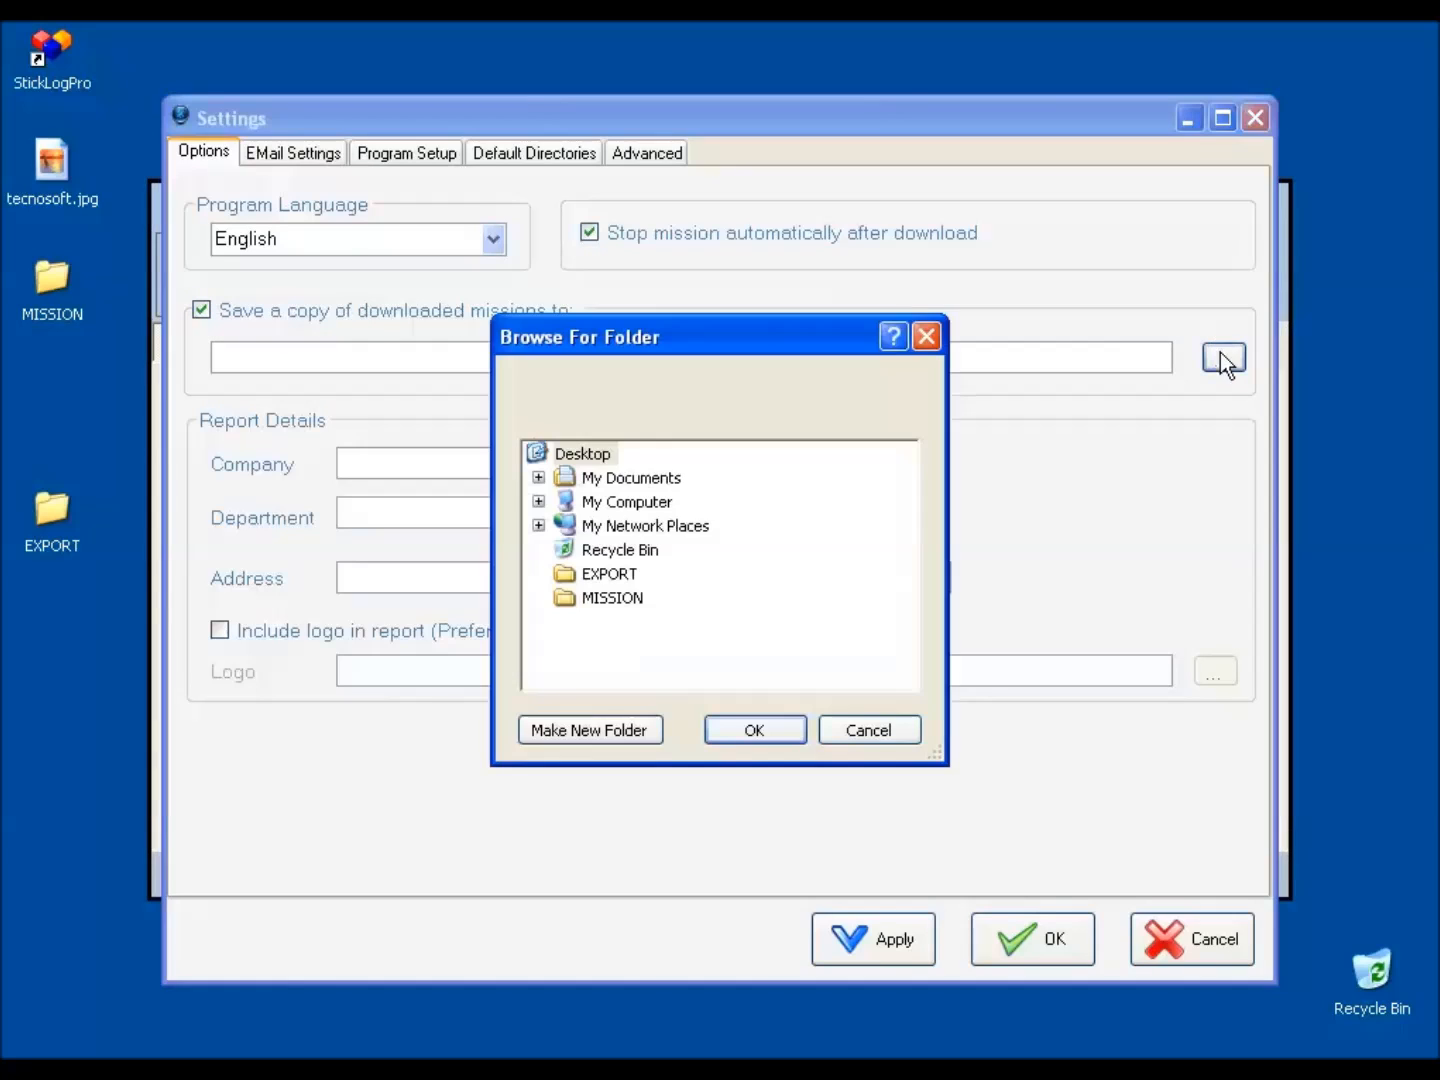
click(615, 598)
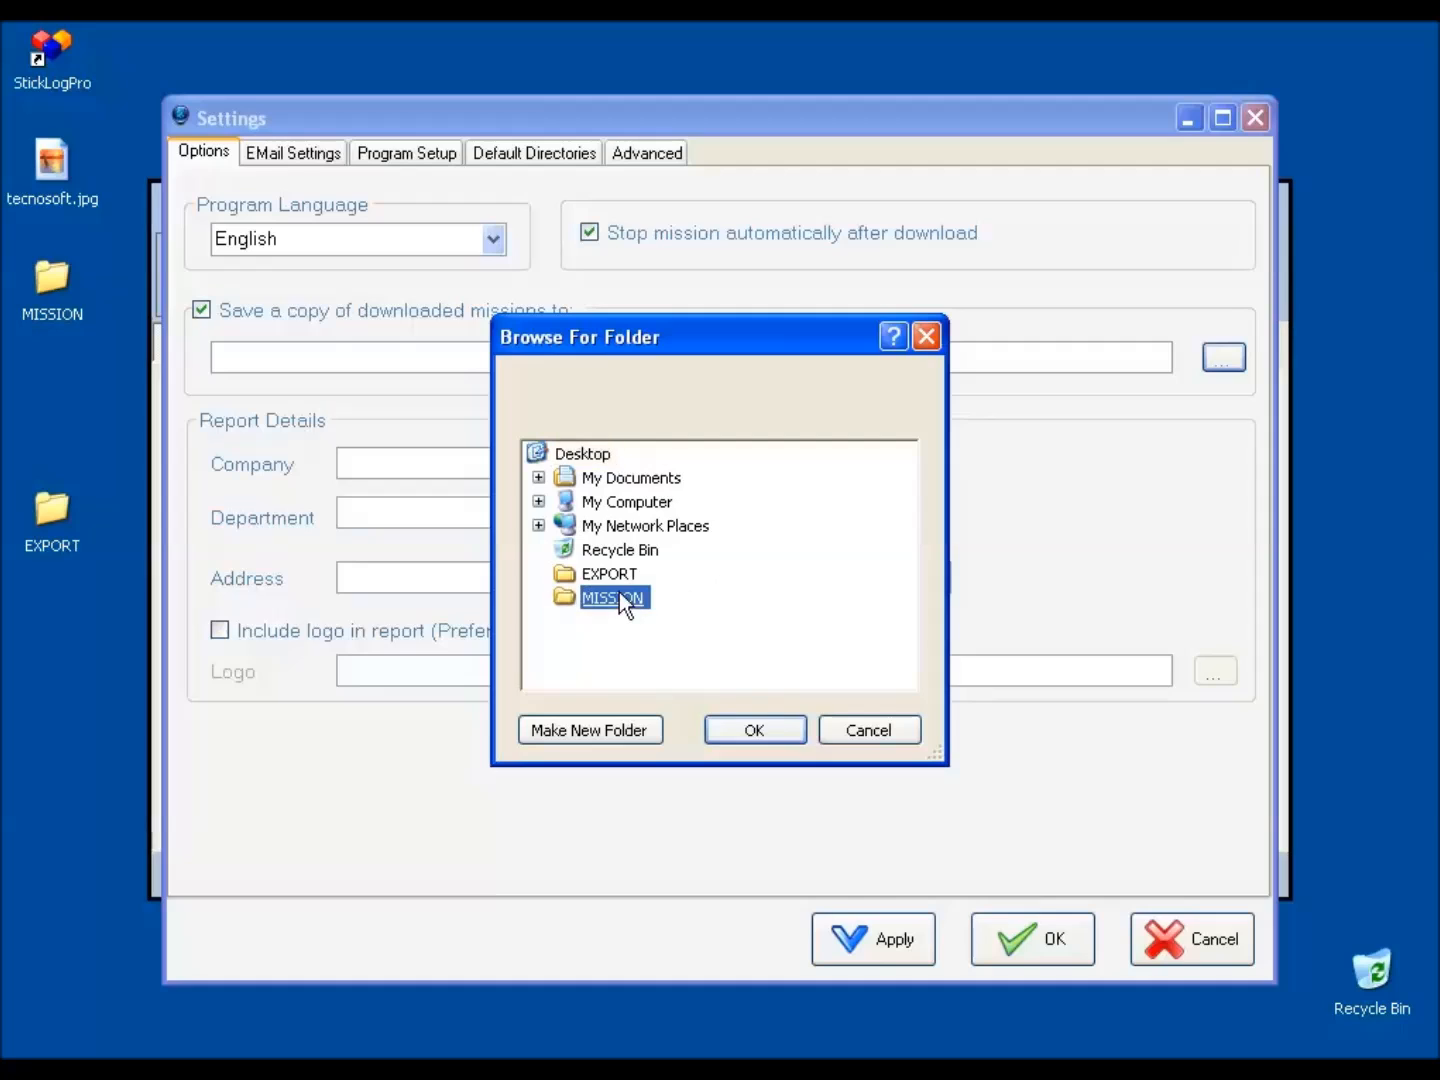
click(752, 728)
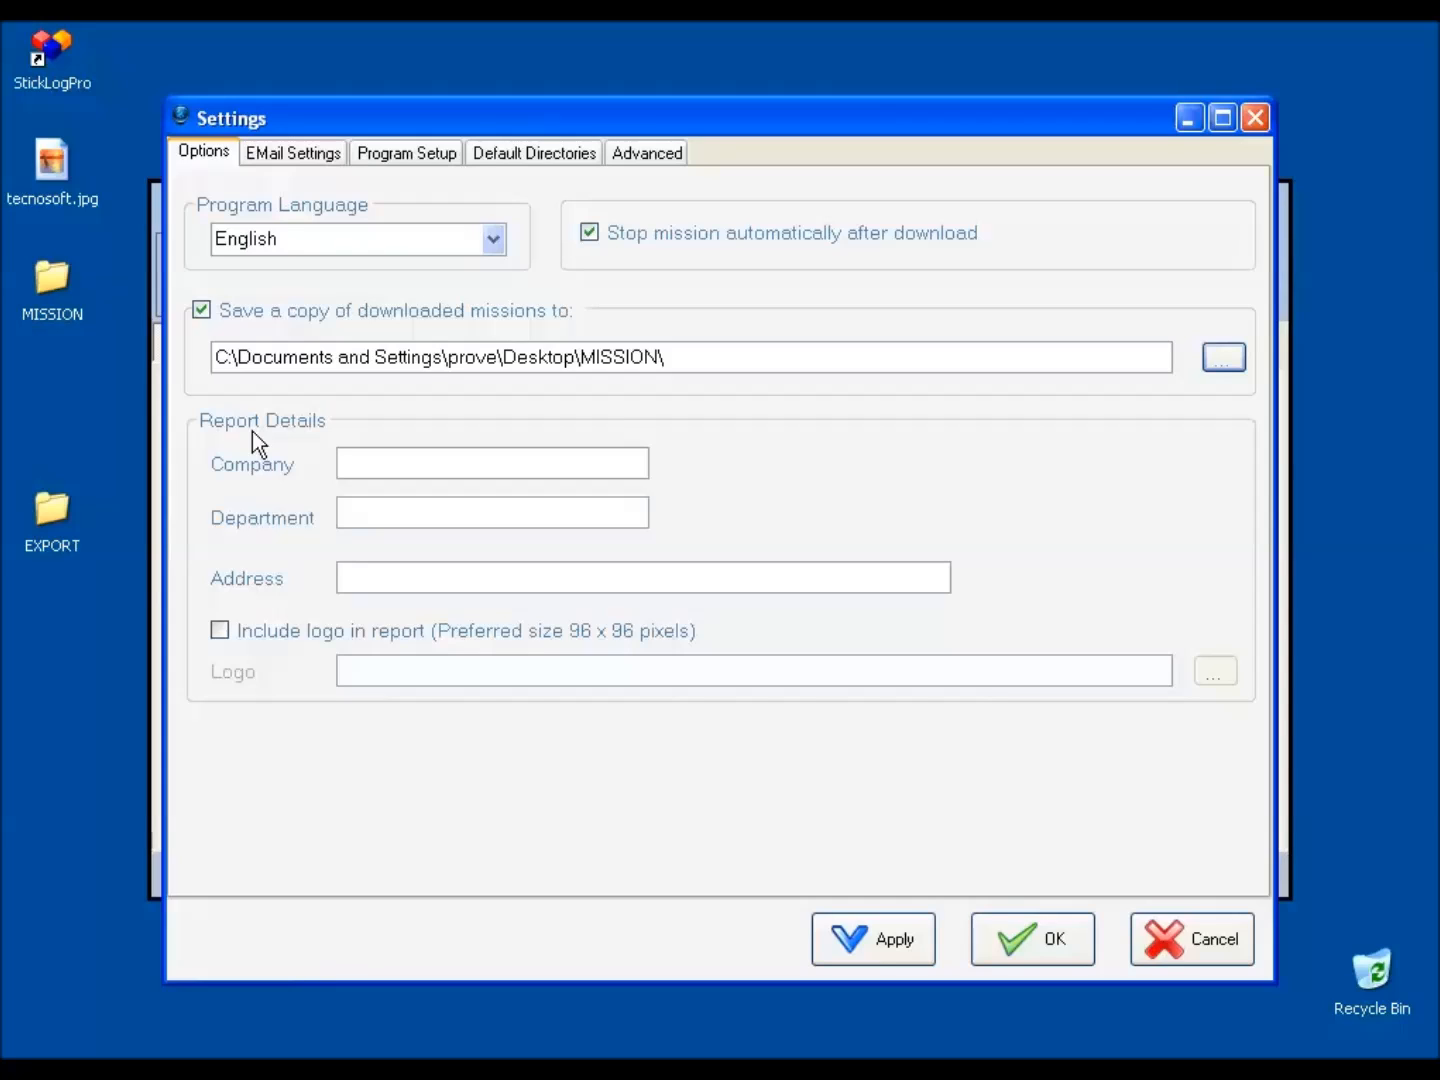
Fill in the report details with company Tecnosoft Supermarket, department Meat and Fish, and the company's street address.
click(366, 464)
text(Tecnosoft S)
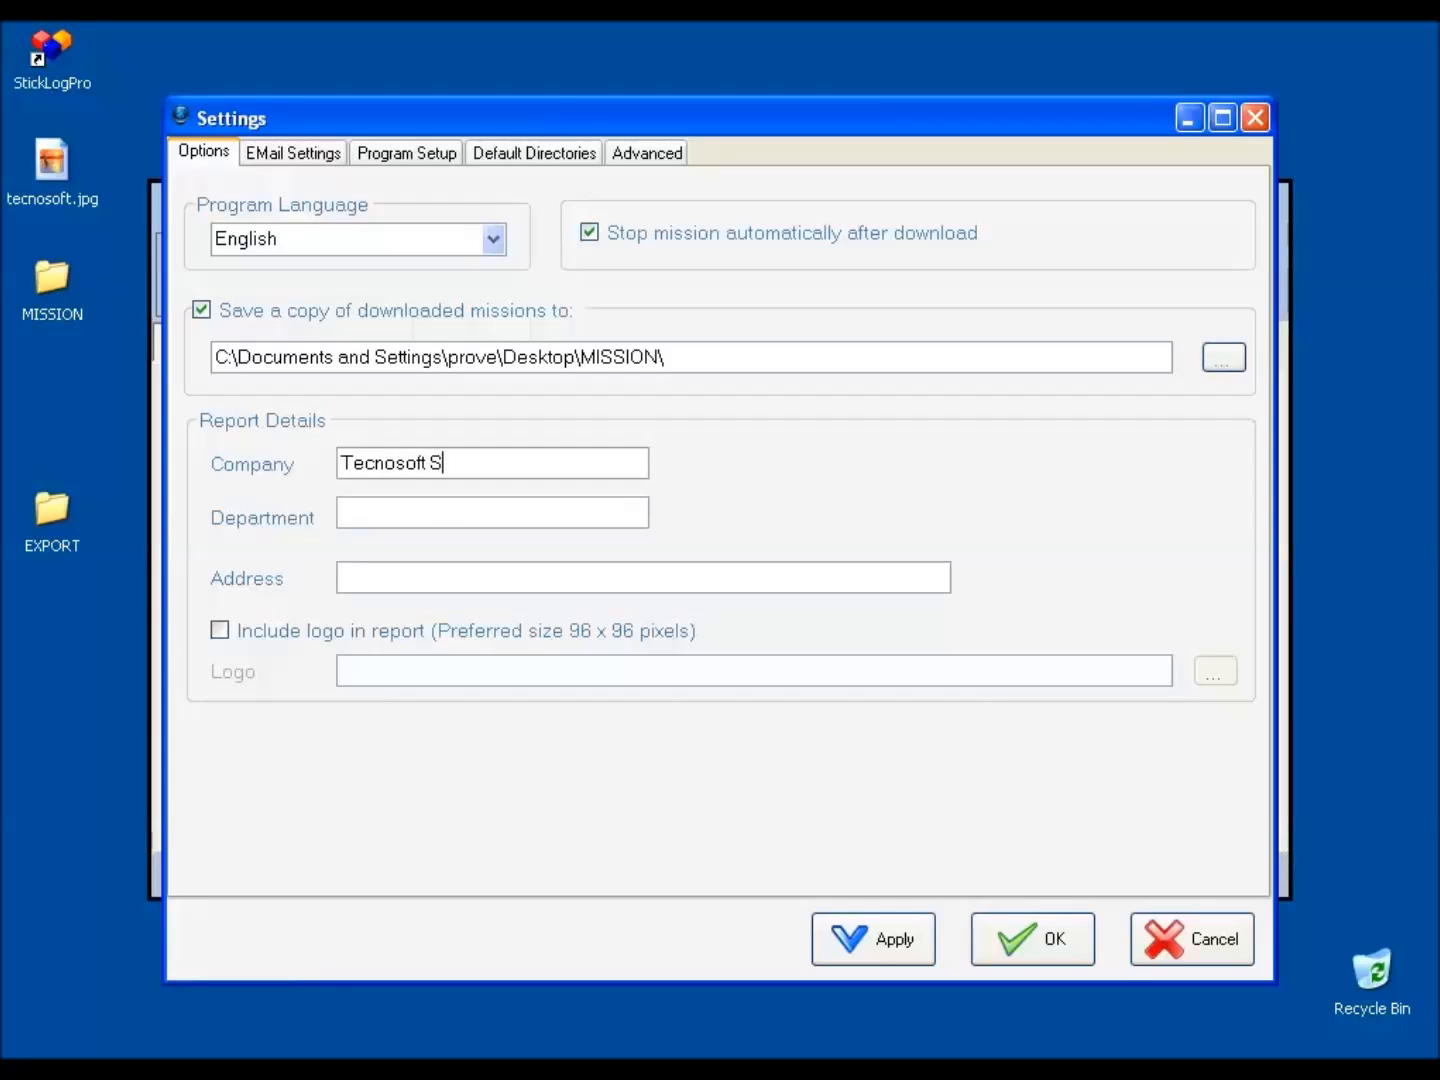
text(upermarket)
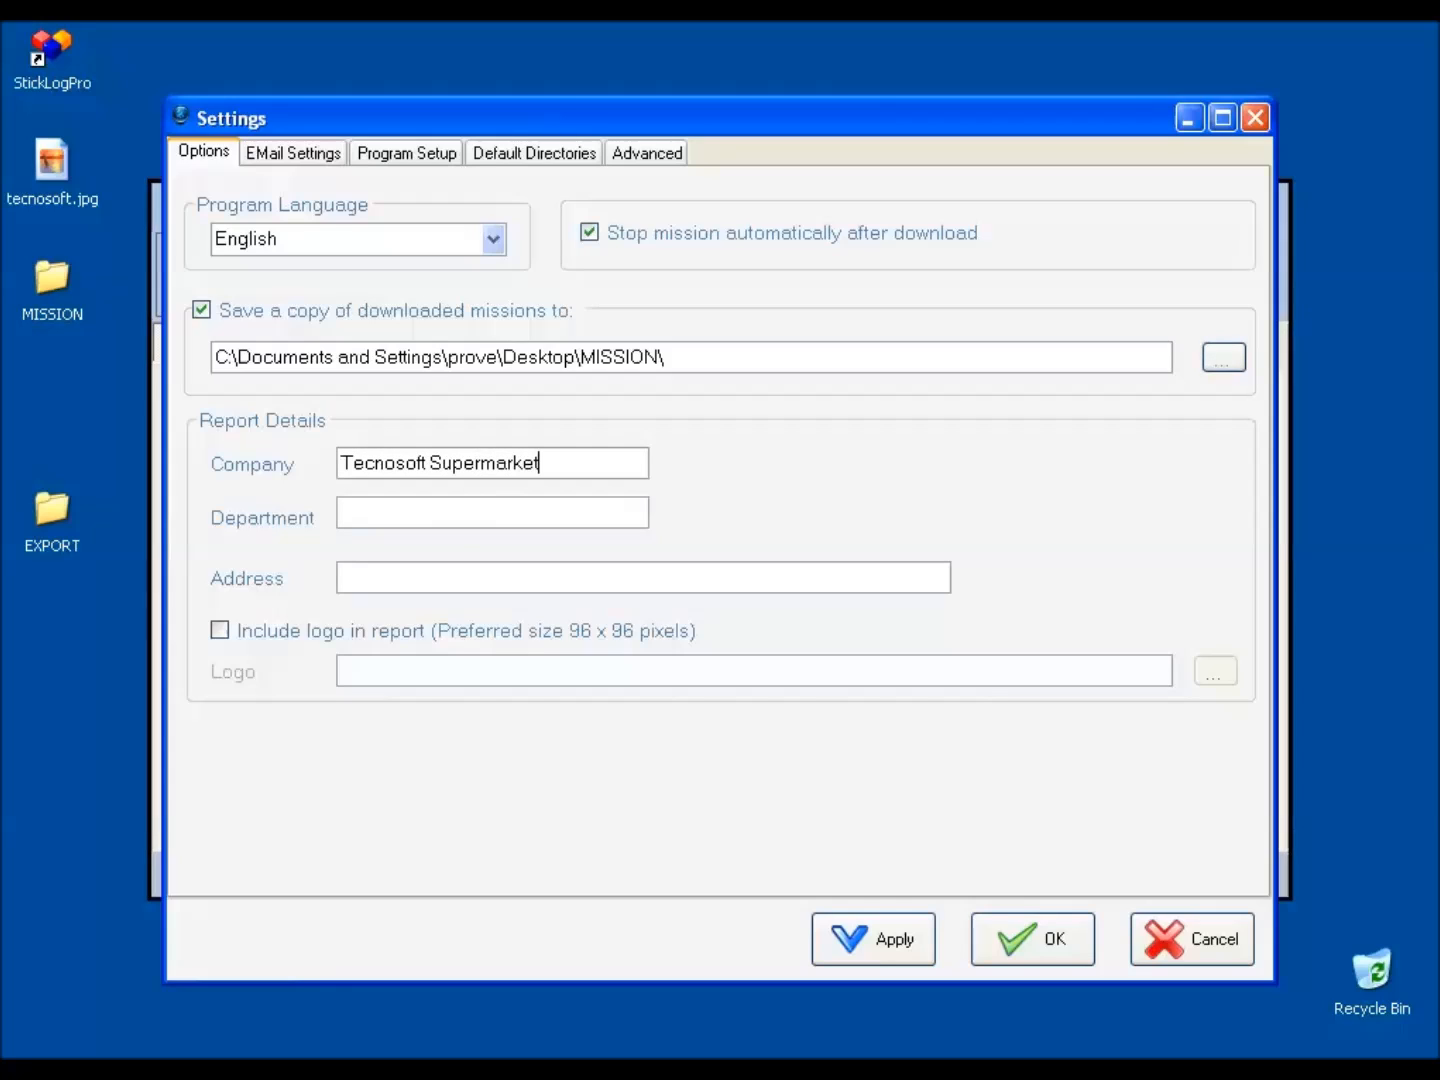
click(376, 499)
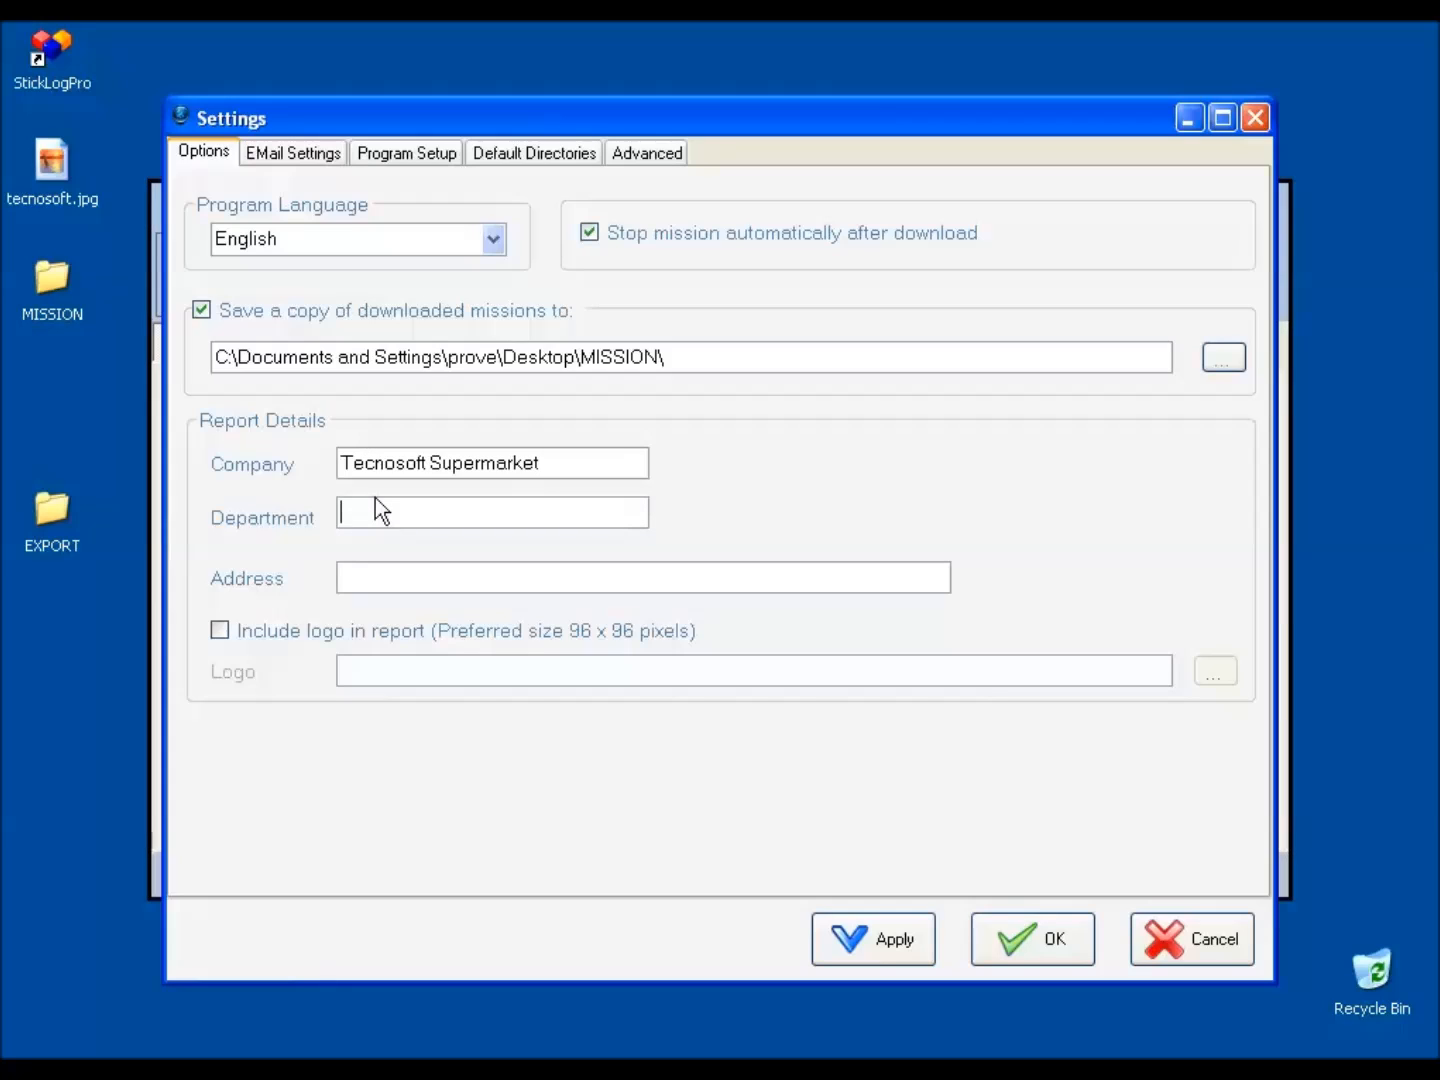
text(Meat and Fish)
click(392, 580)
text(Via Galvani 4)
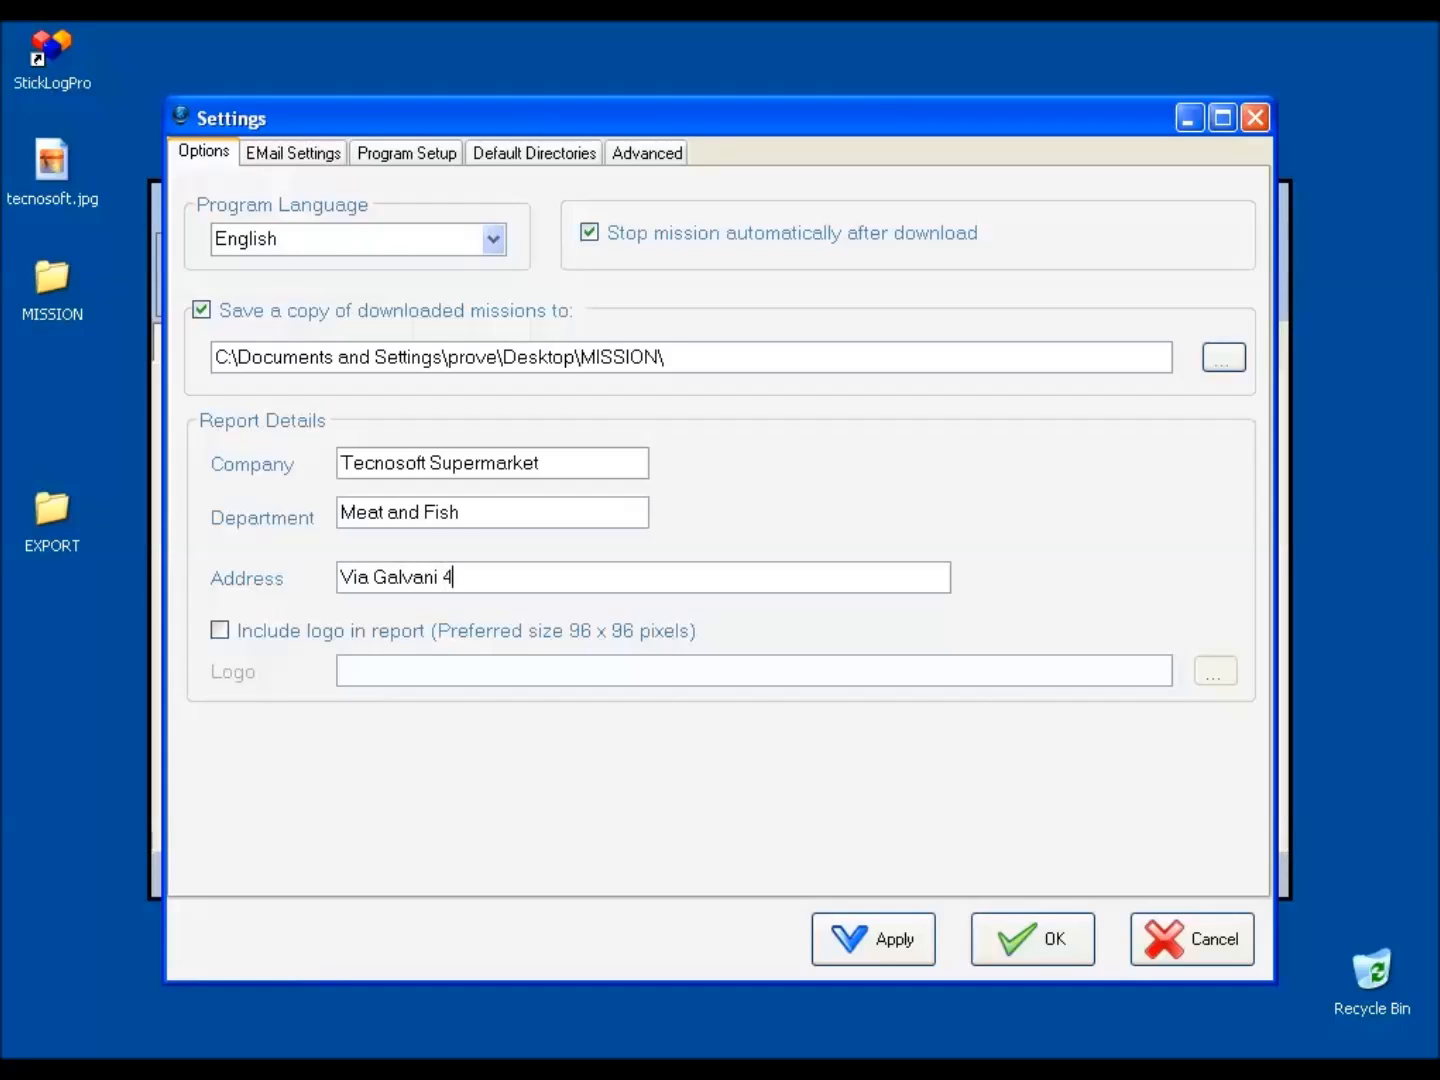
Include a logo in the report, using the image tecnosoft.jpg from the Desktop.
click(463, 630)
click(1210, 670)
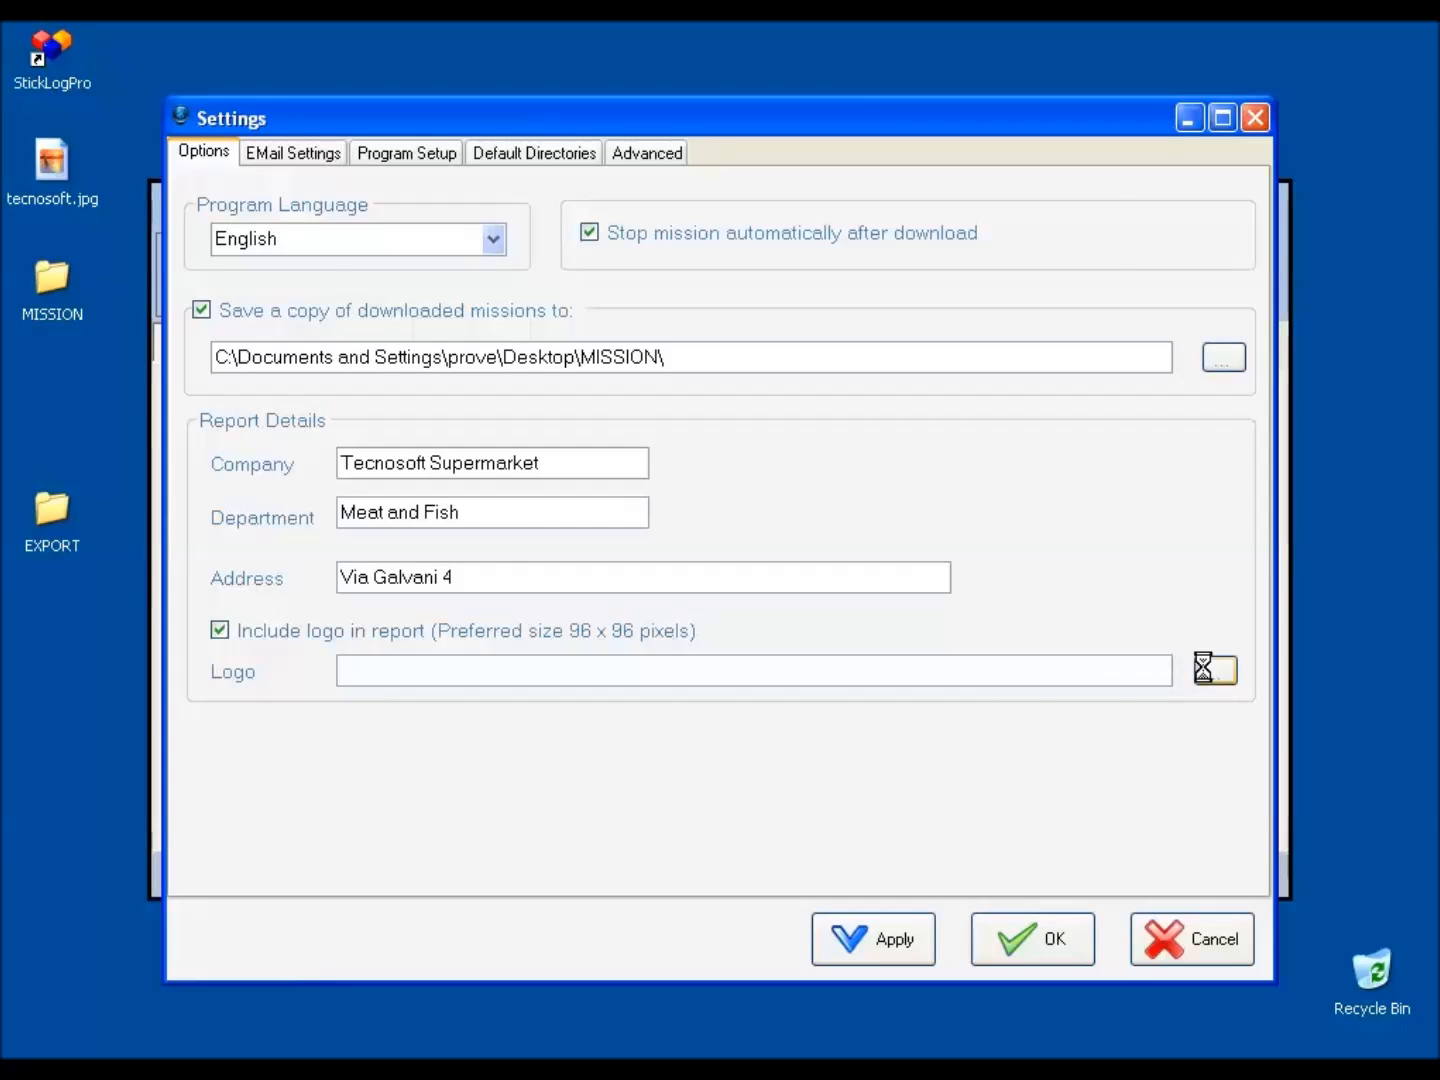
double_click(536, 398)
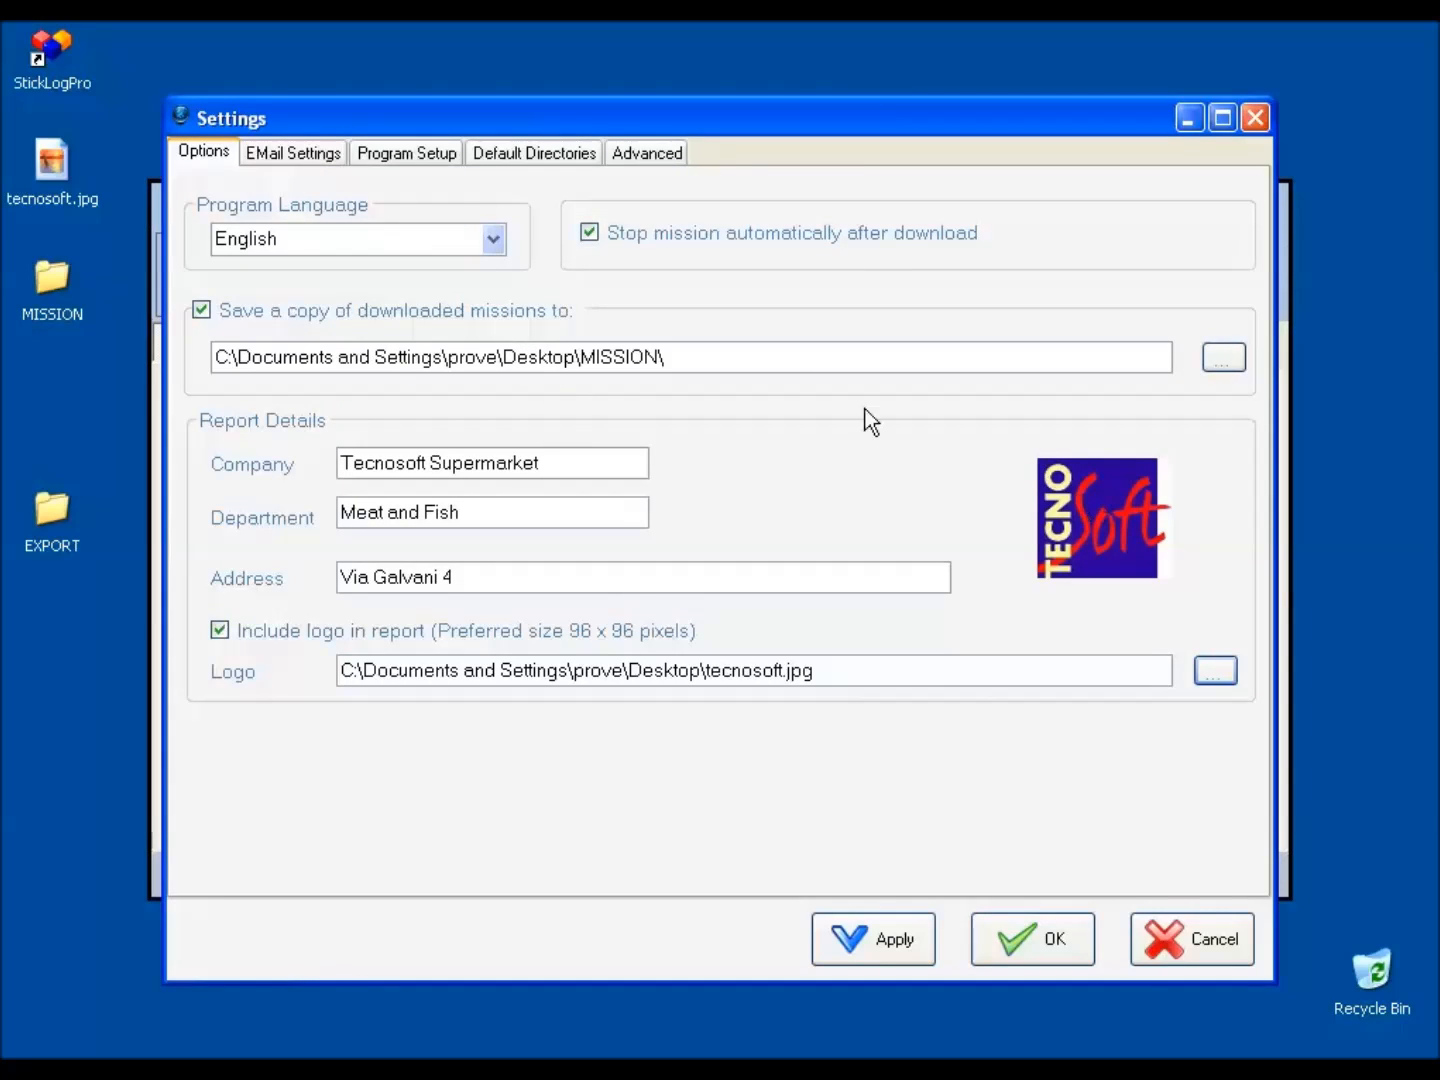
In the email account settings, fill in the sender's email address.
click(264, 153)
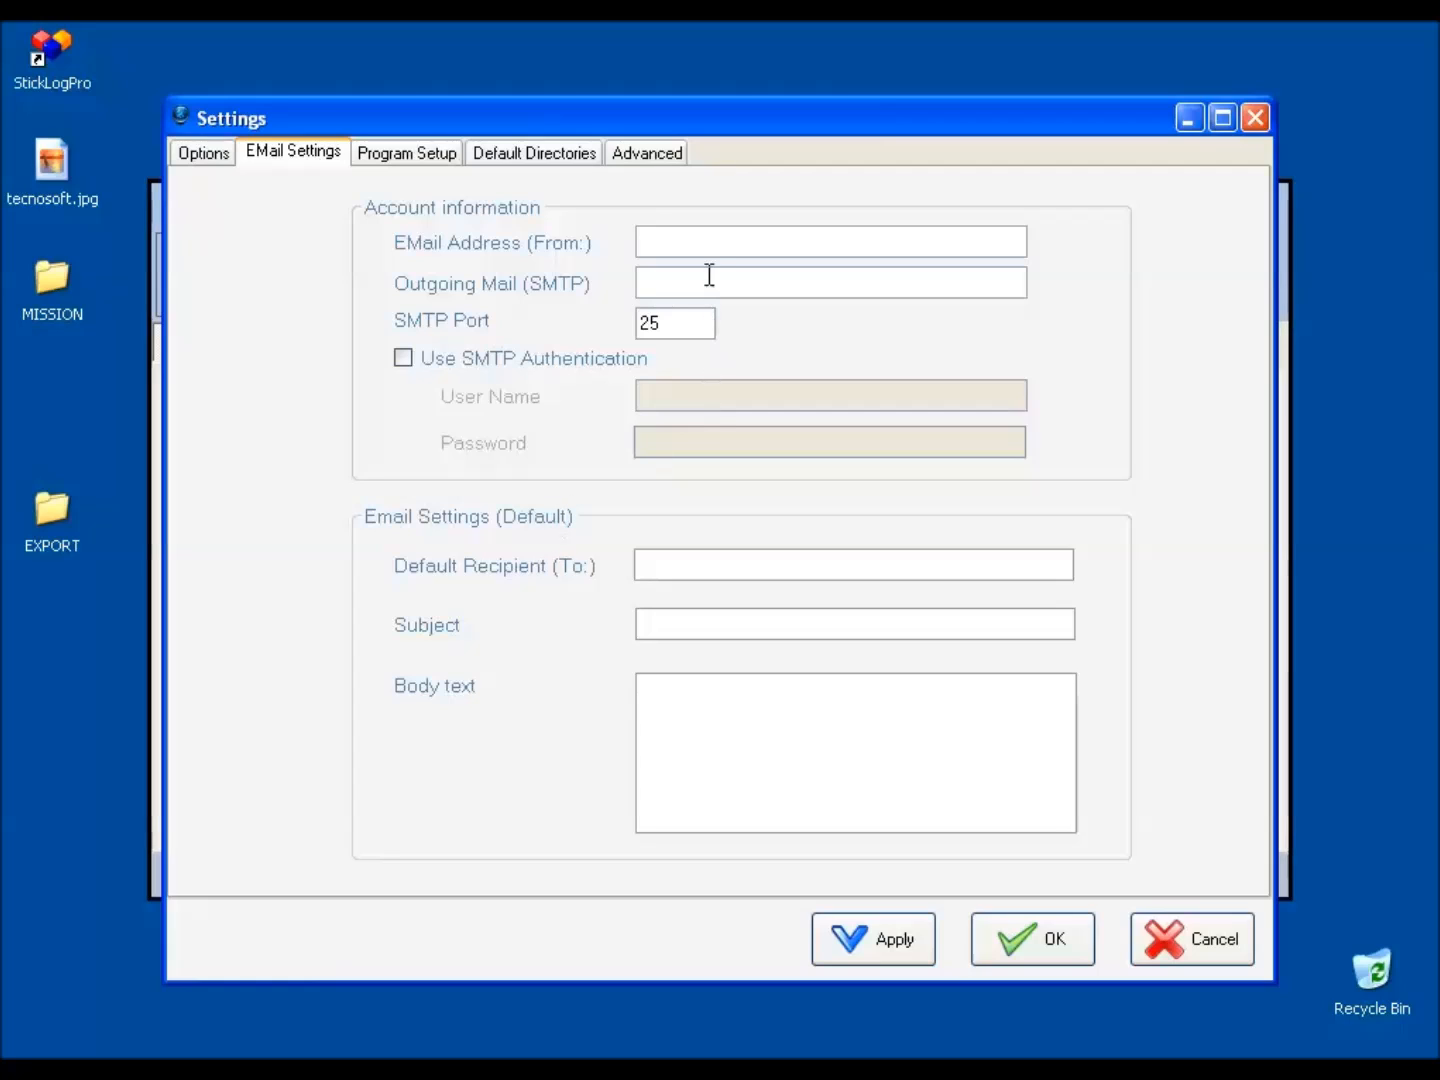
click(709, 238)
text(sender@)
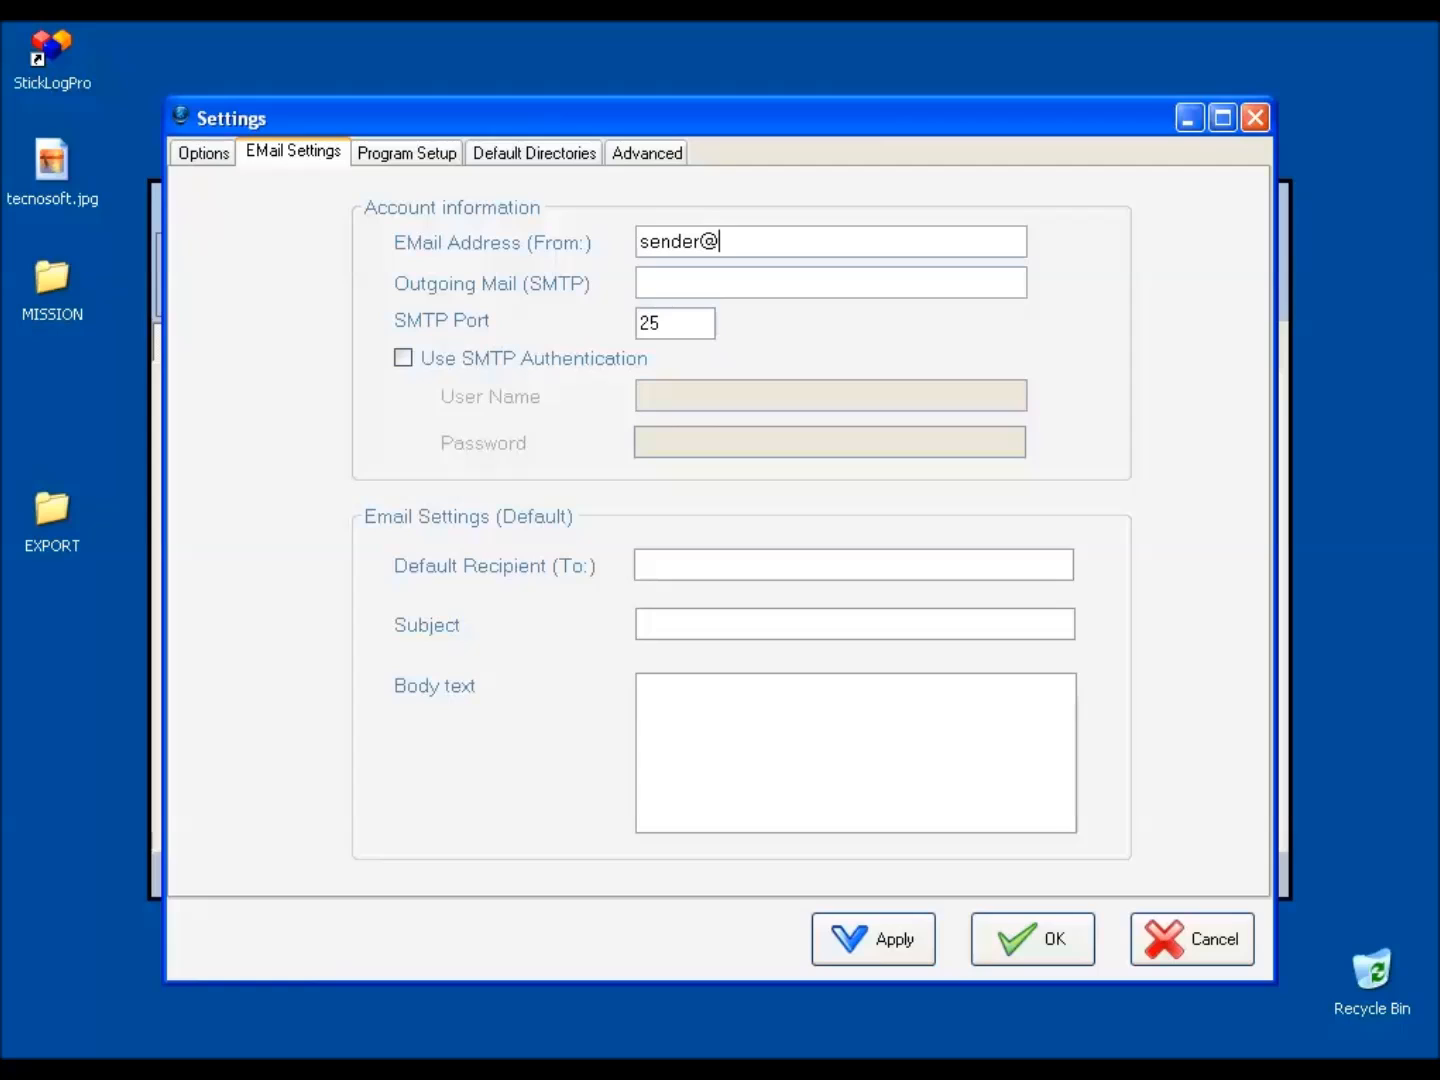
text(email.it)
Set the outgoing mail server to smtp.email.it.
click(715, 281)
text(smtp.email.)
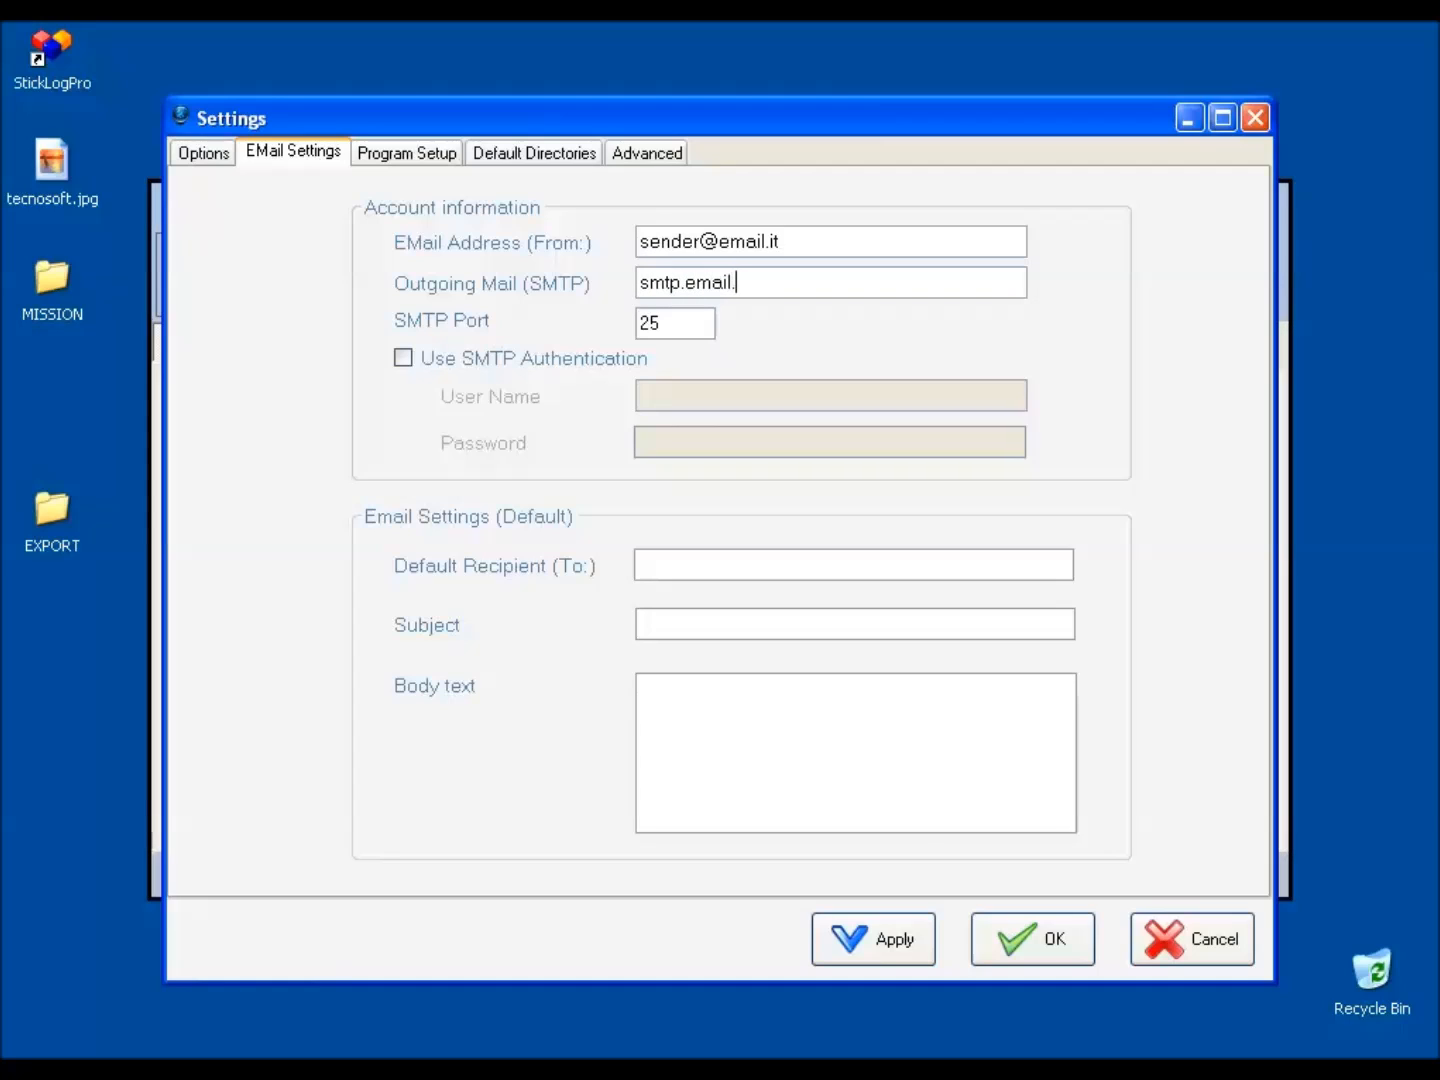
text(o\i\)
key(BackSpace)
key(BackSpace)
key(BackSpace)
key(BackSpace)
text(it)
Enable SMTP authentication and enter the mail account's user name.
click(578, 368)
click(645, 396)
text(sender)
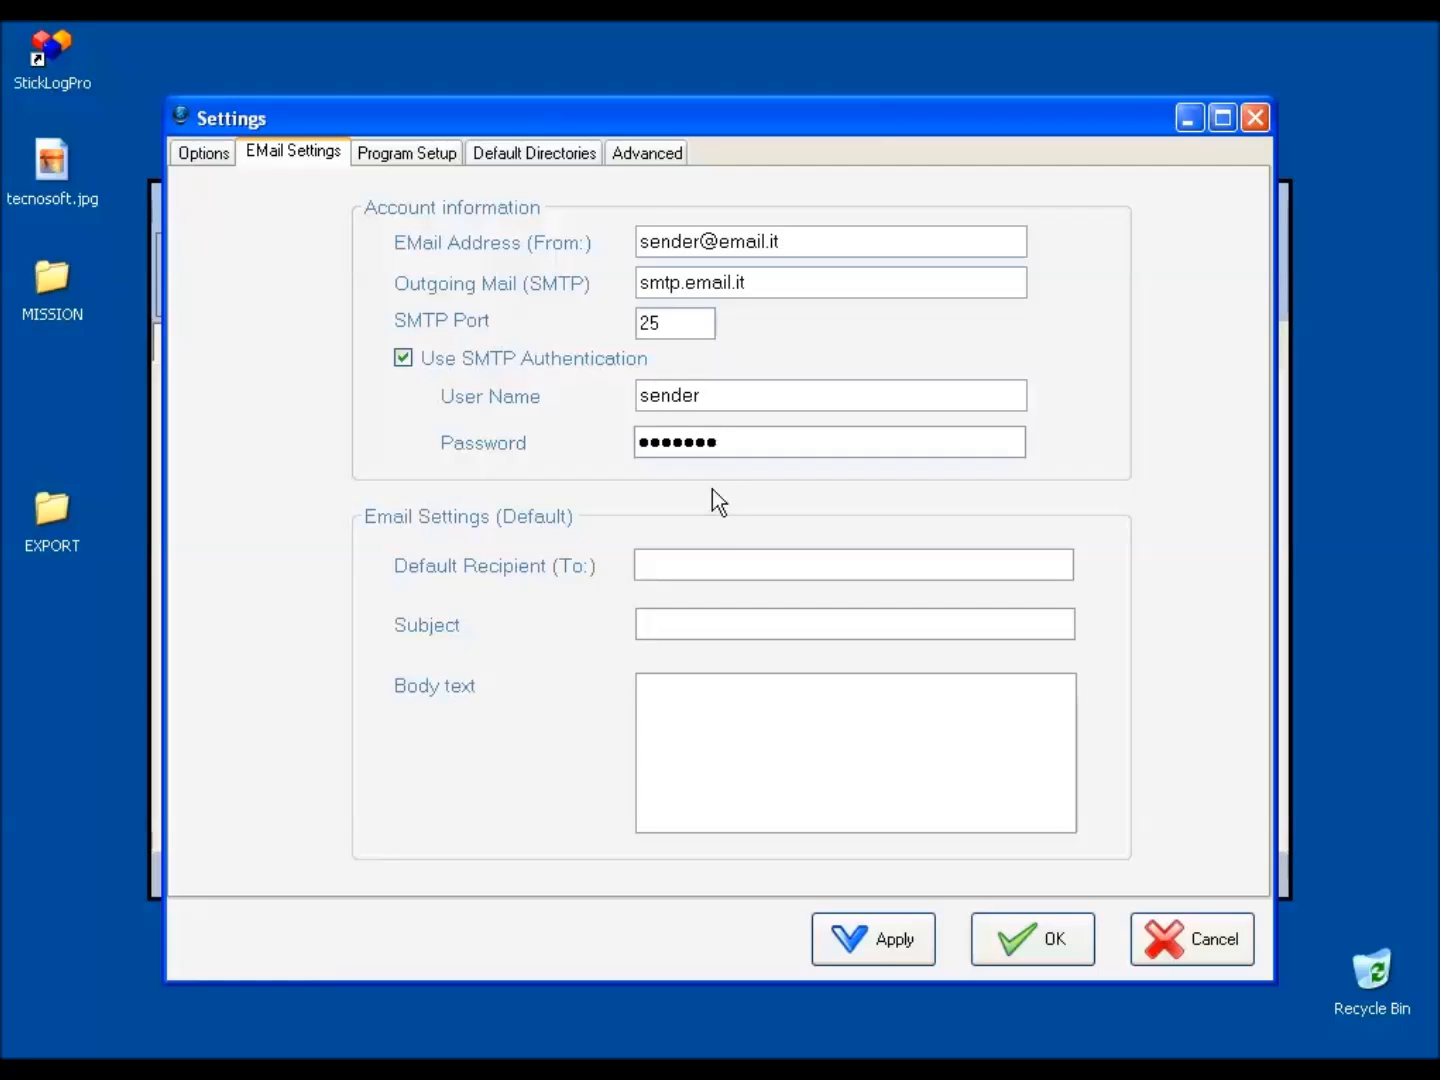
Fill in the default recipient's email address for outgoing messages.
click(697, 560)
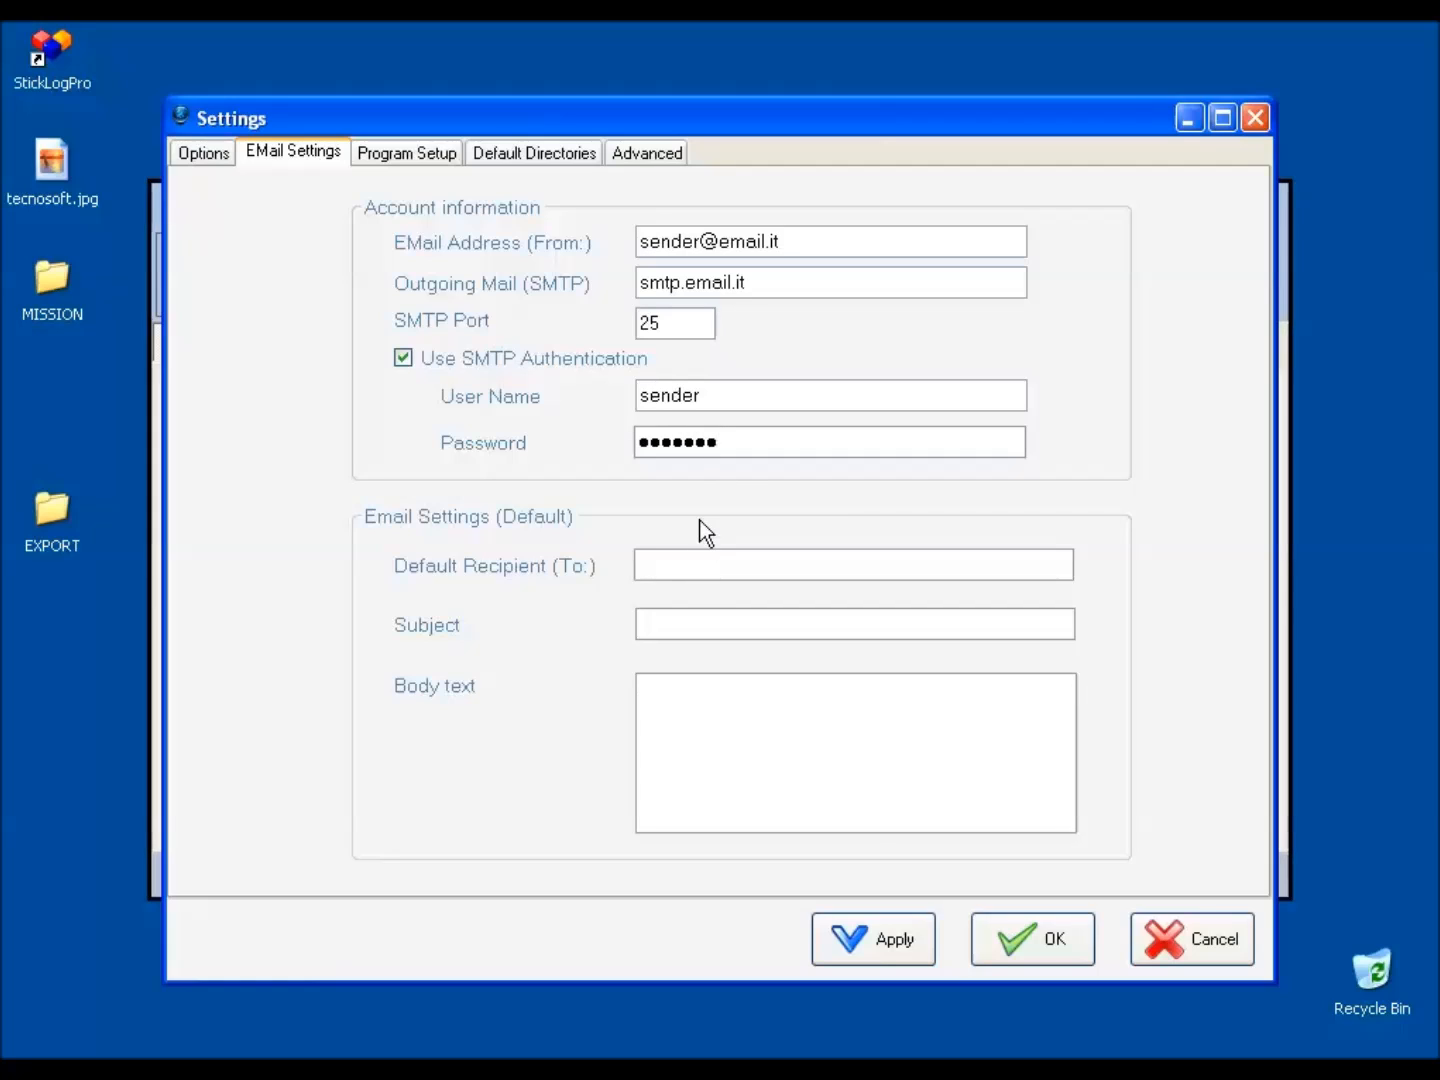
text(receiver)
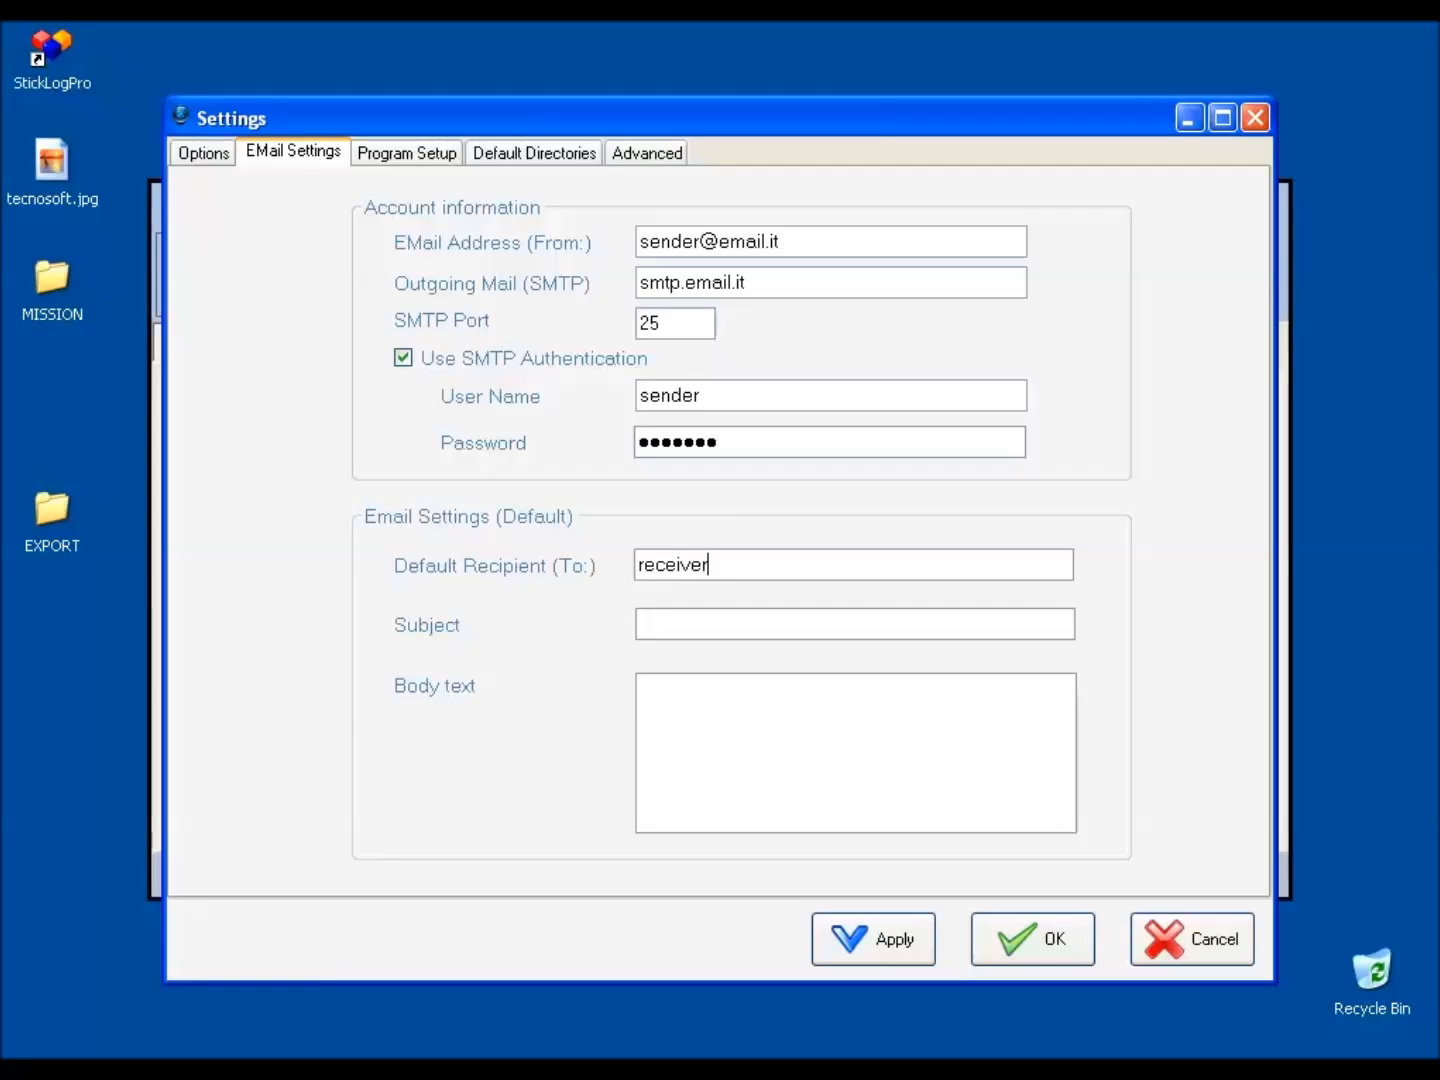
text(@email.it)
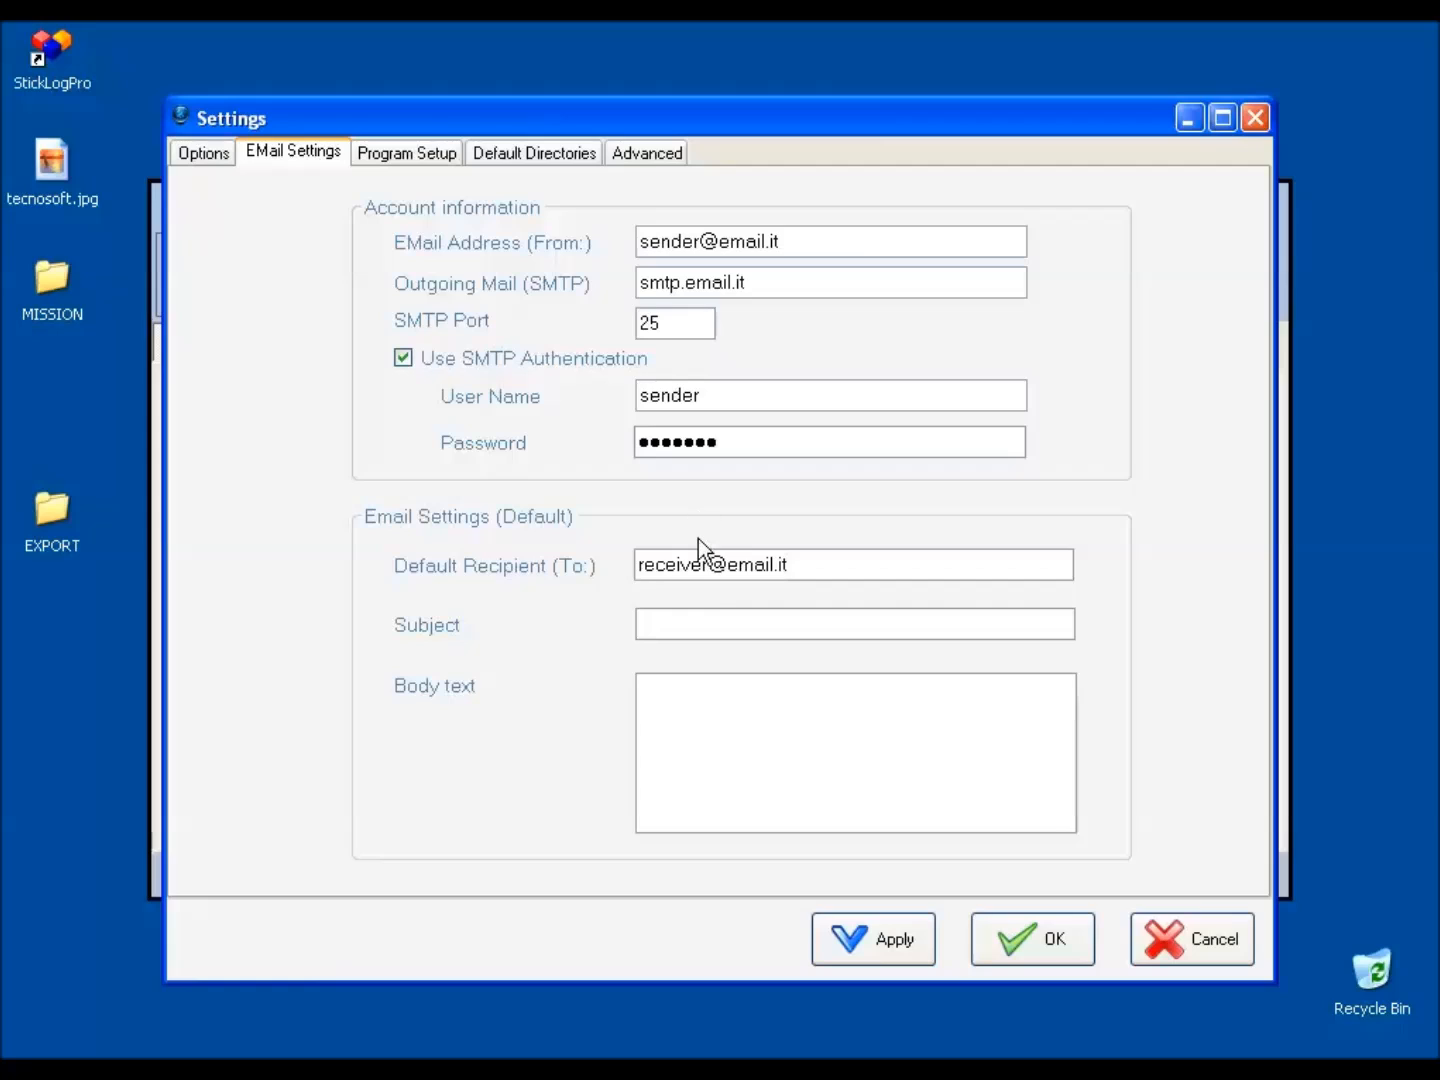
Set the default email subject to "Test" and the body text to "Message Test".
key(Tab)
text(Test)
text(Message)
text( Test)
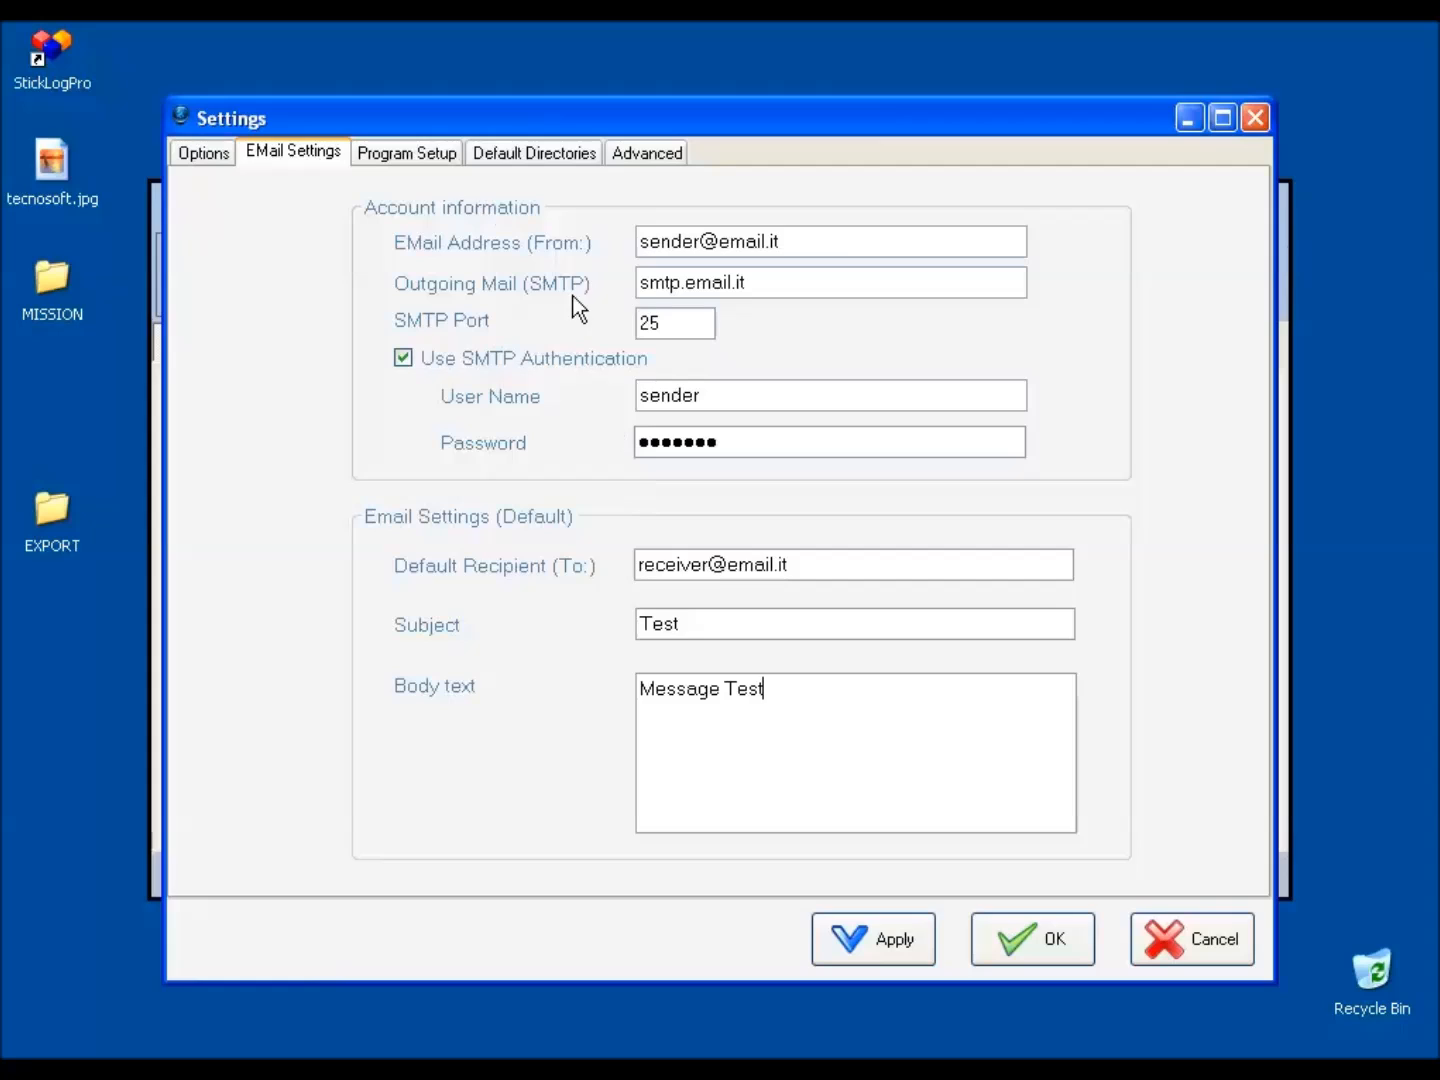
Add a receiver to the receivers list in the program setup, entering the person's full name.
click(447, 157)
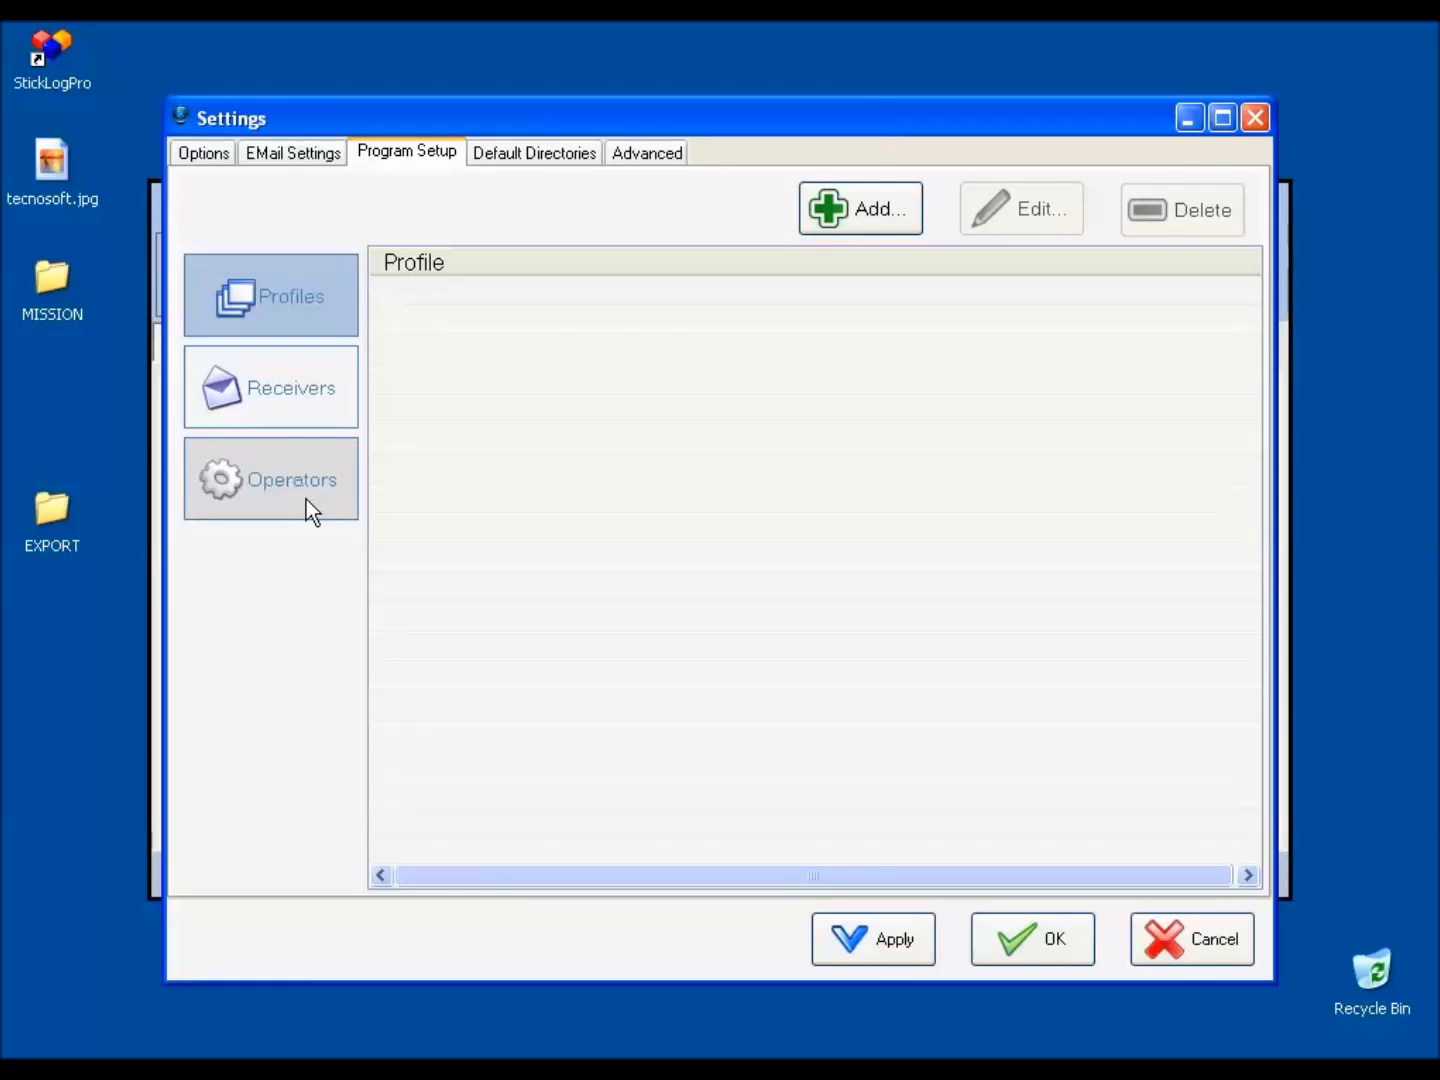
click(310, 392)
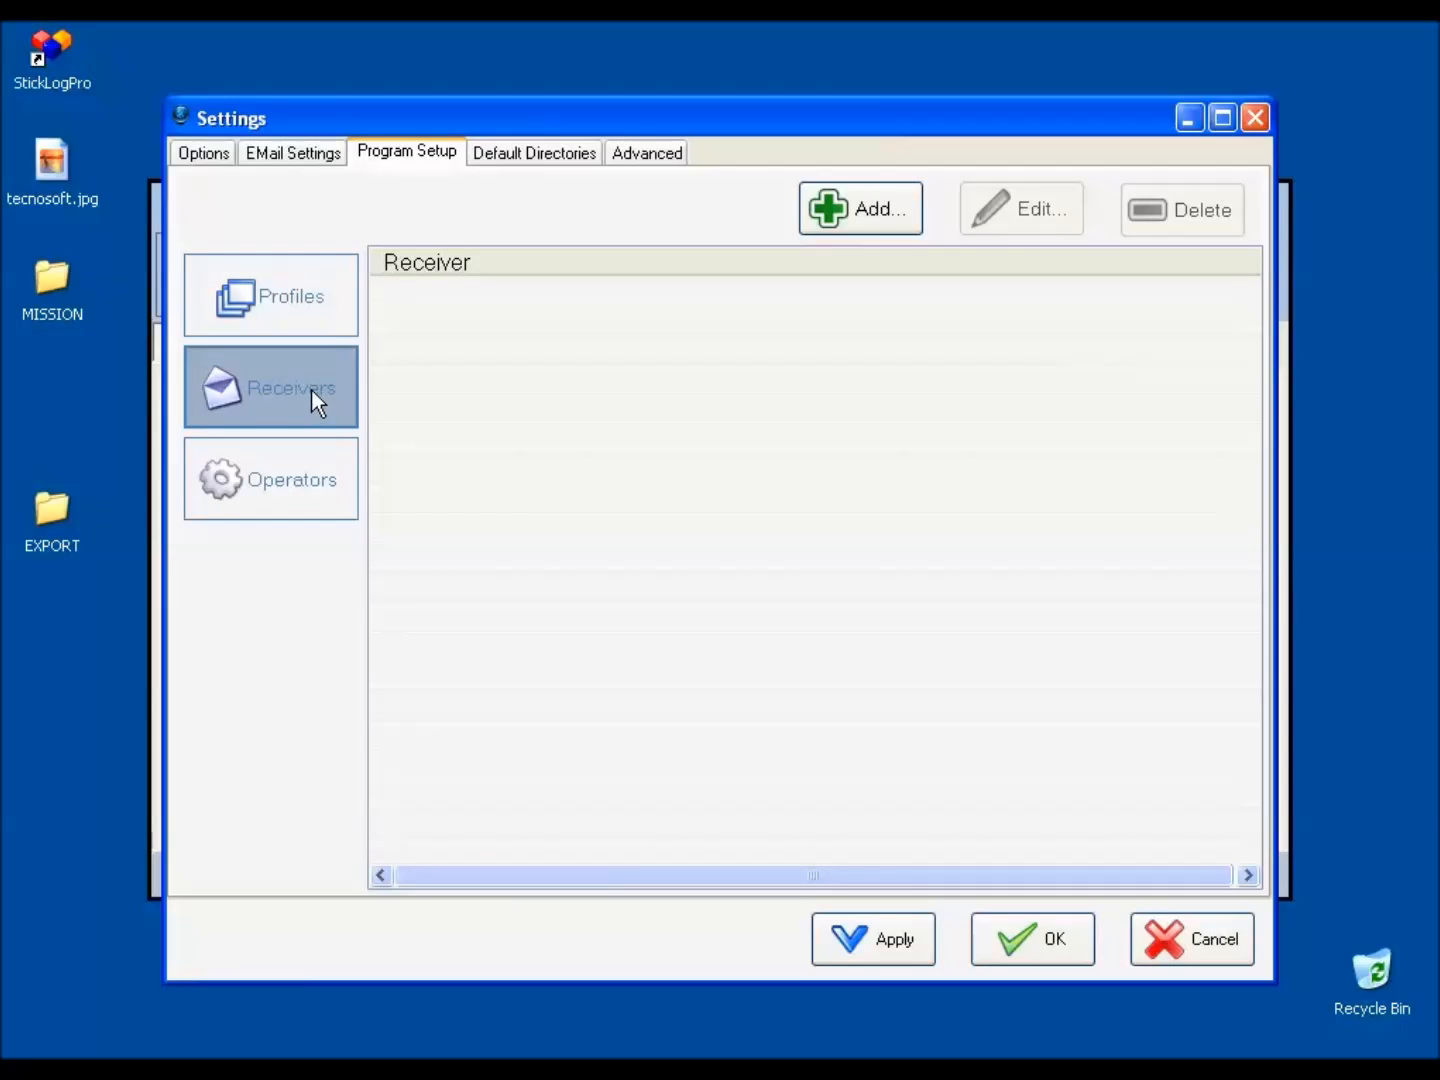
click(852, 236)
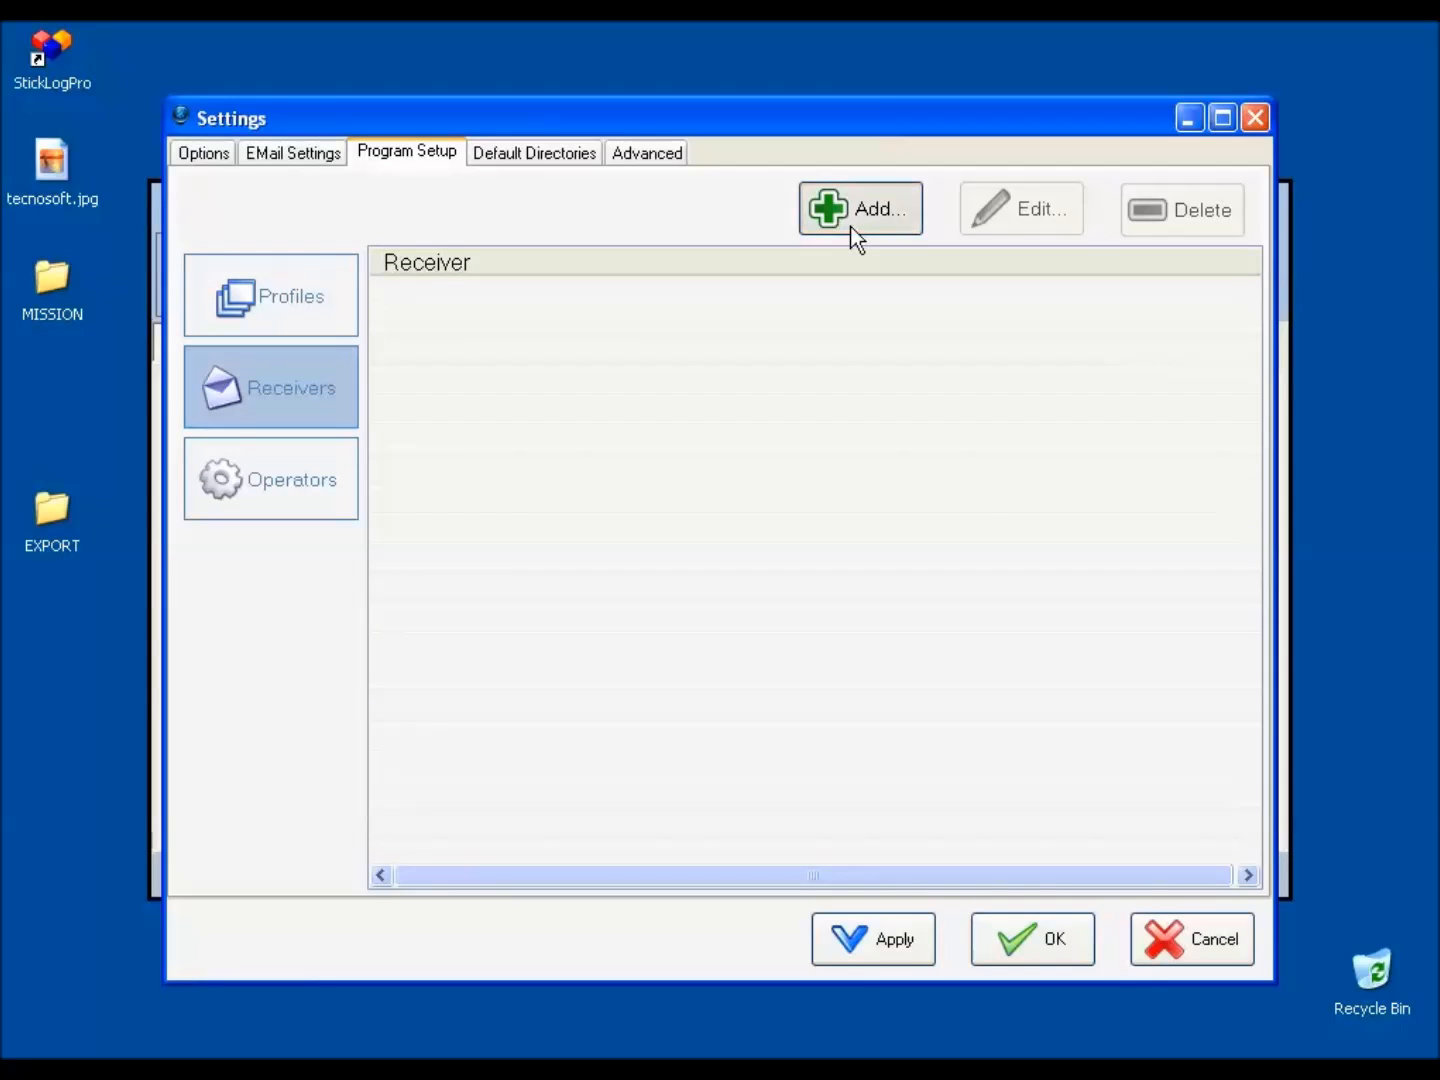
text(Ab)
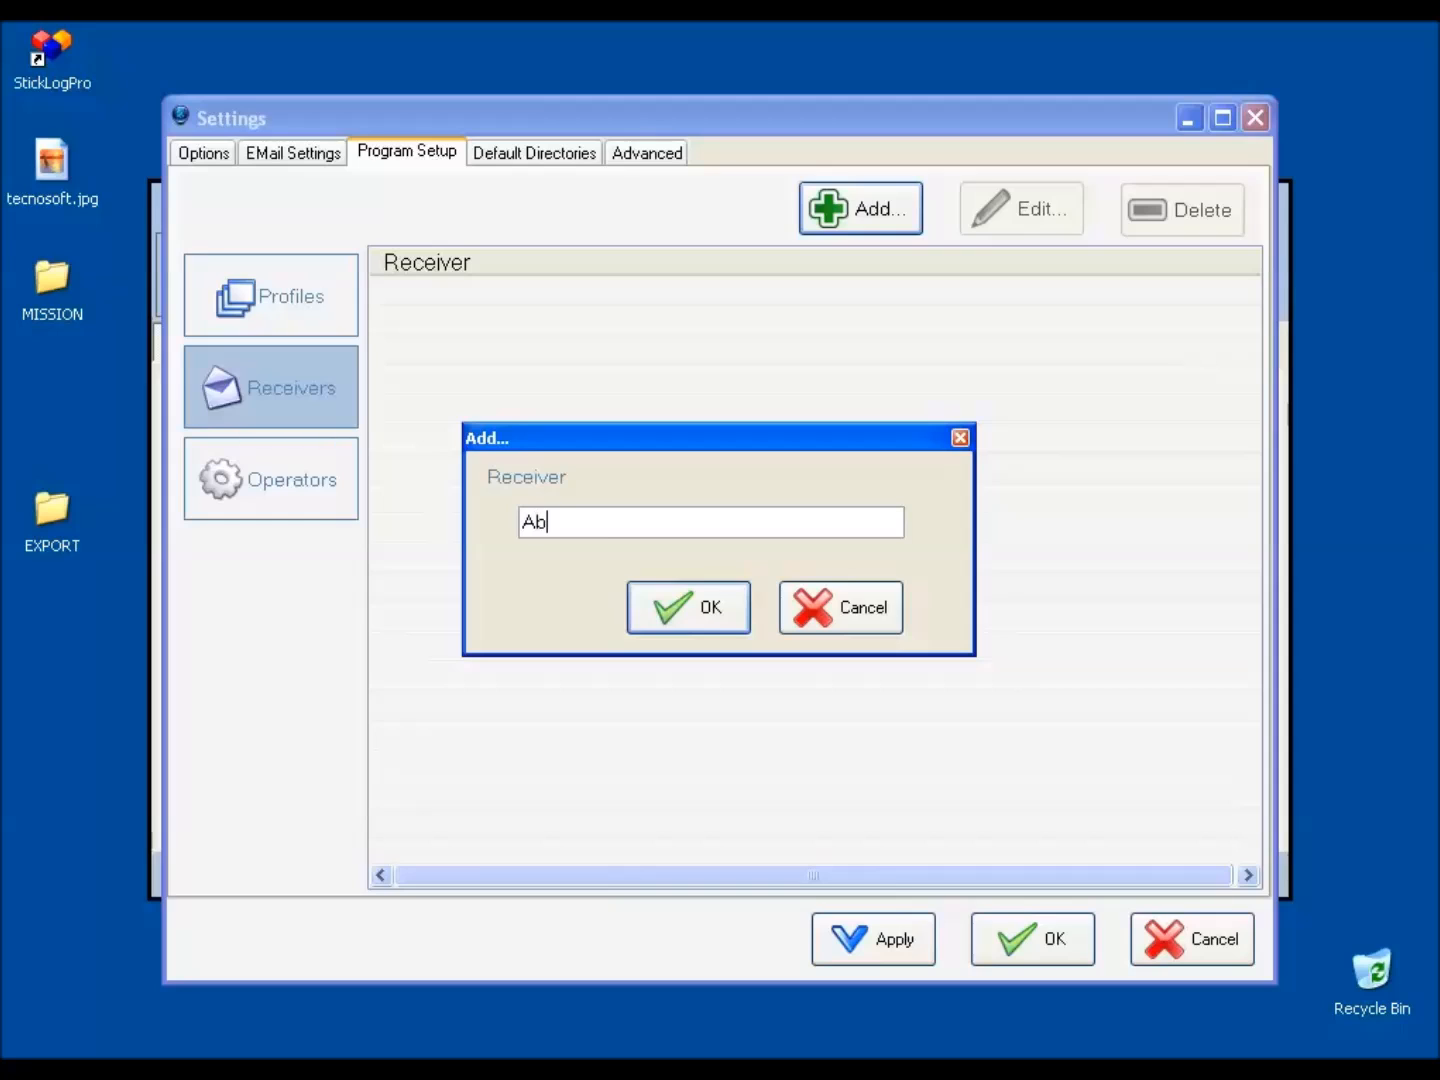
key(BackSpace)
click(690, 605)
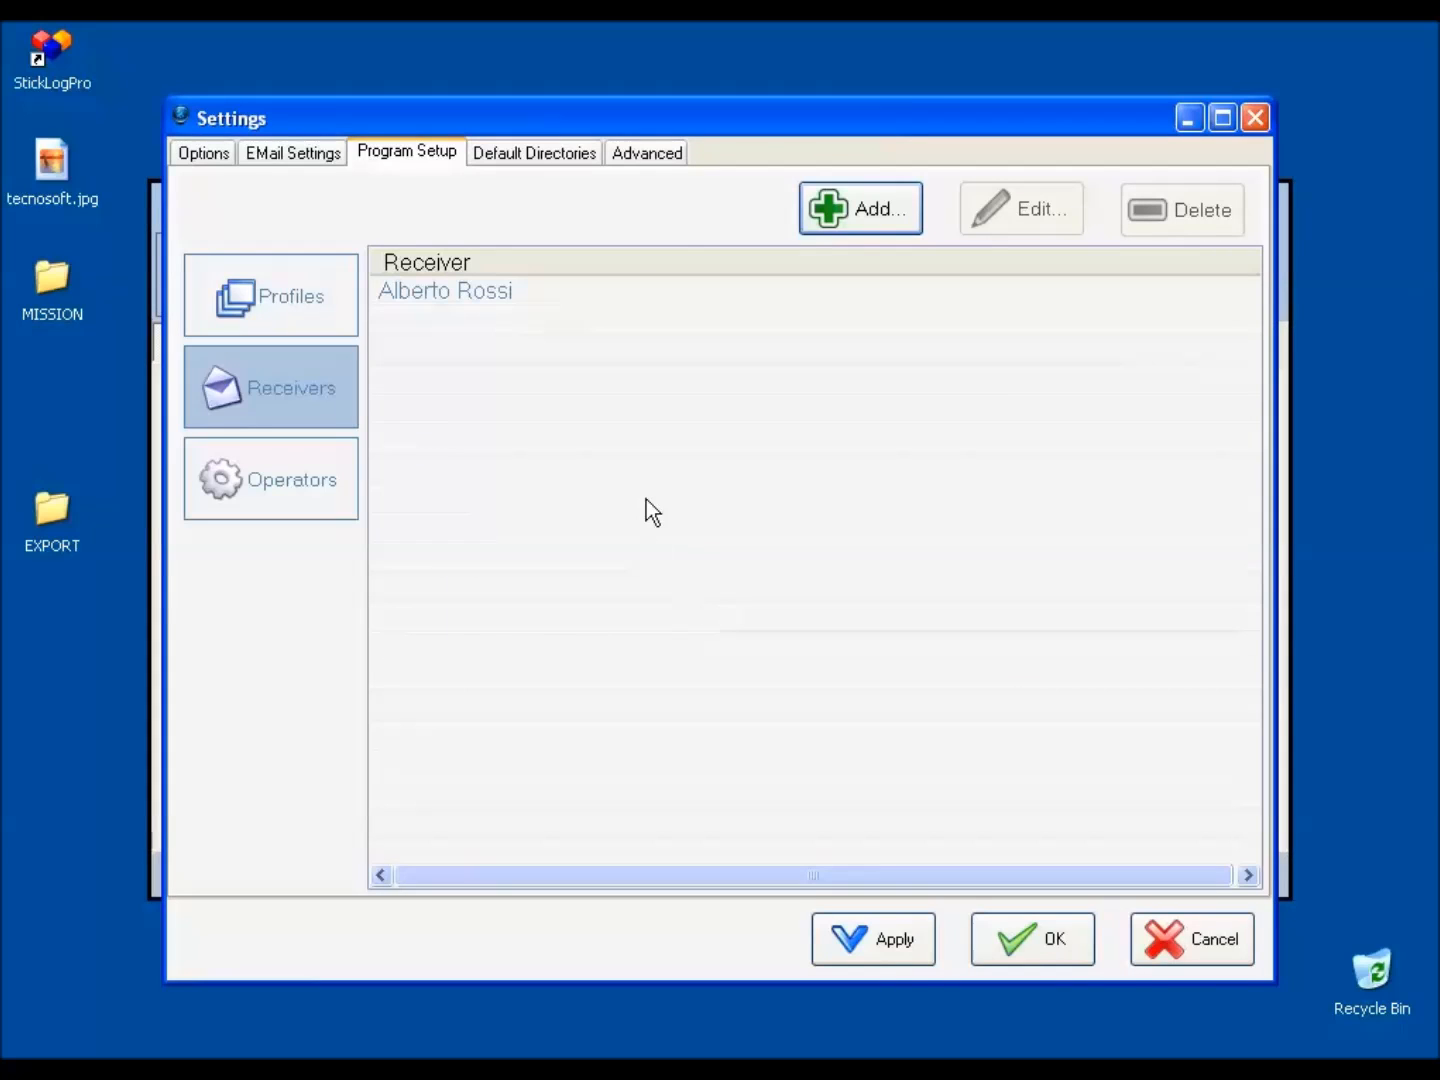
Open the receiver entry for editing and accept it without changing the name.
click(515, 298)
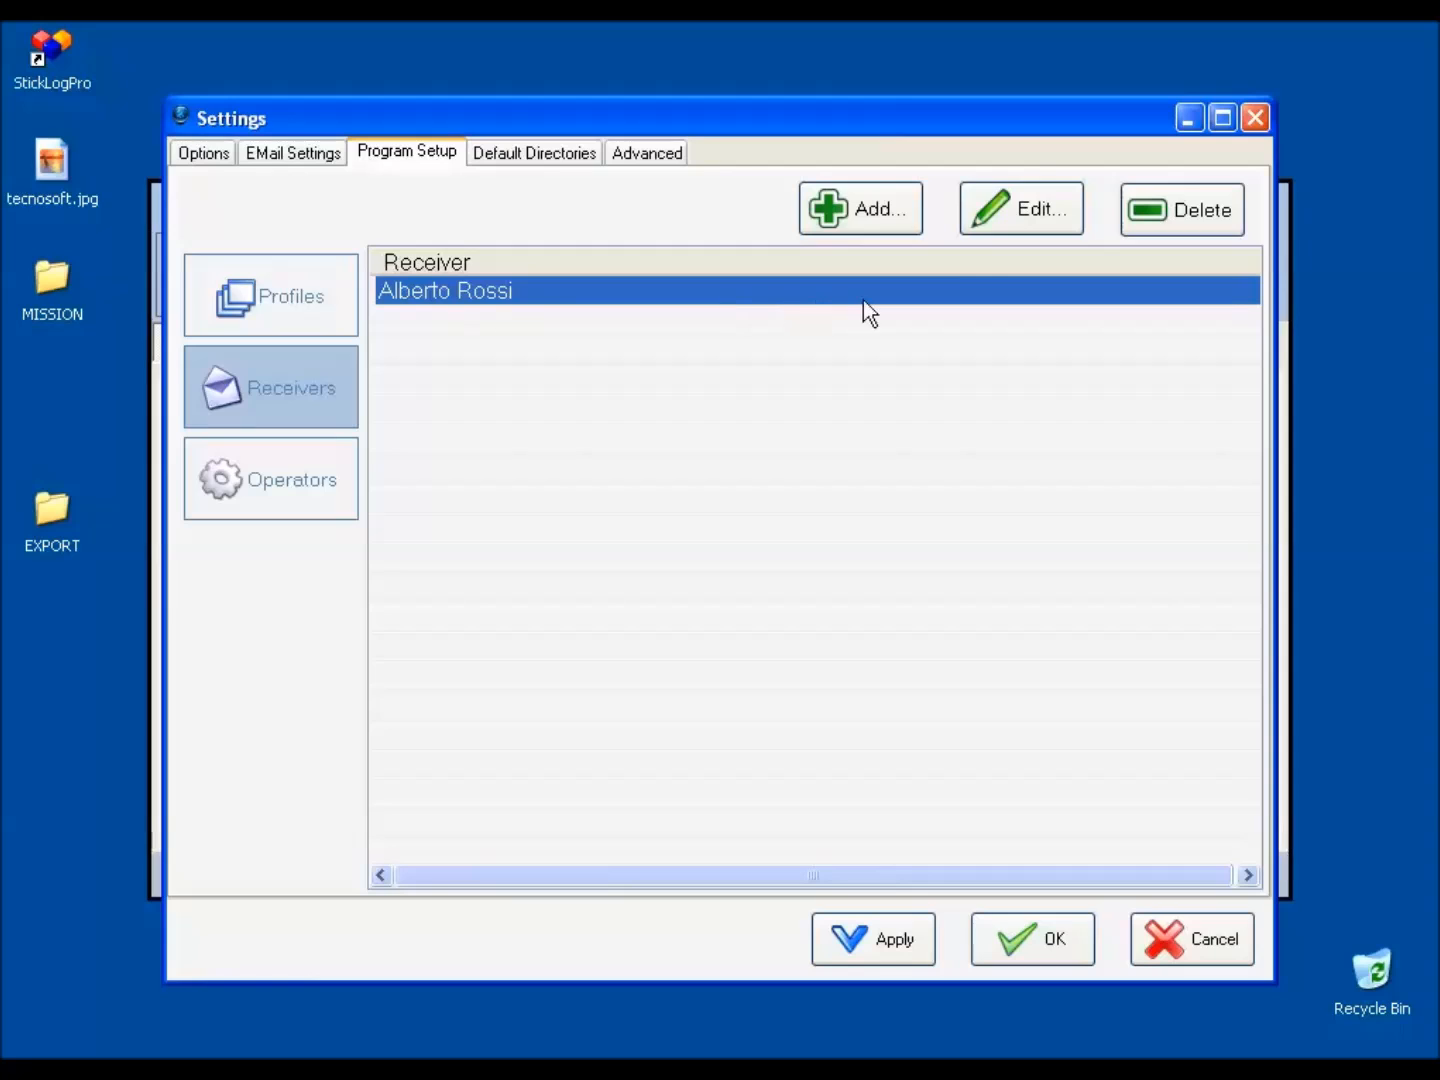
click(1018, 215)
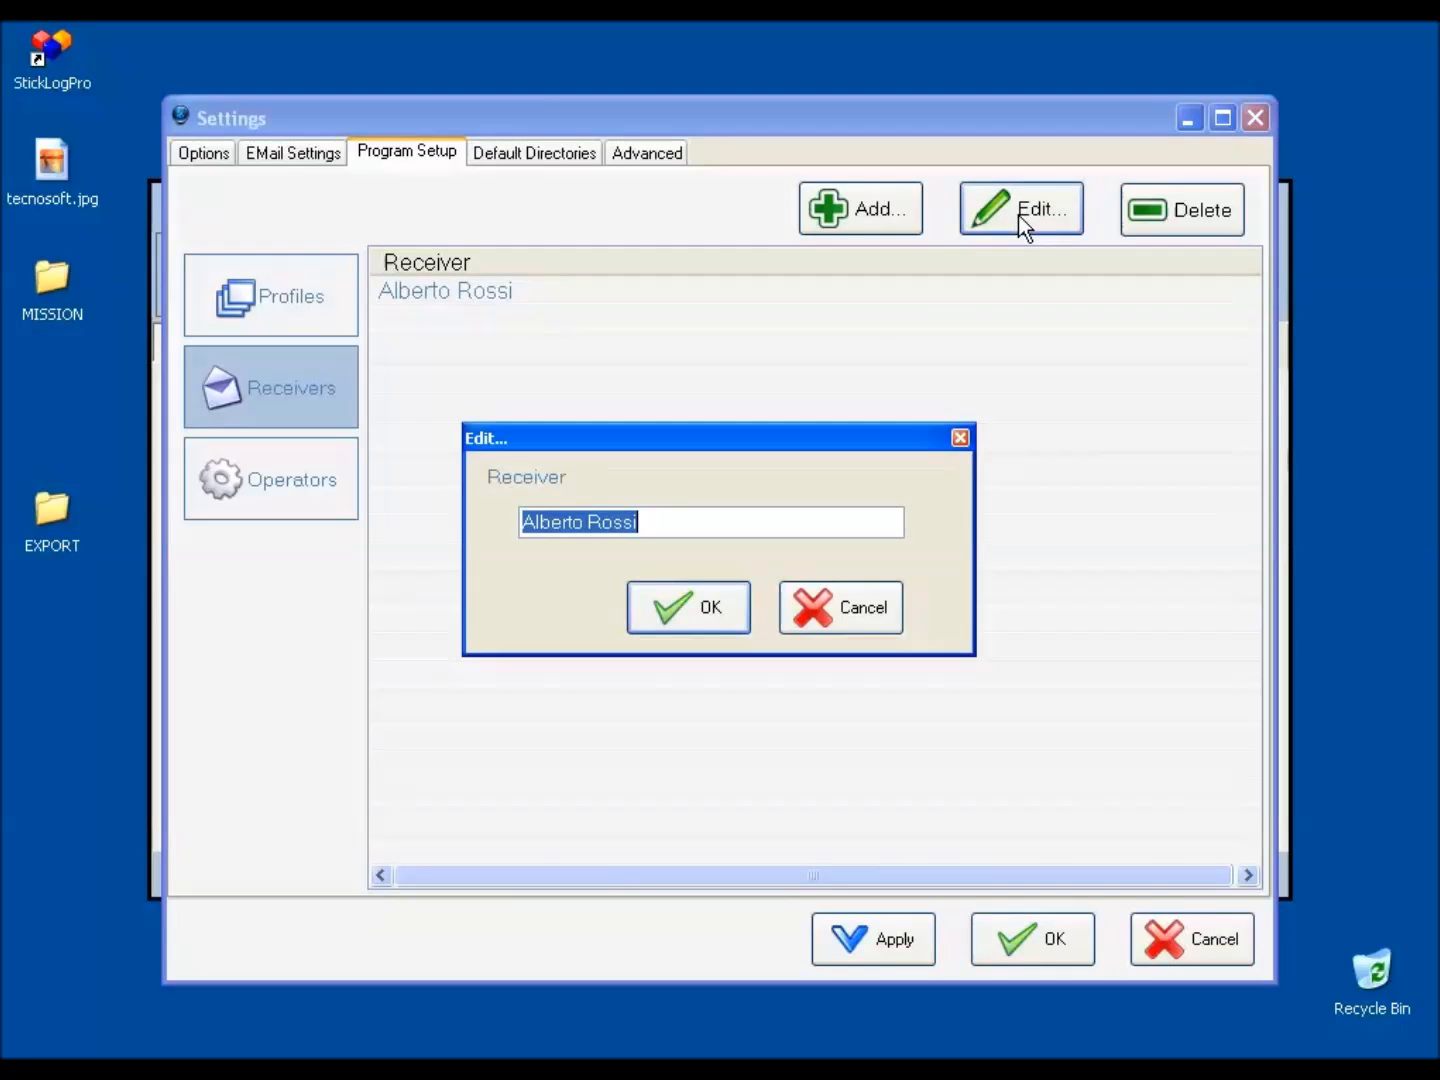
click(726, 609)
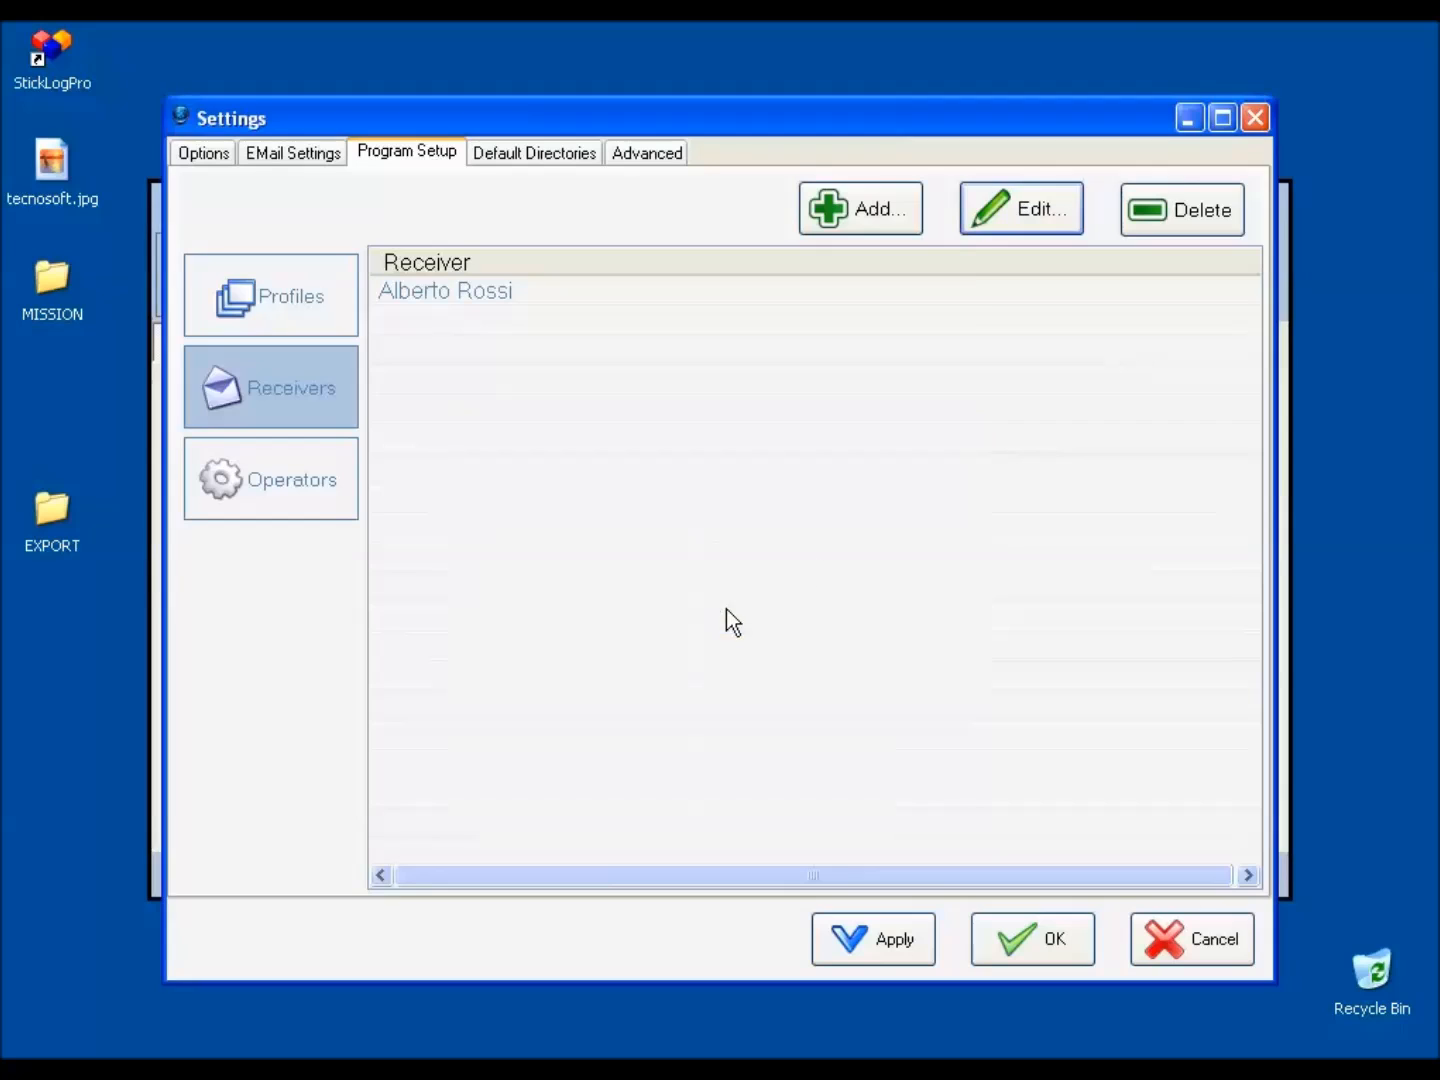
Delete the receiver entry from the list and confirm its permanent removal.
click(962, 290)
click(1158, 221)
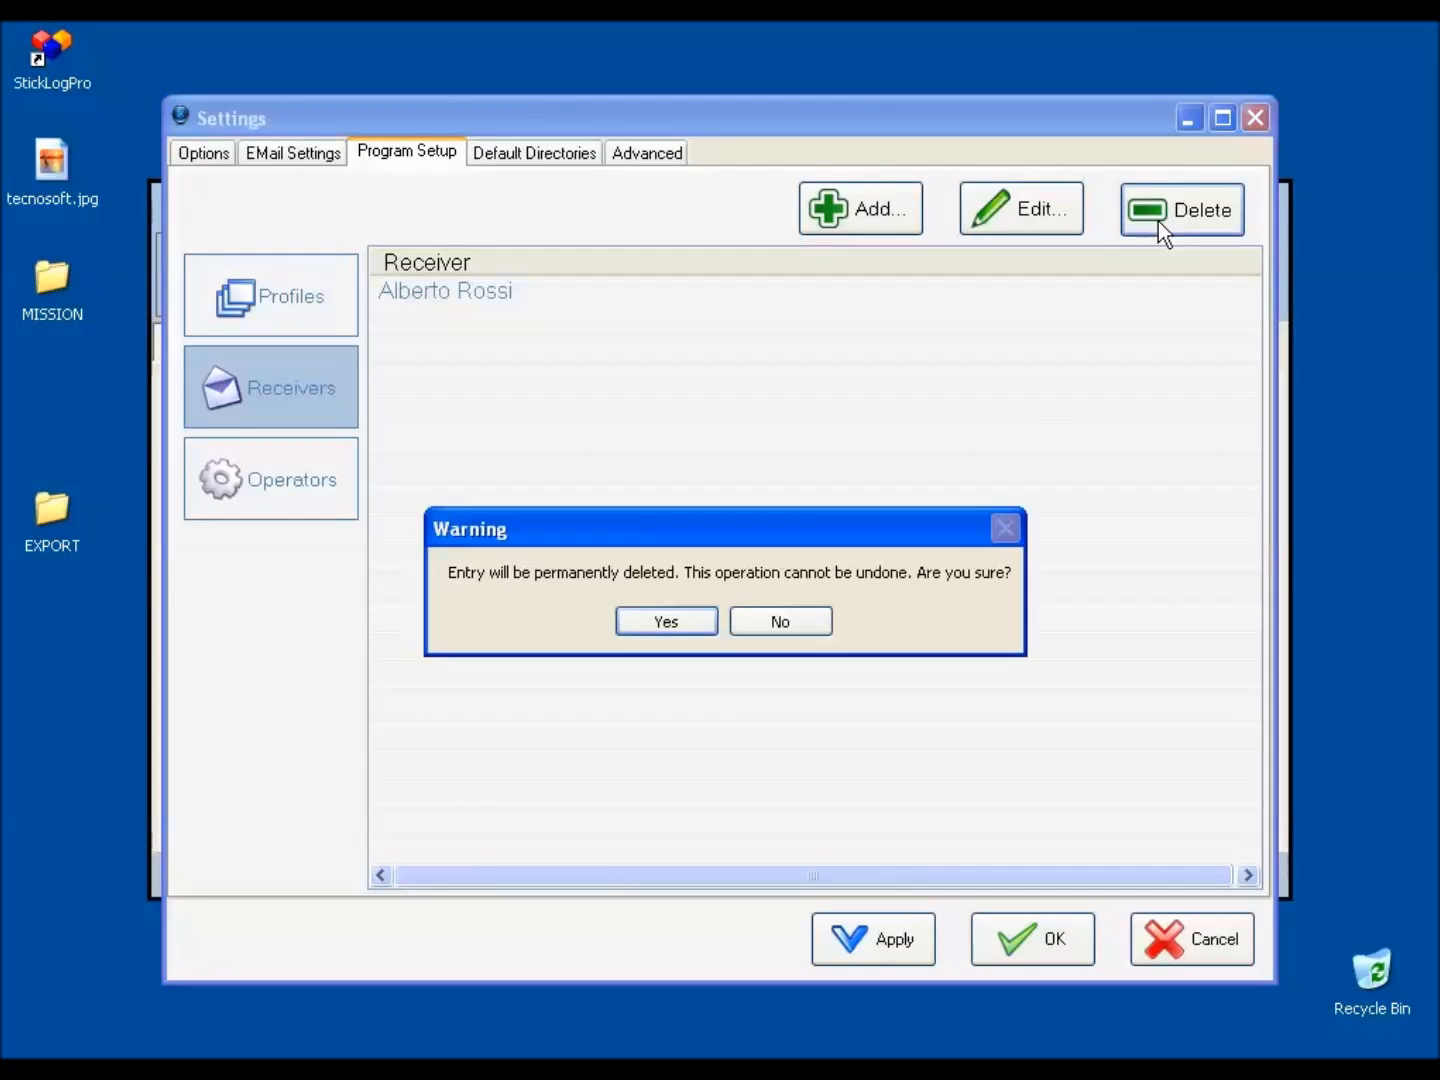
click(698, 632)
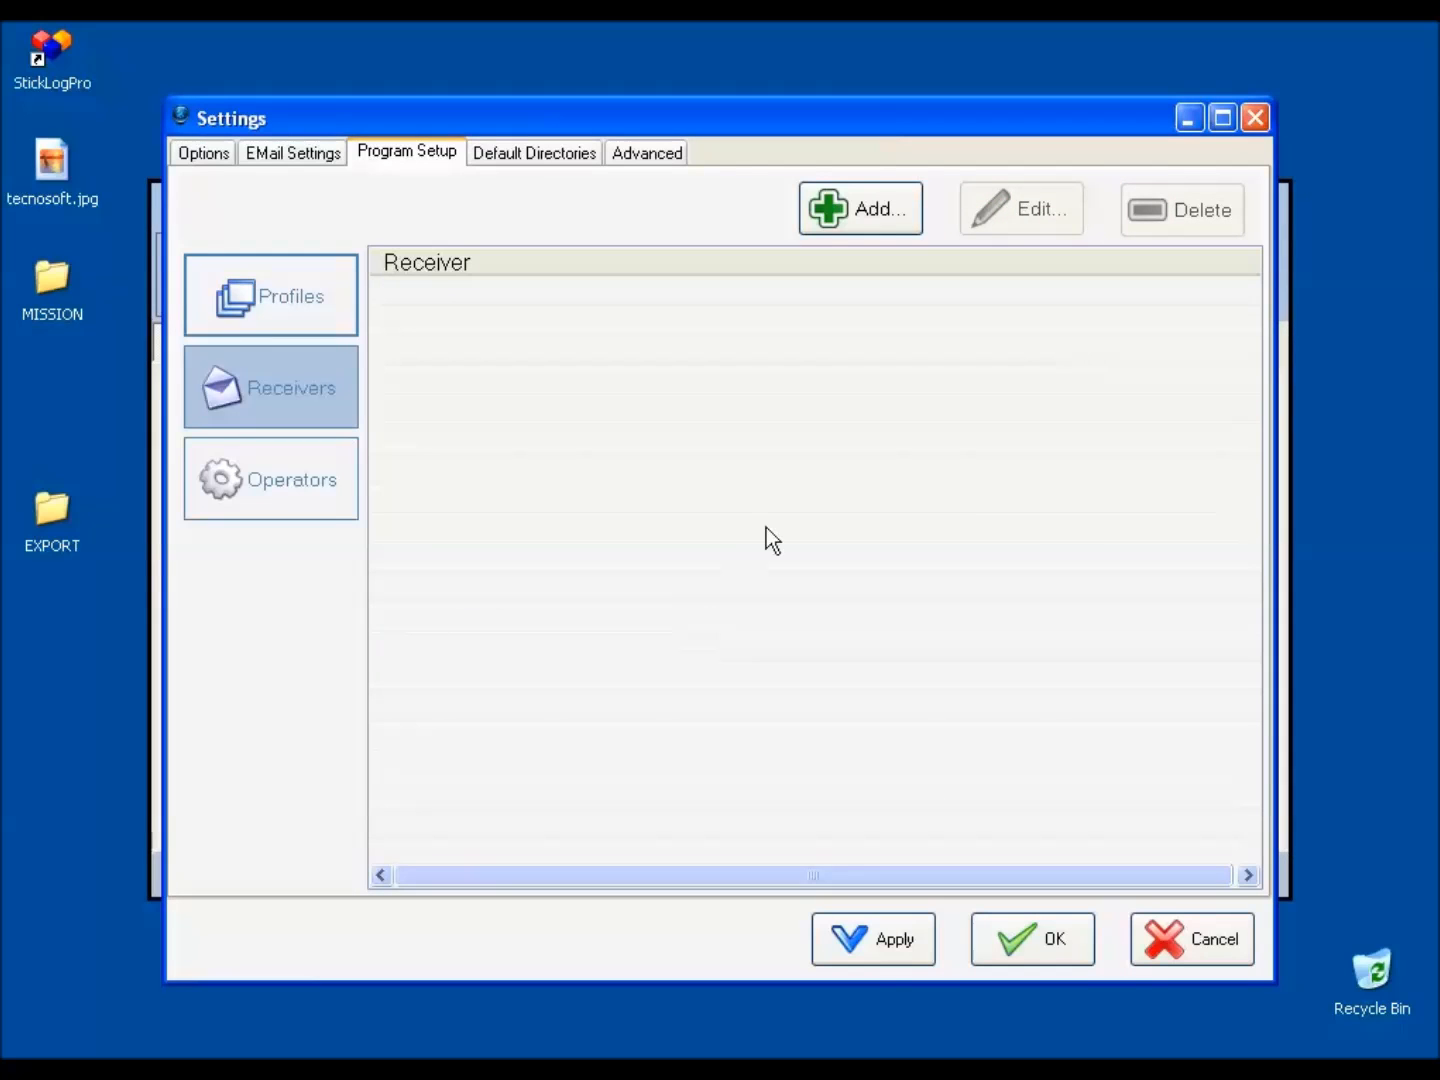
Add the deleted receiver to the list again, entering the person's full name.
click(868, 212)
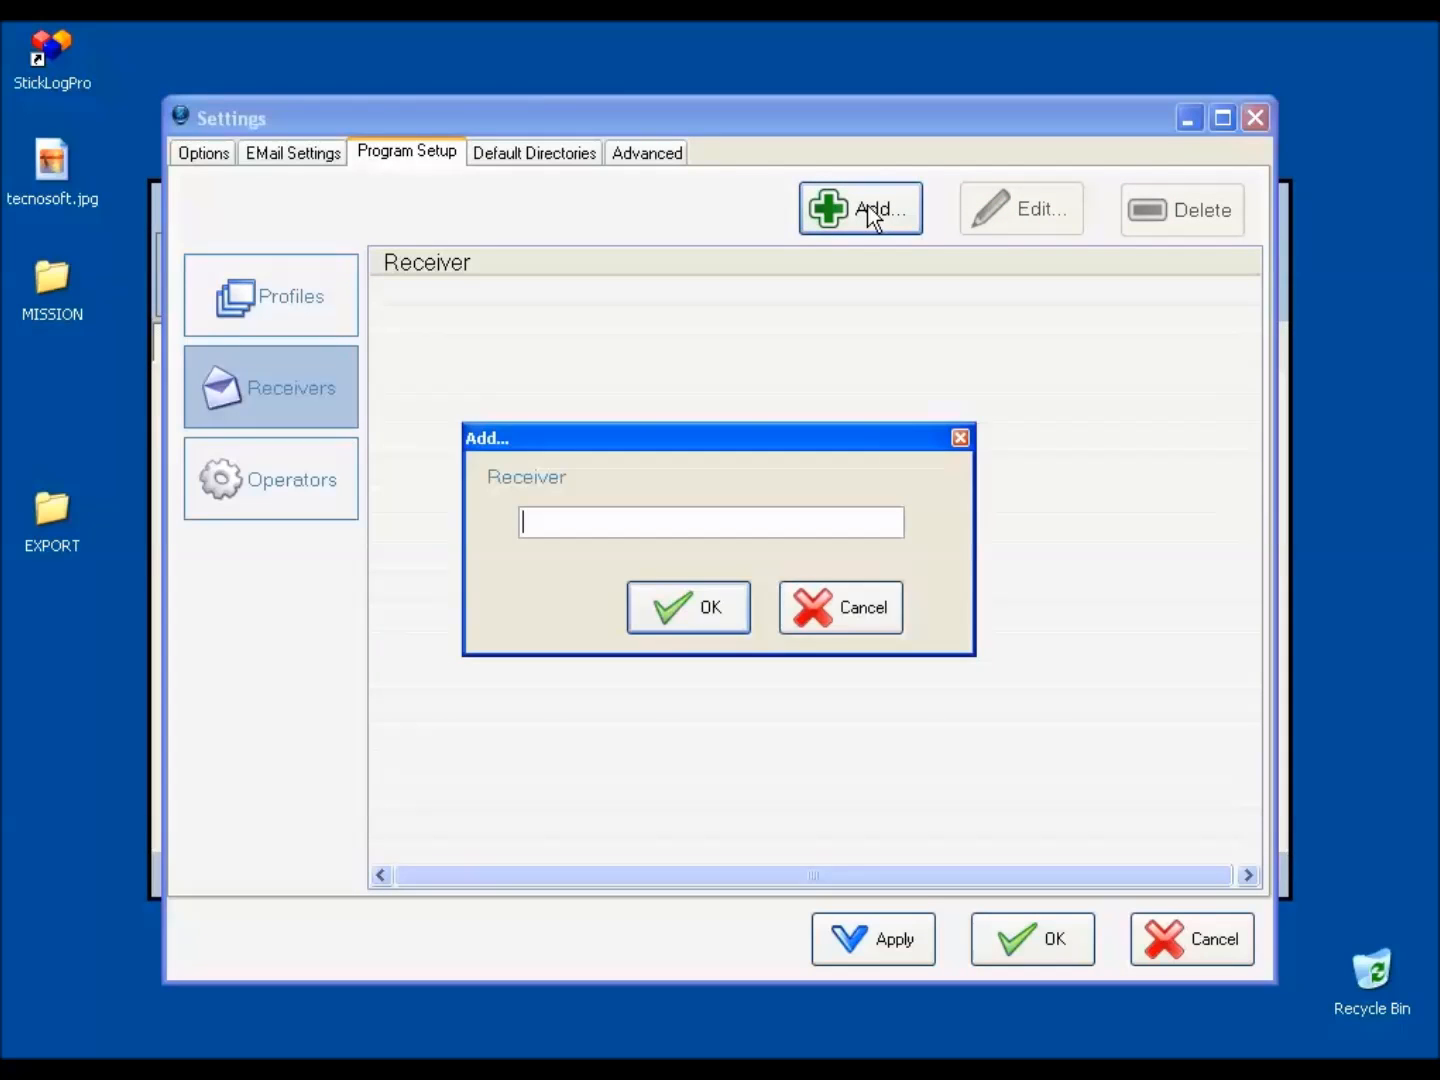
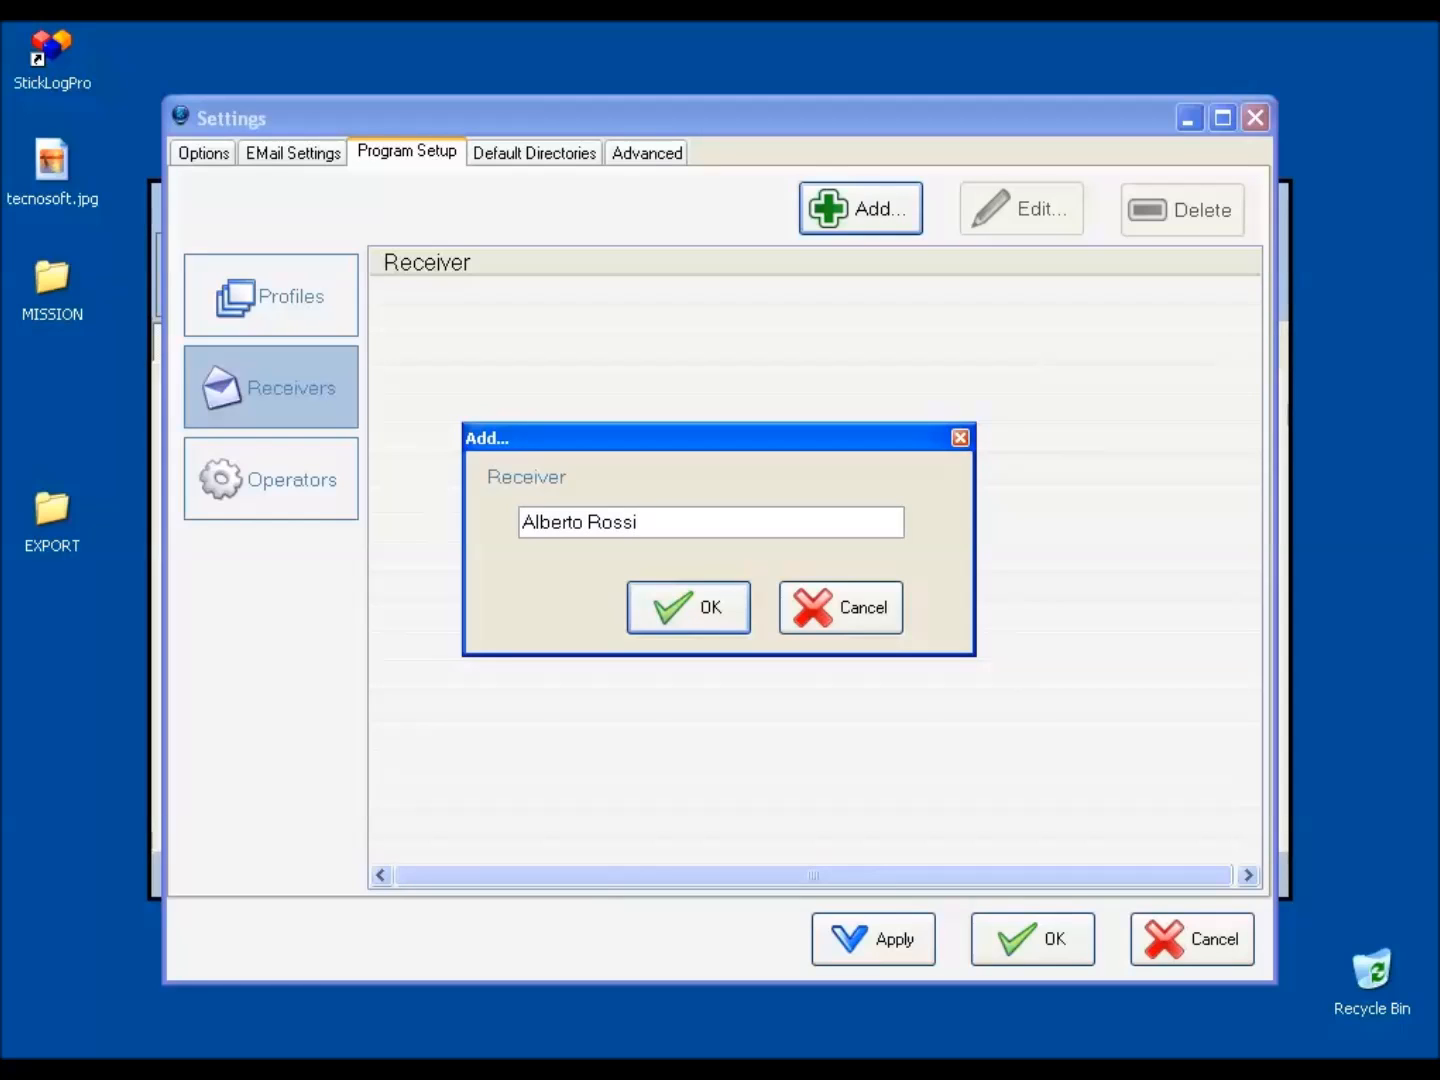
click(739, 605)
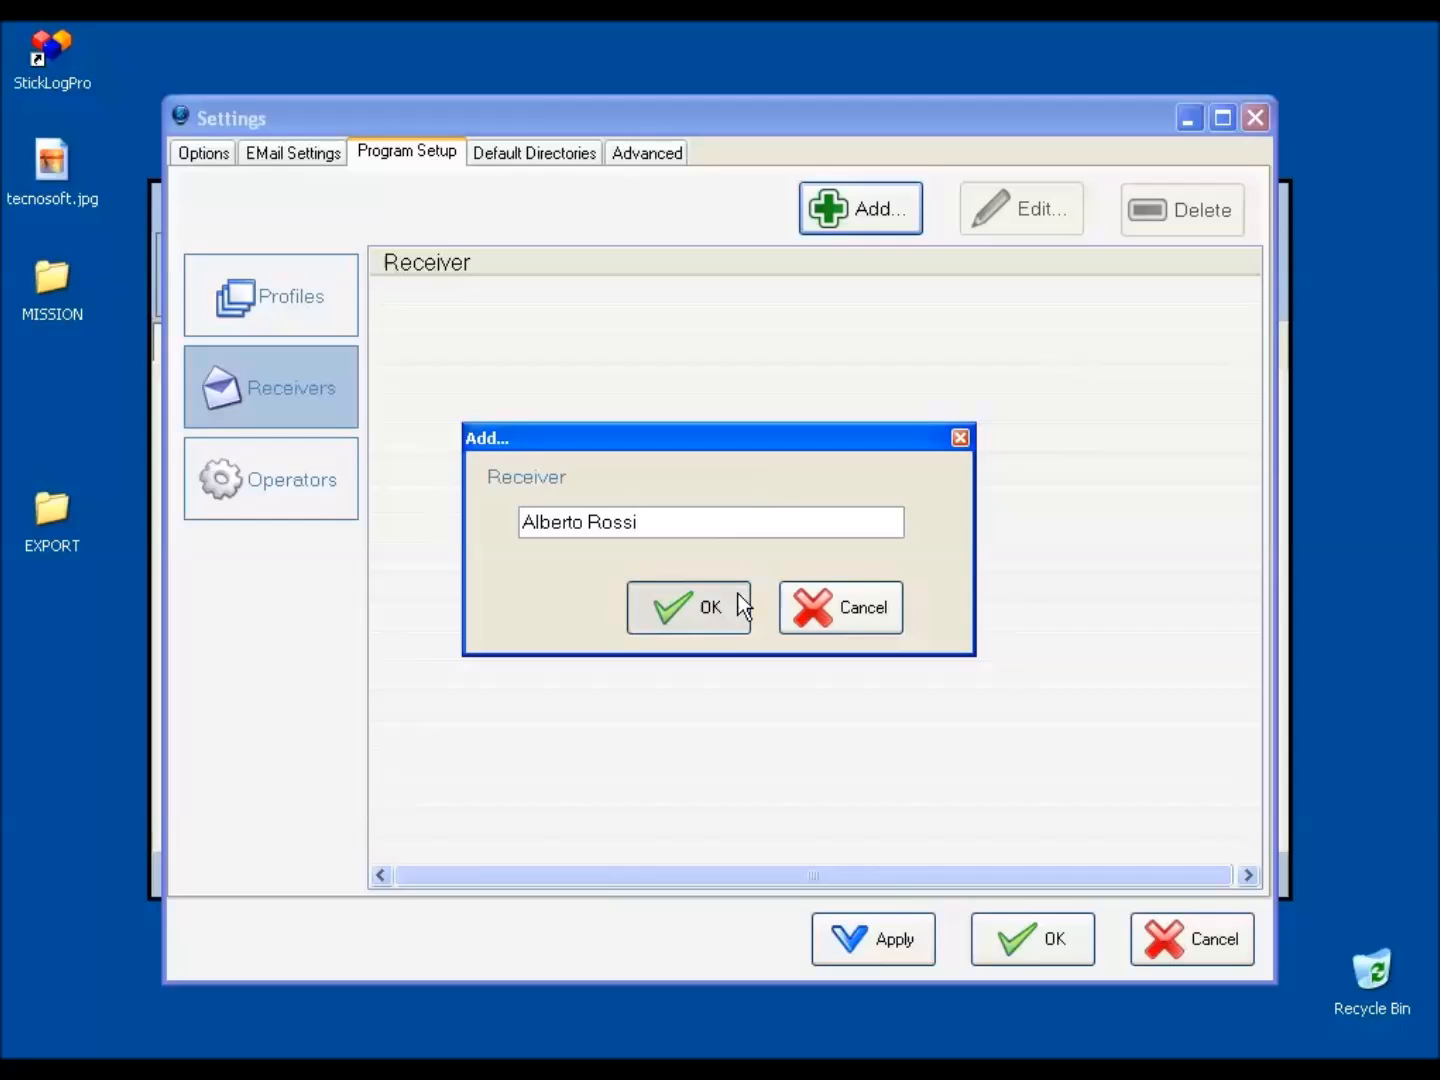
Add an operator to the operators list, entering the person's full name, and select the new entry.
click(293, 498)
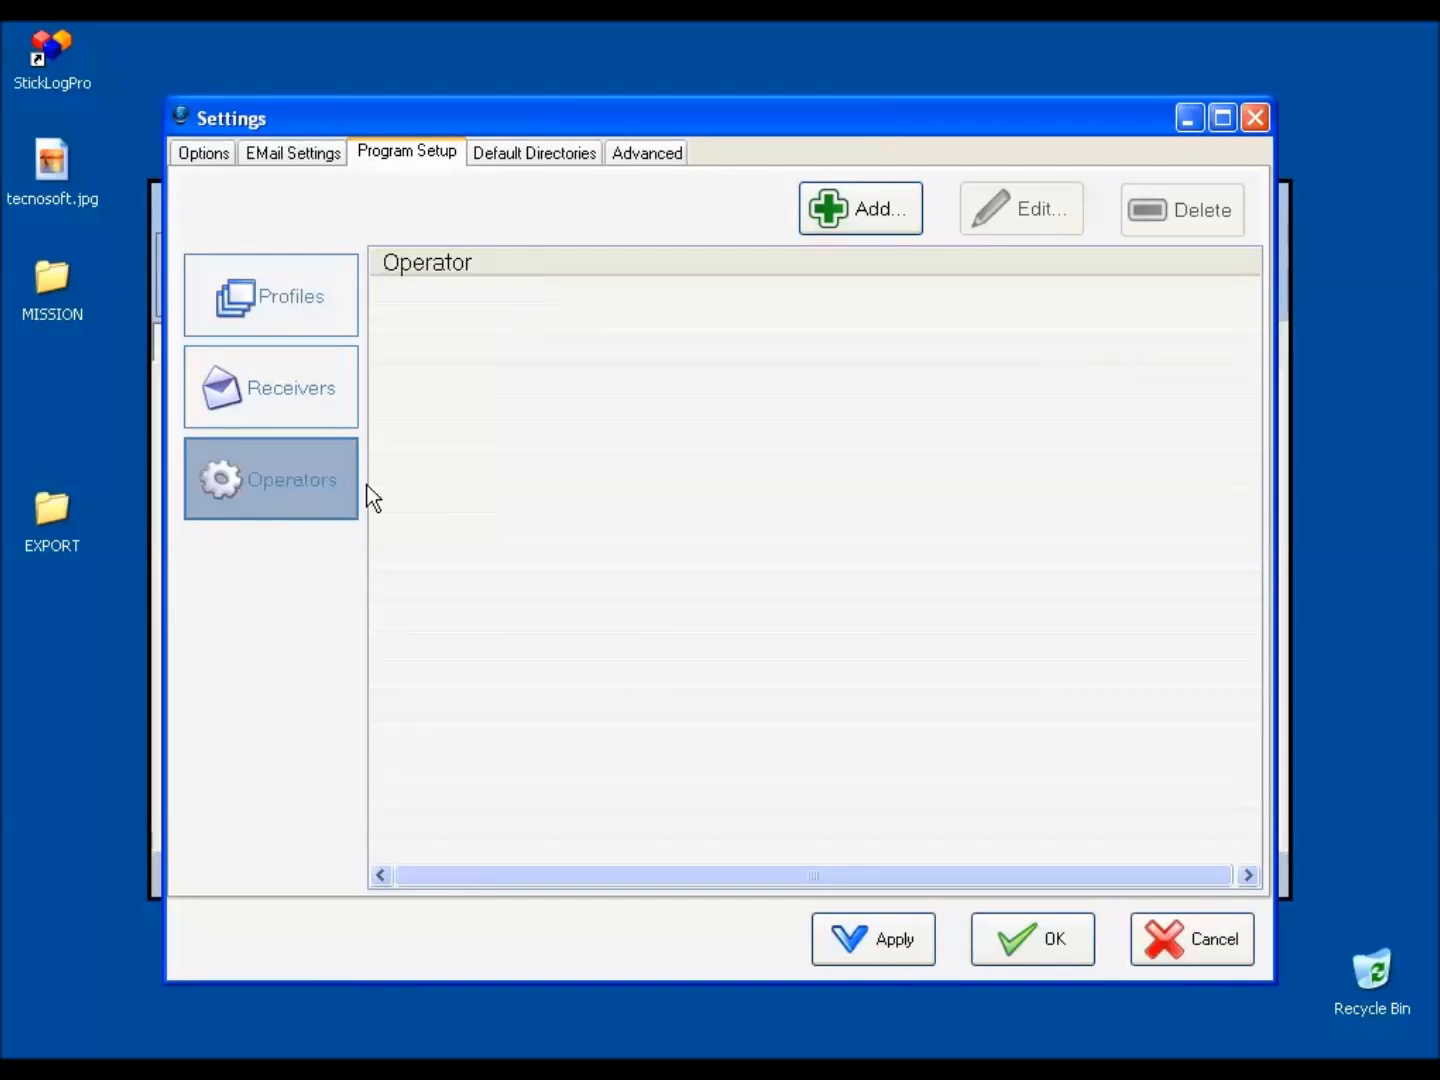
click(867, 211)
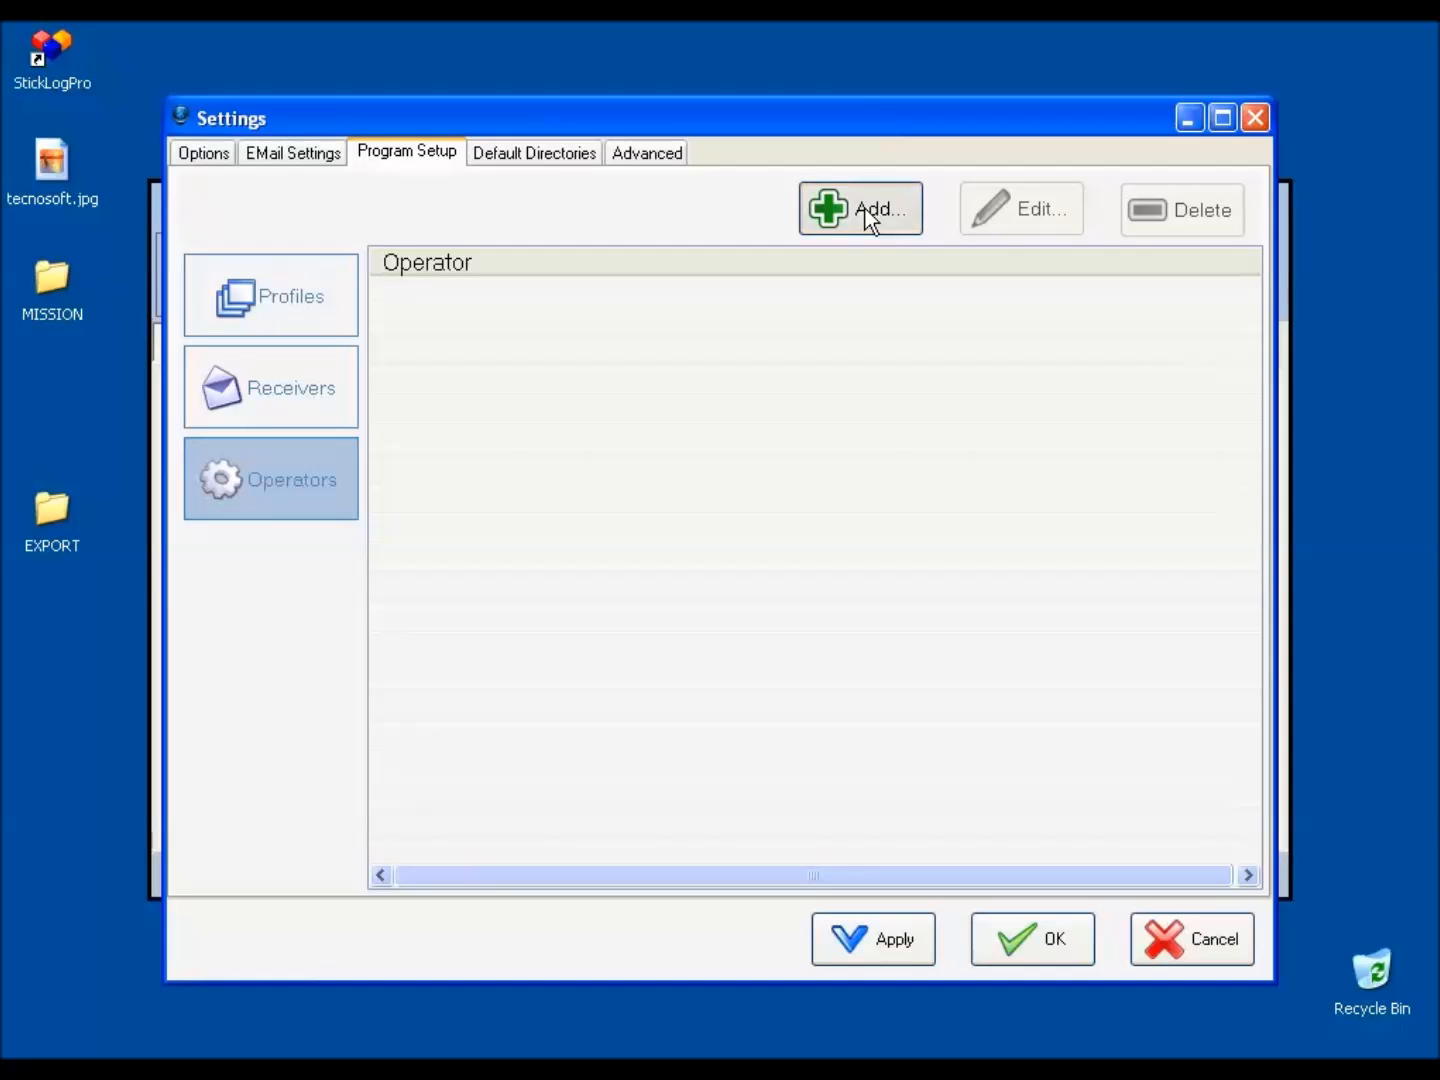
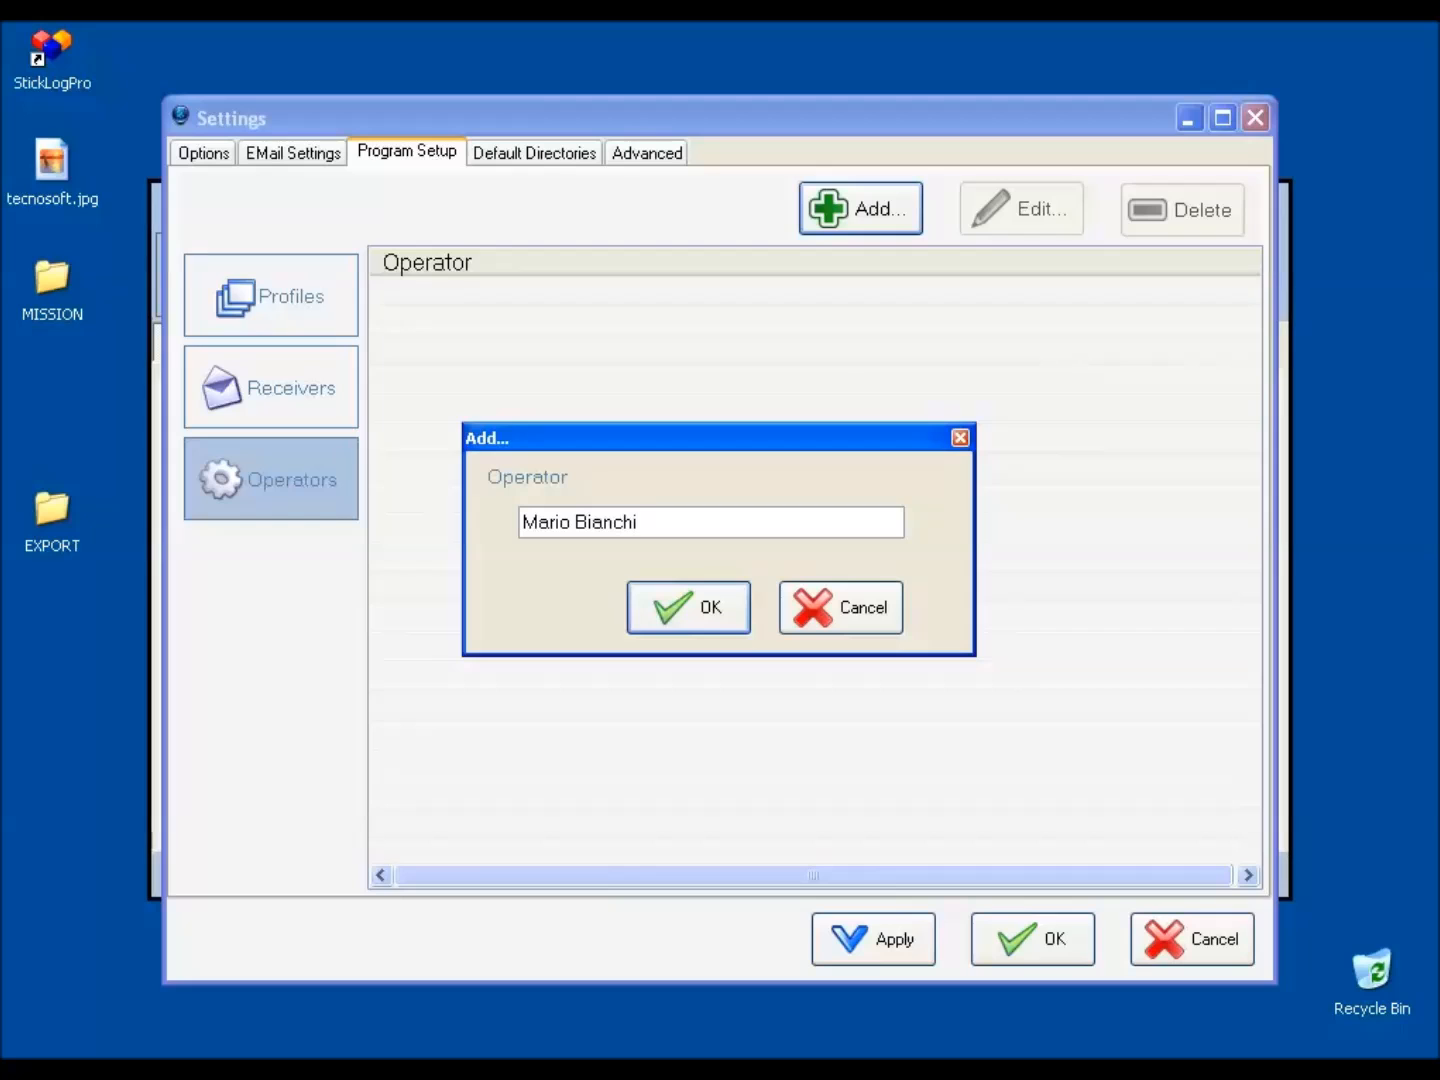
click(738, 620)
click(1013, 295)
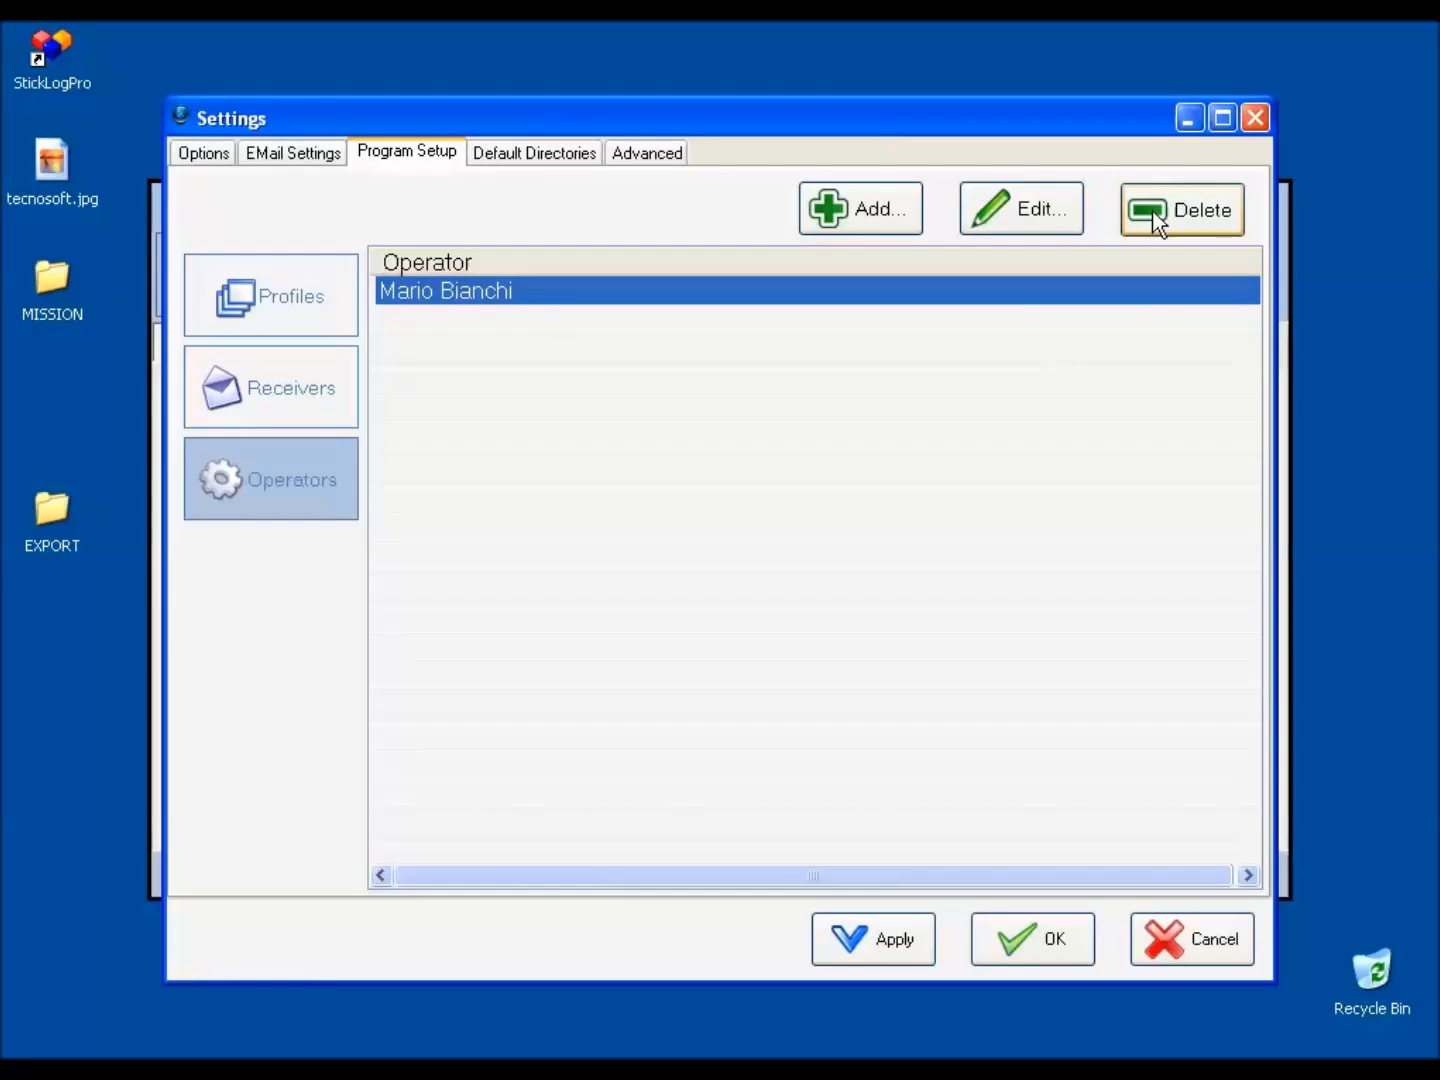
Create a new mission profile named "Refrigerator" in the program setup.
click(320, 280)
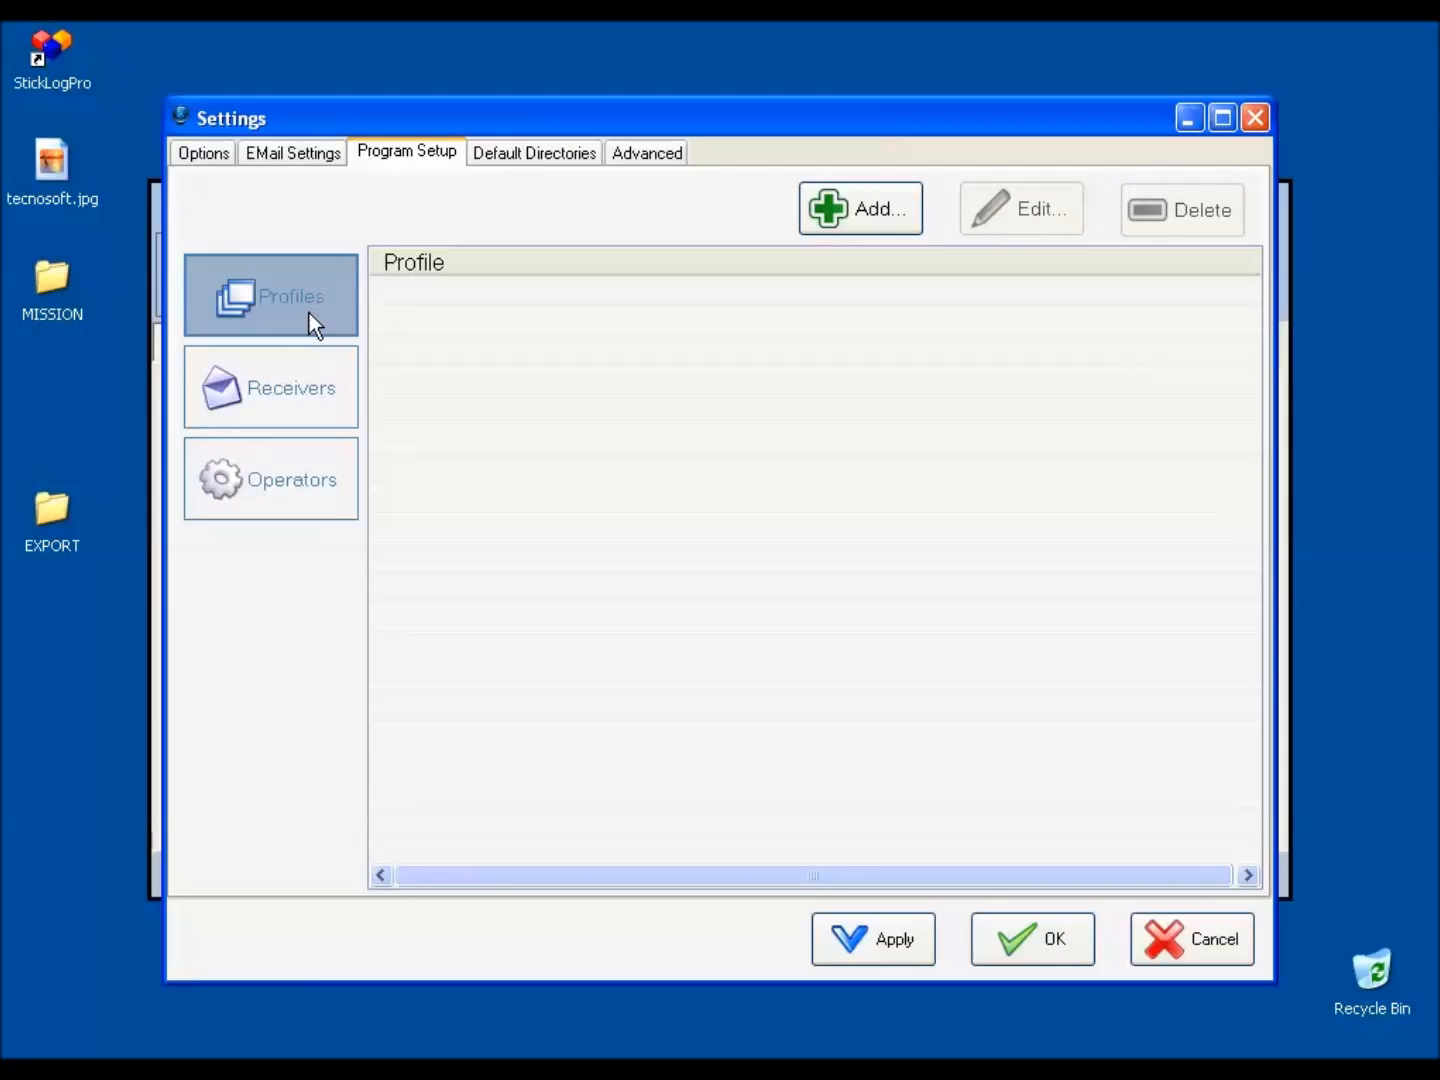
click(884, 212)
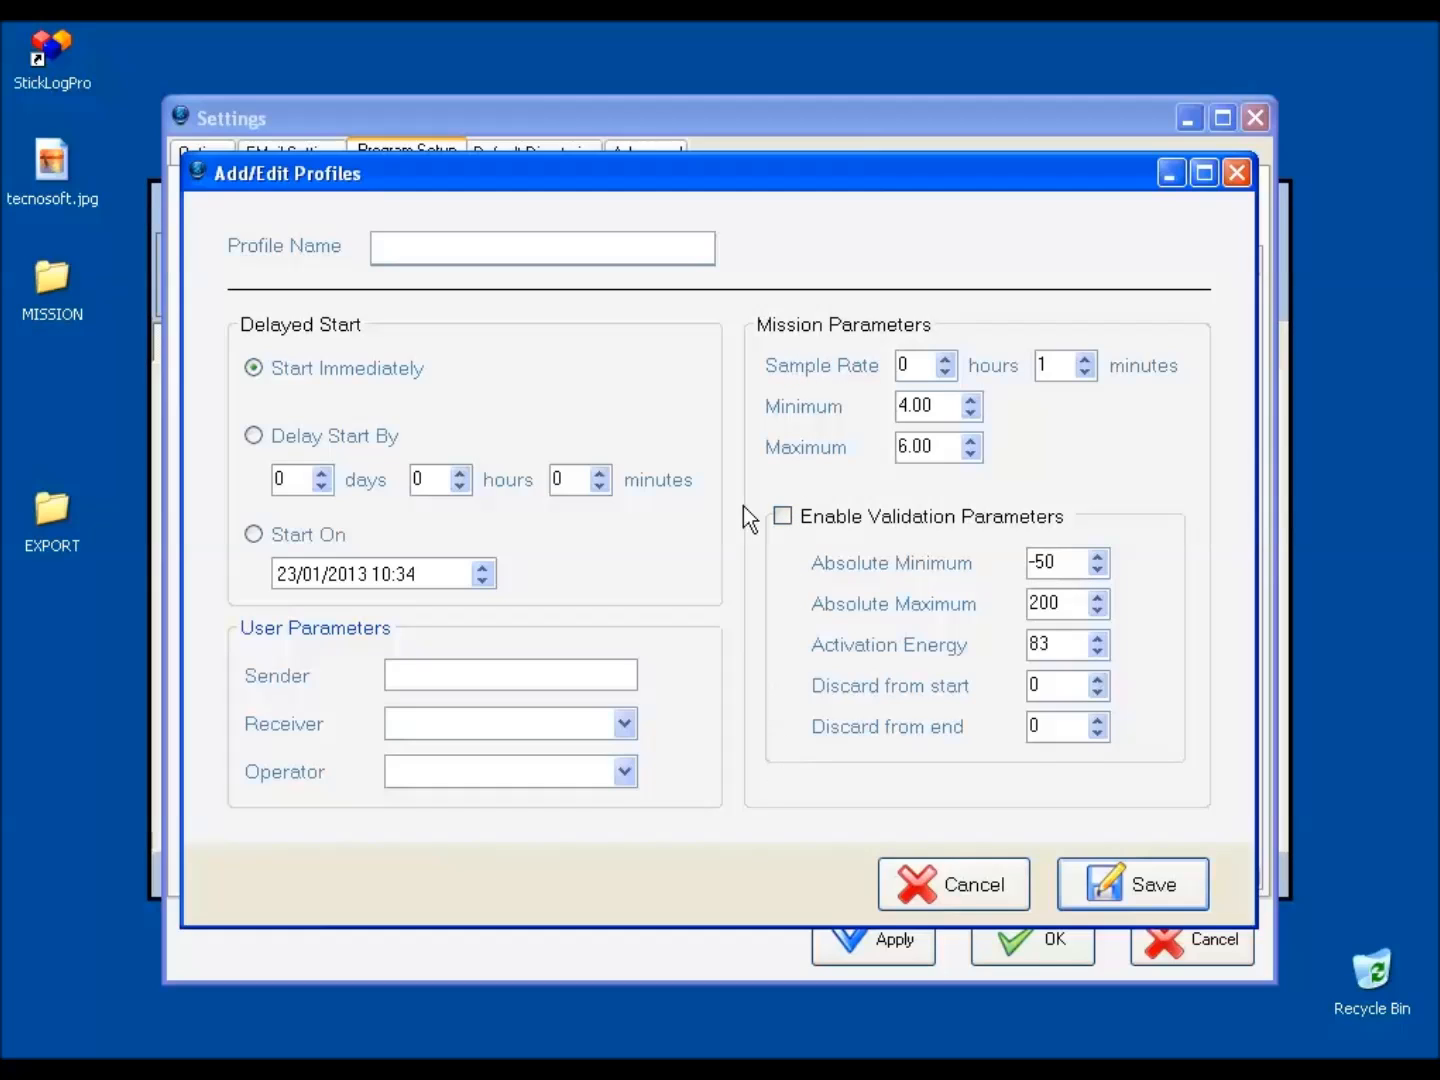
click(671, 239)
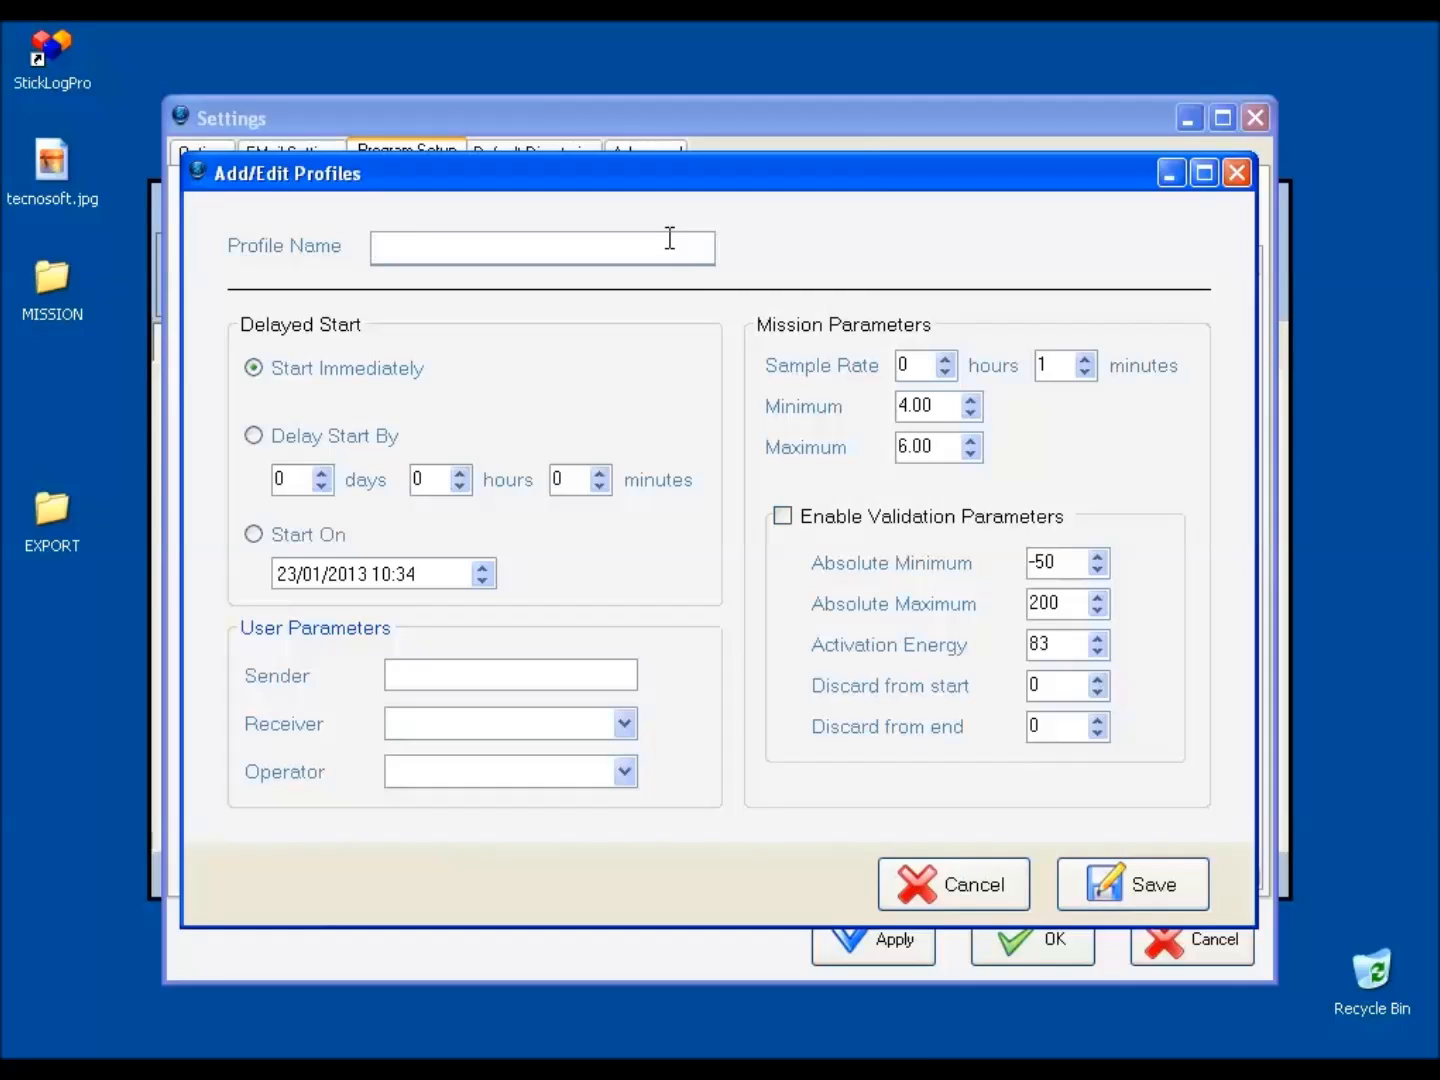
text(R)
key(BackSpace)
text(Refrigerator)
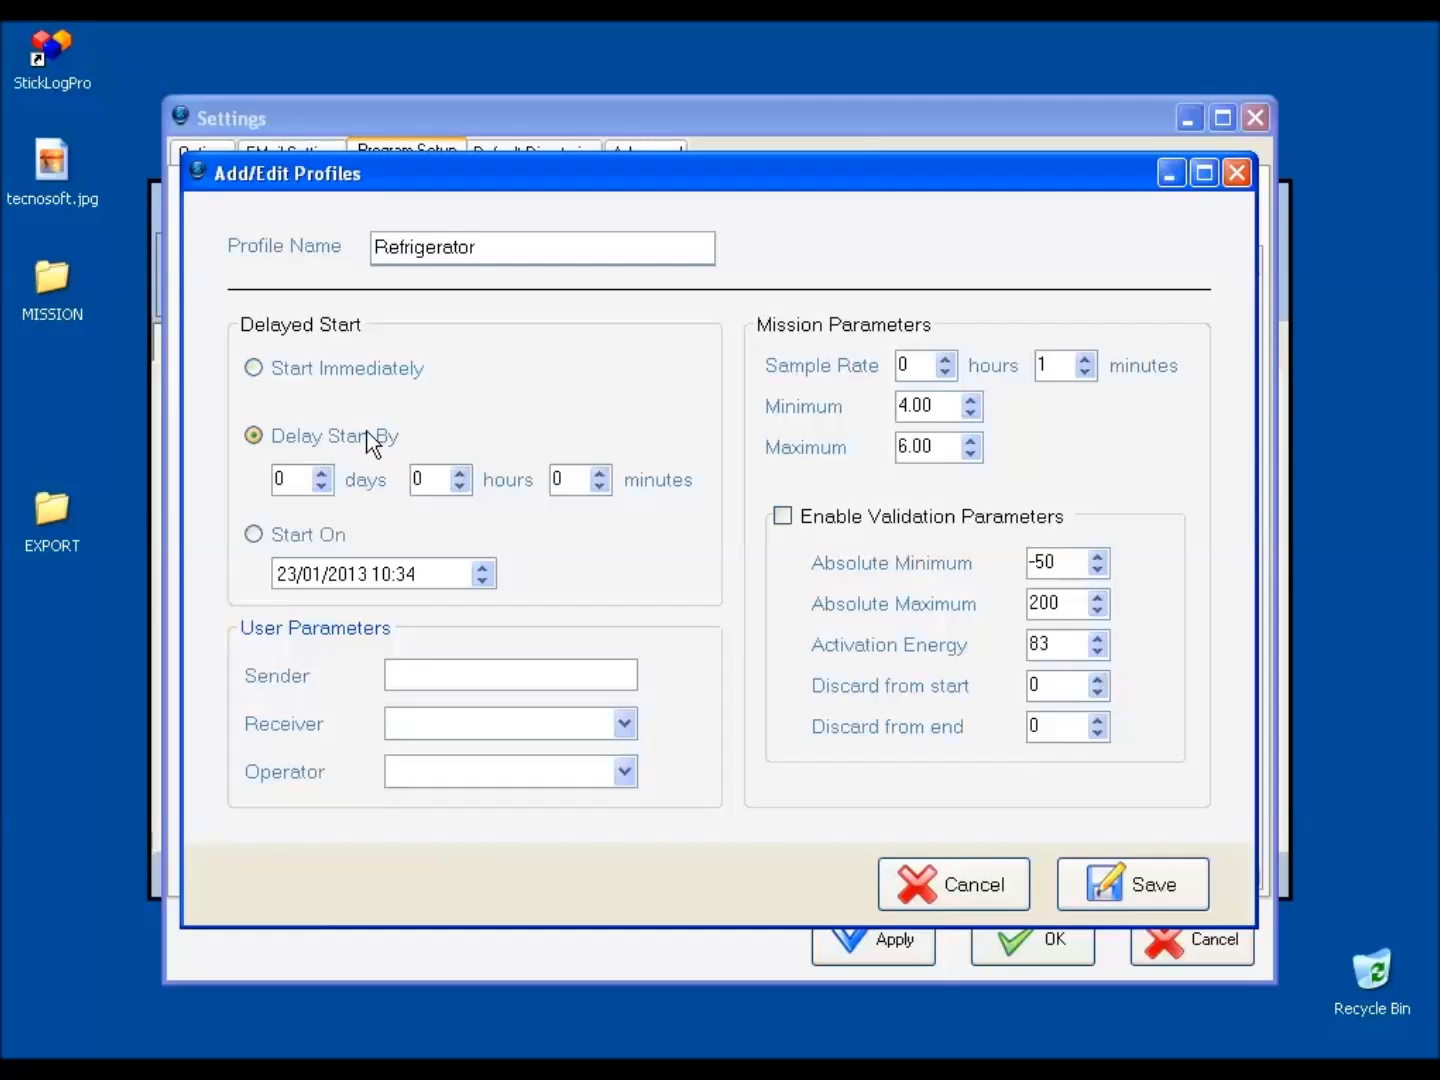
Set the profile's start delay to 3 days and 4 hours.
drag(288, 479, 266, 478)
text(3)
click(463, 471)
click(463, 472)
click(463, 471)
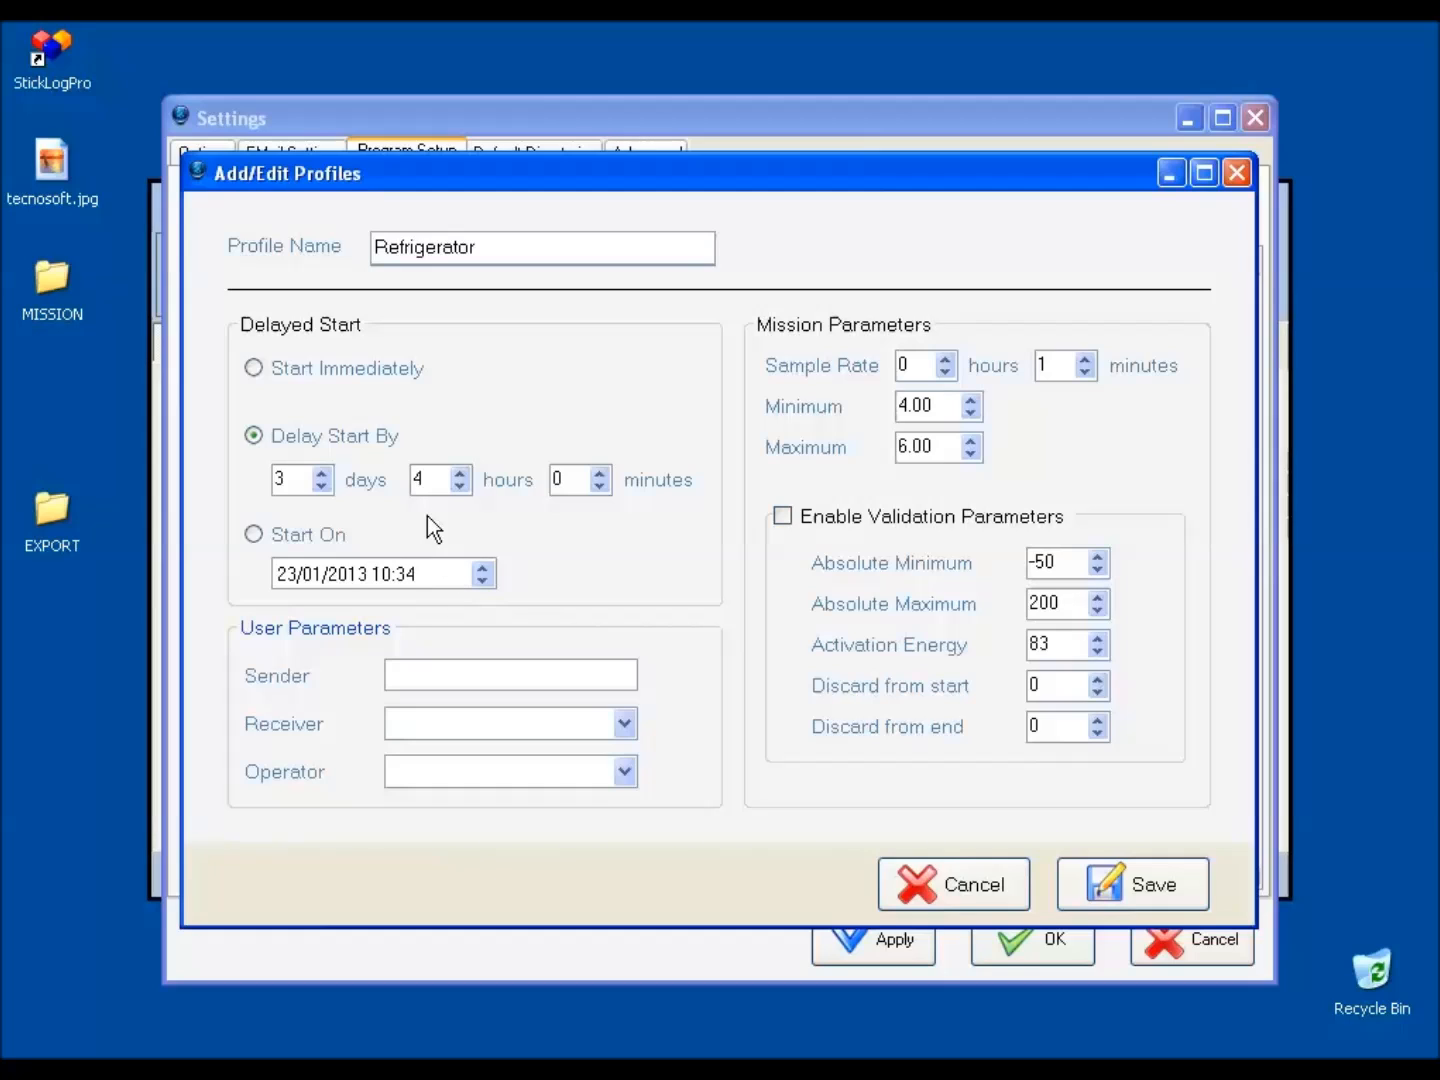
Set the profile to start immediately, enter the sender's full name, and assign the saved receiver and operator.
click(378, 376)
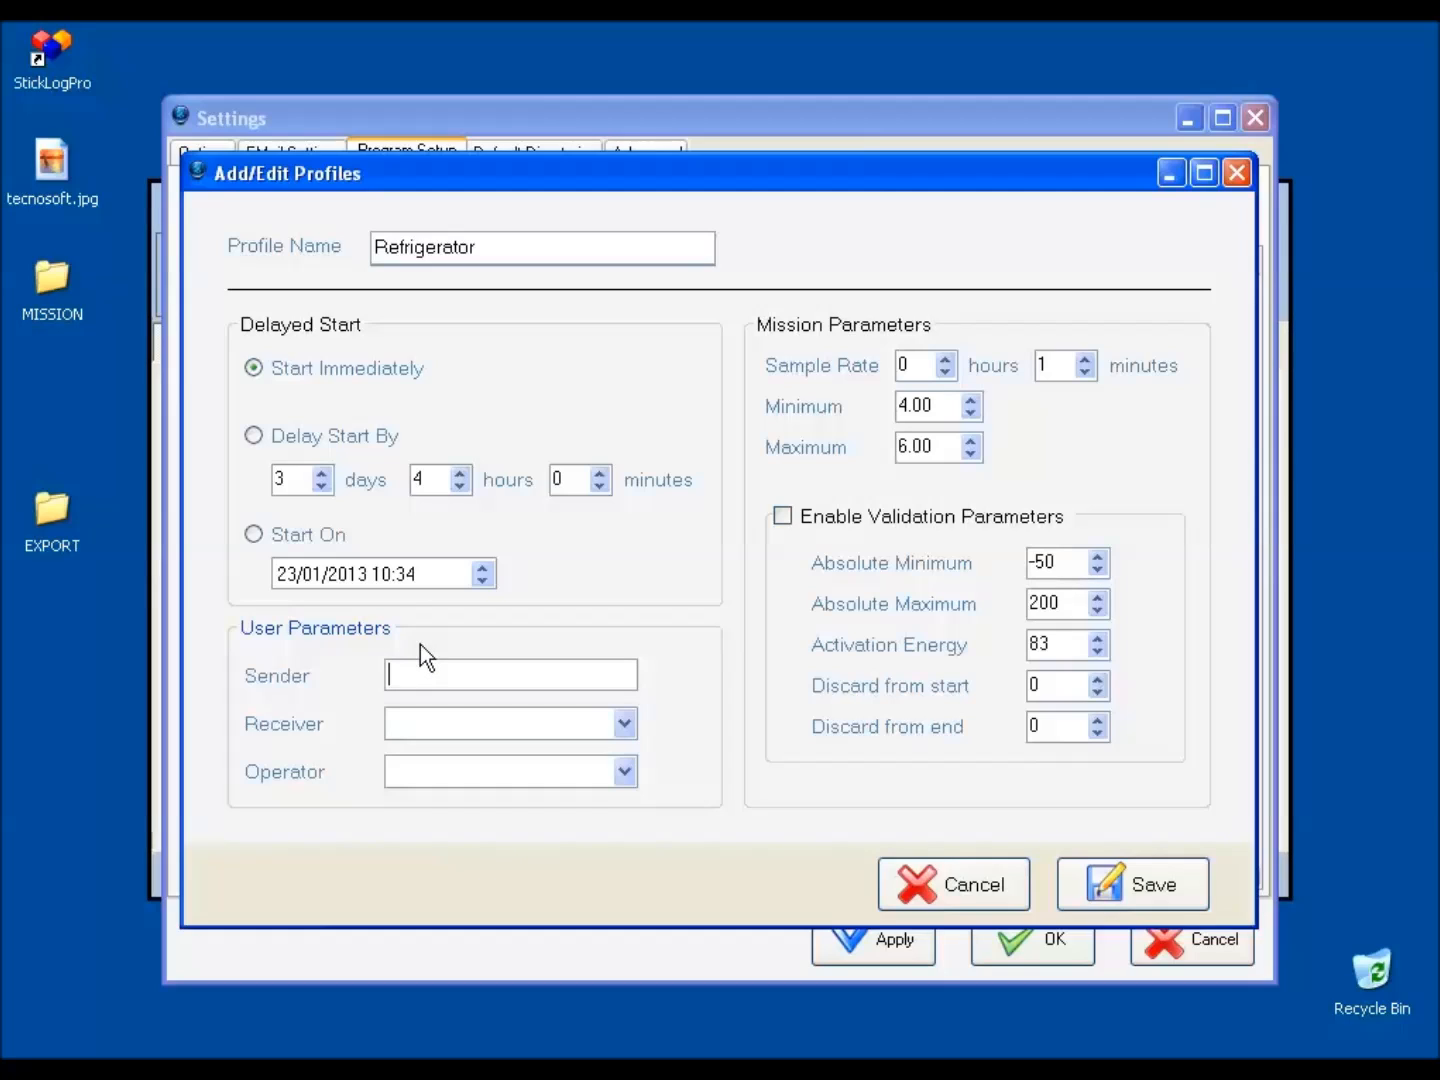
text(Mario Rossi)
click(626, 723)
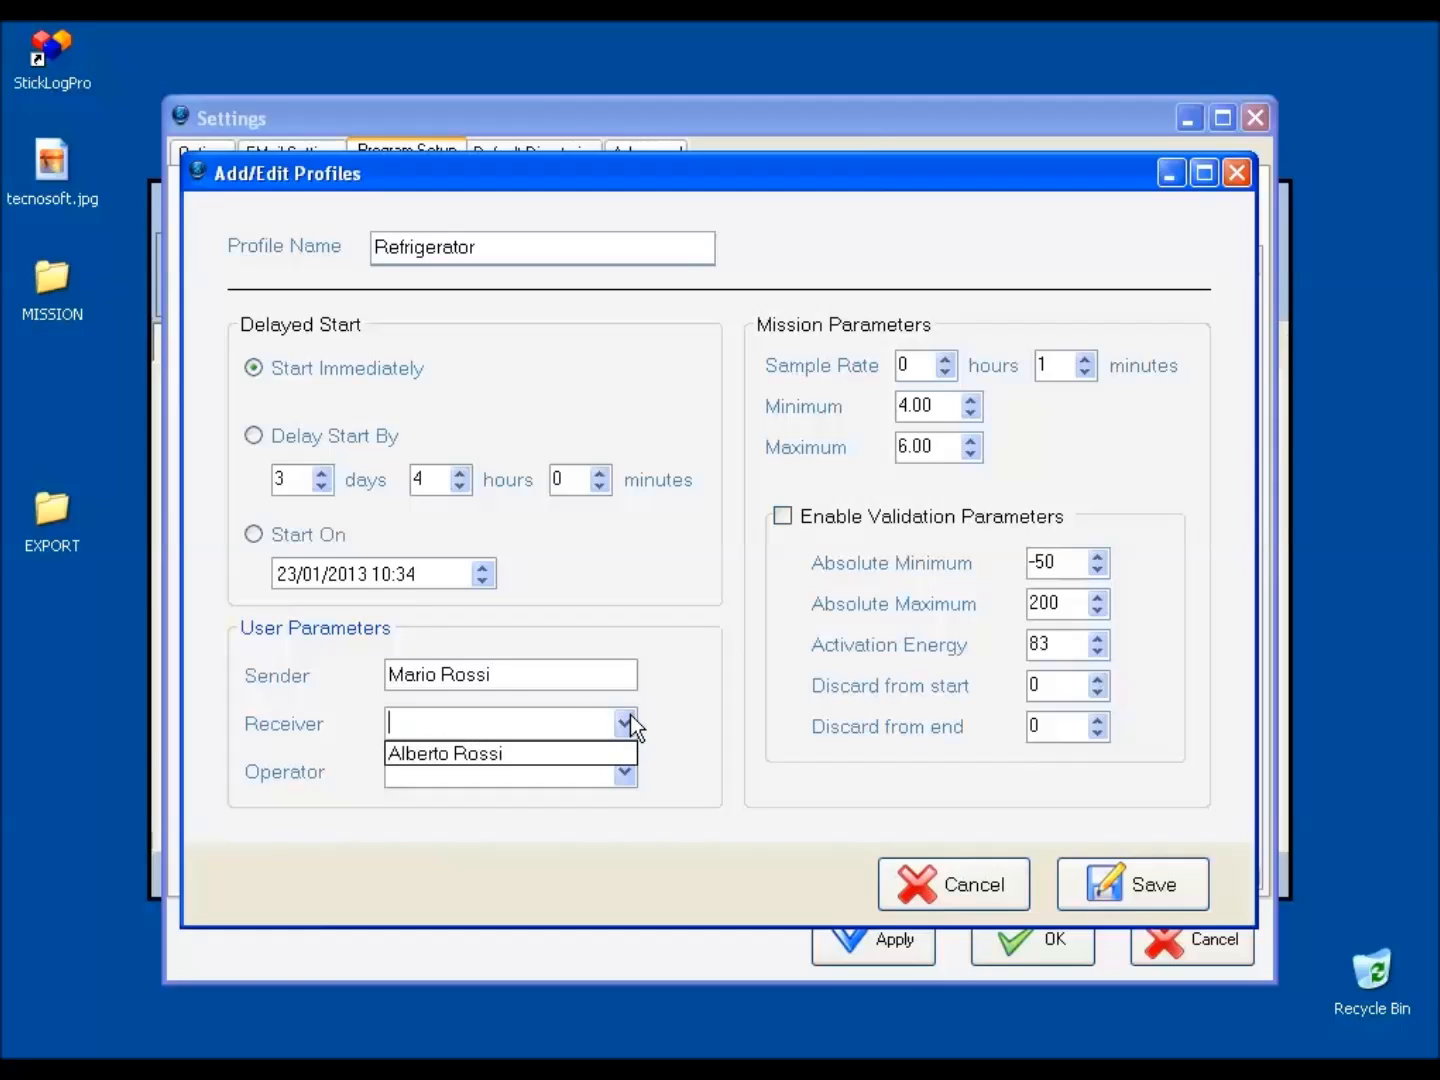
click(550, 747)
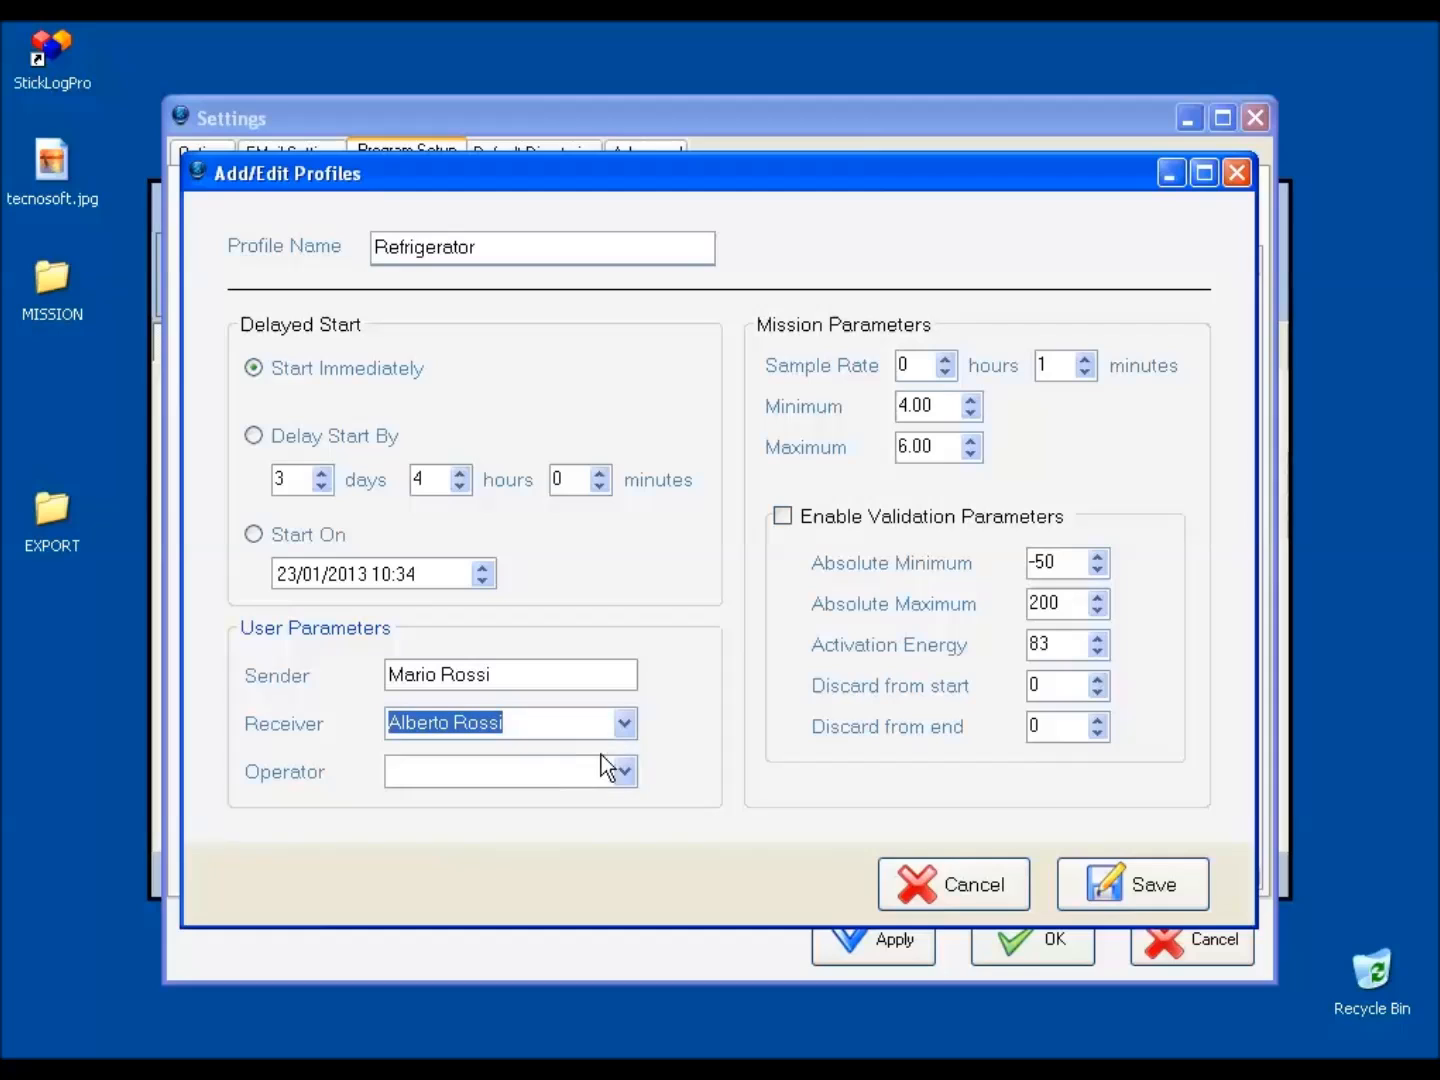
click(633, 769)
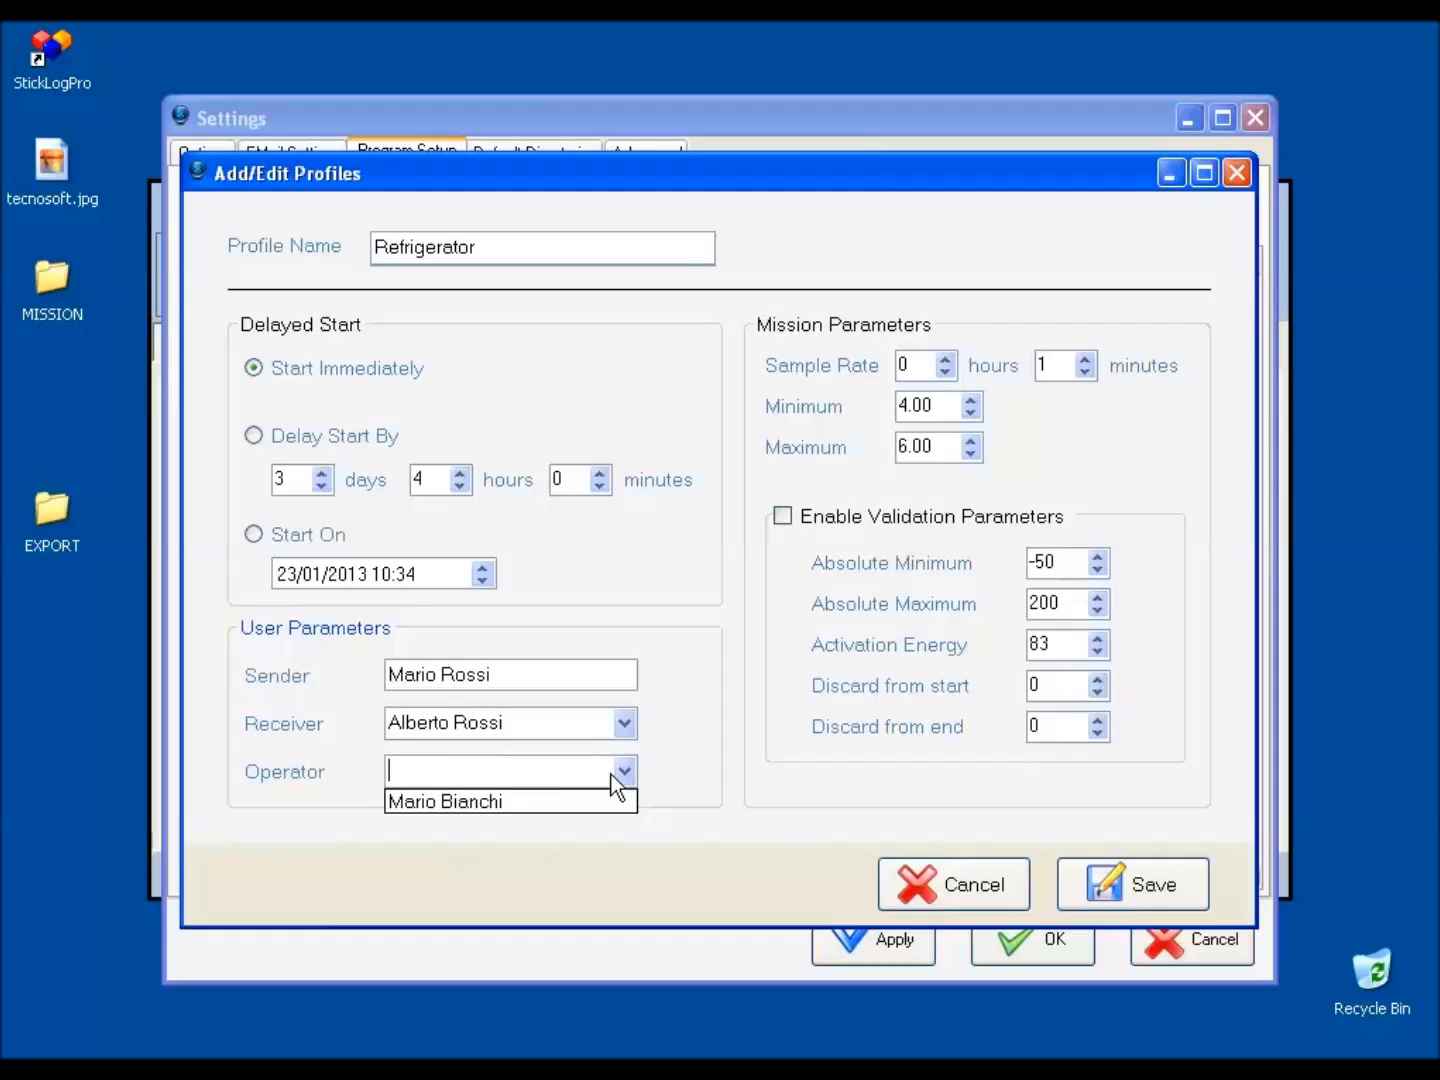
click(592, 805)
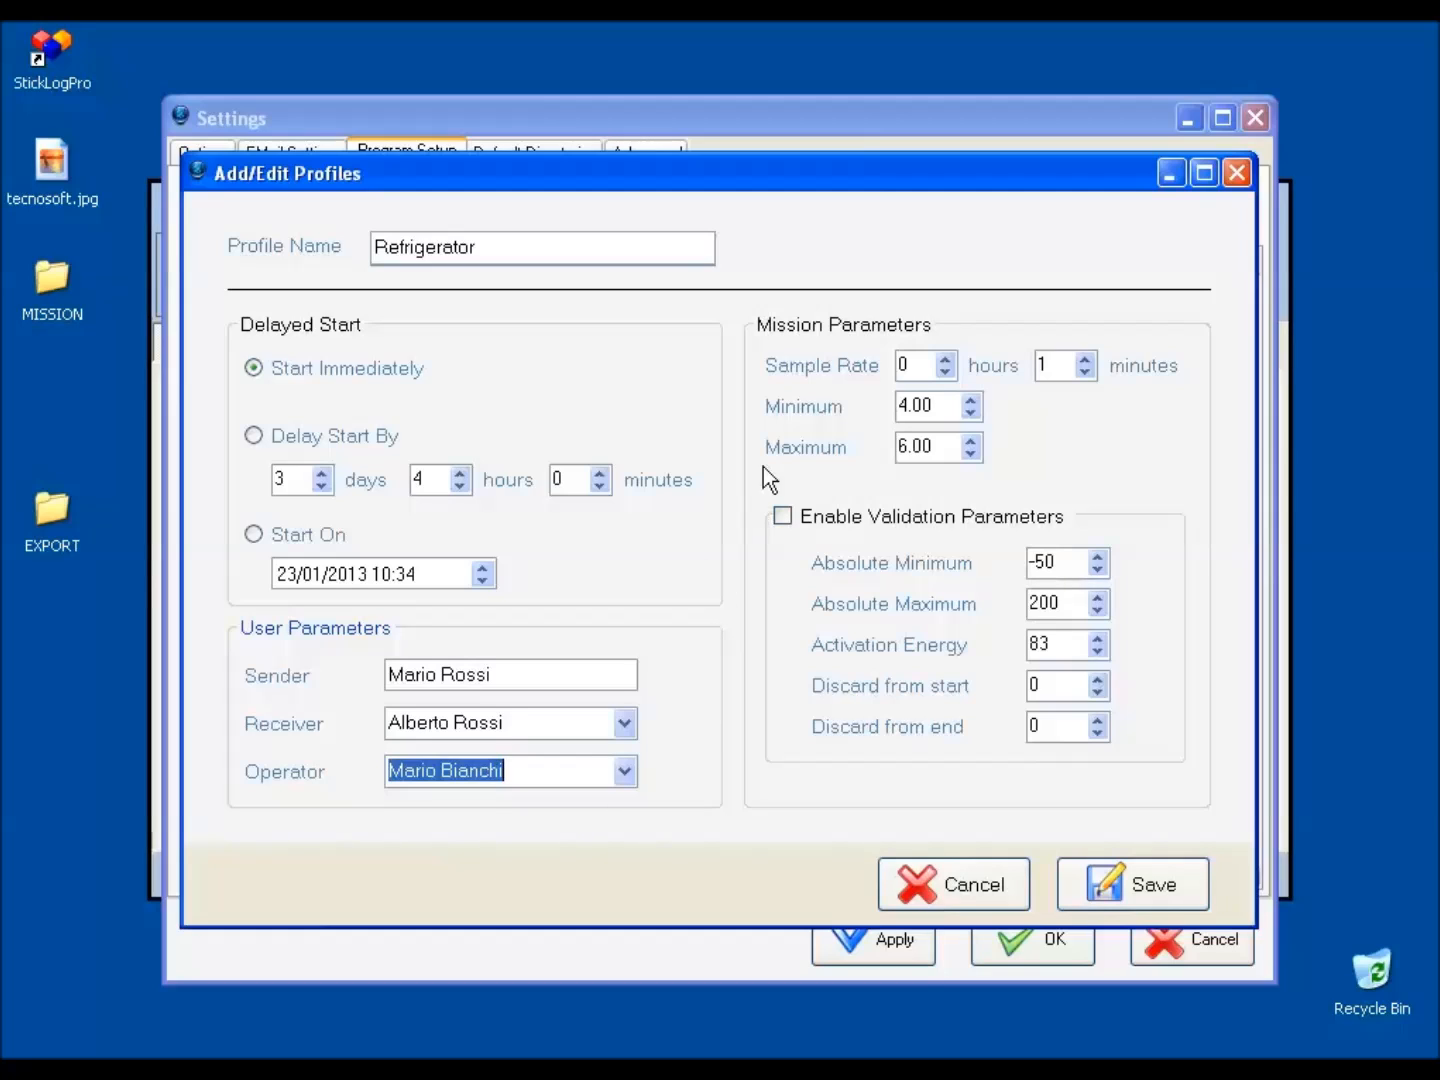
click(945, 360)
click(943, 373)
click(942, 373)
click(943, 373)
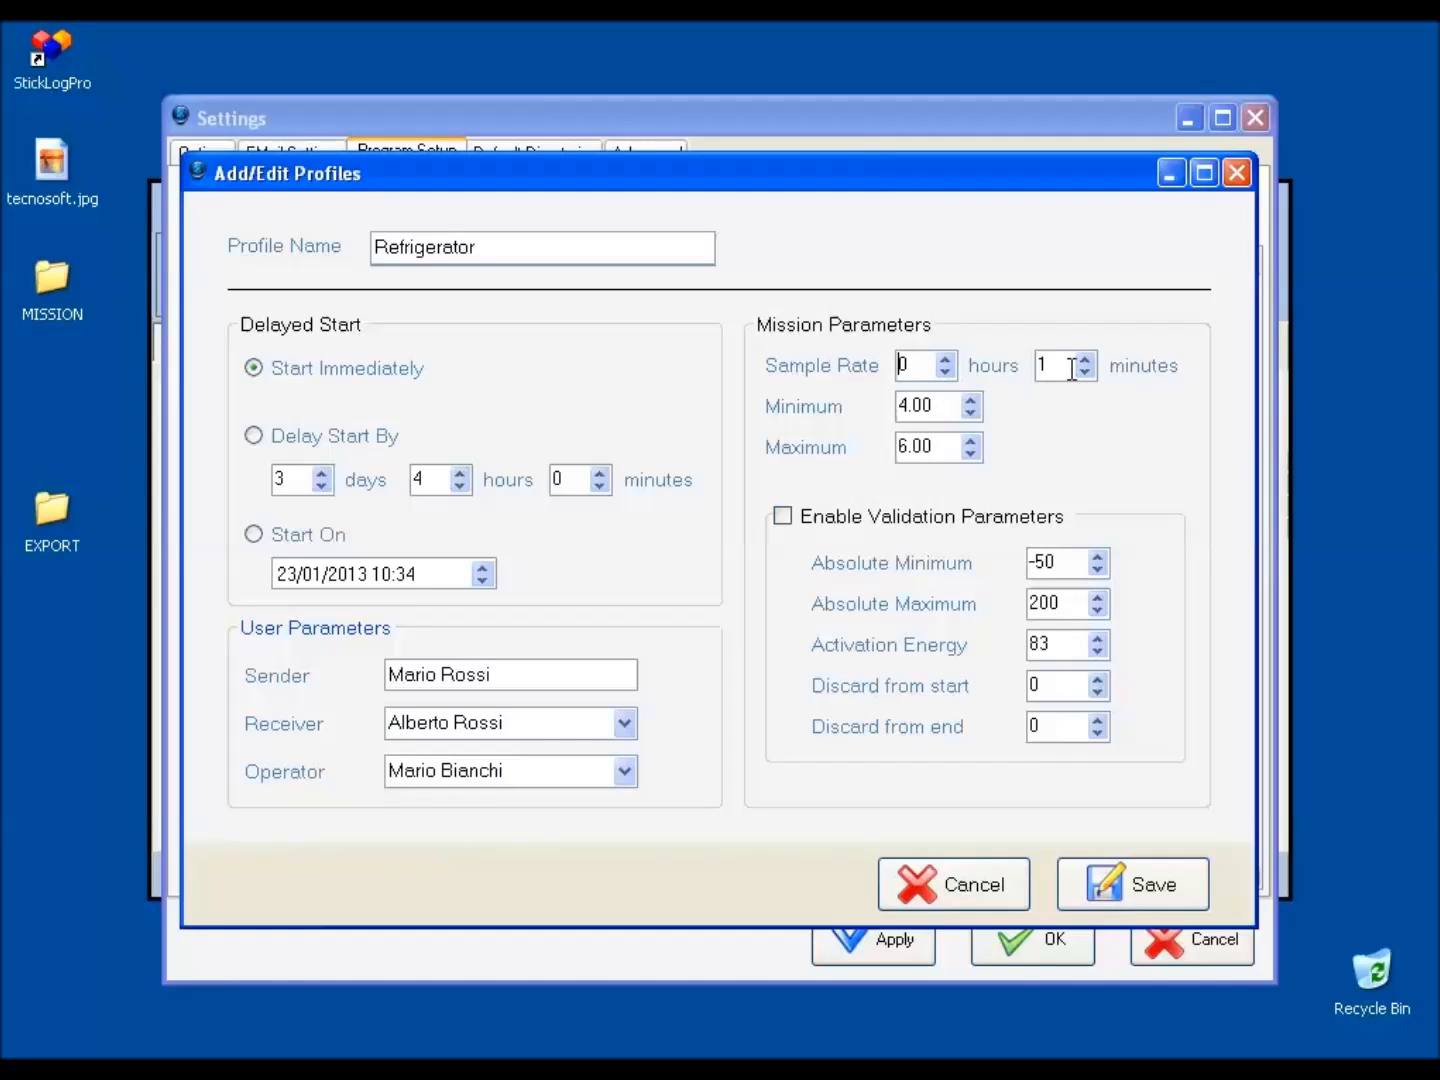
Set the profile's minimum limit in the mission parameters to 2.00.
click(970, 412)
click(970, 412)
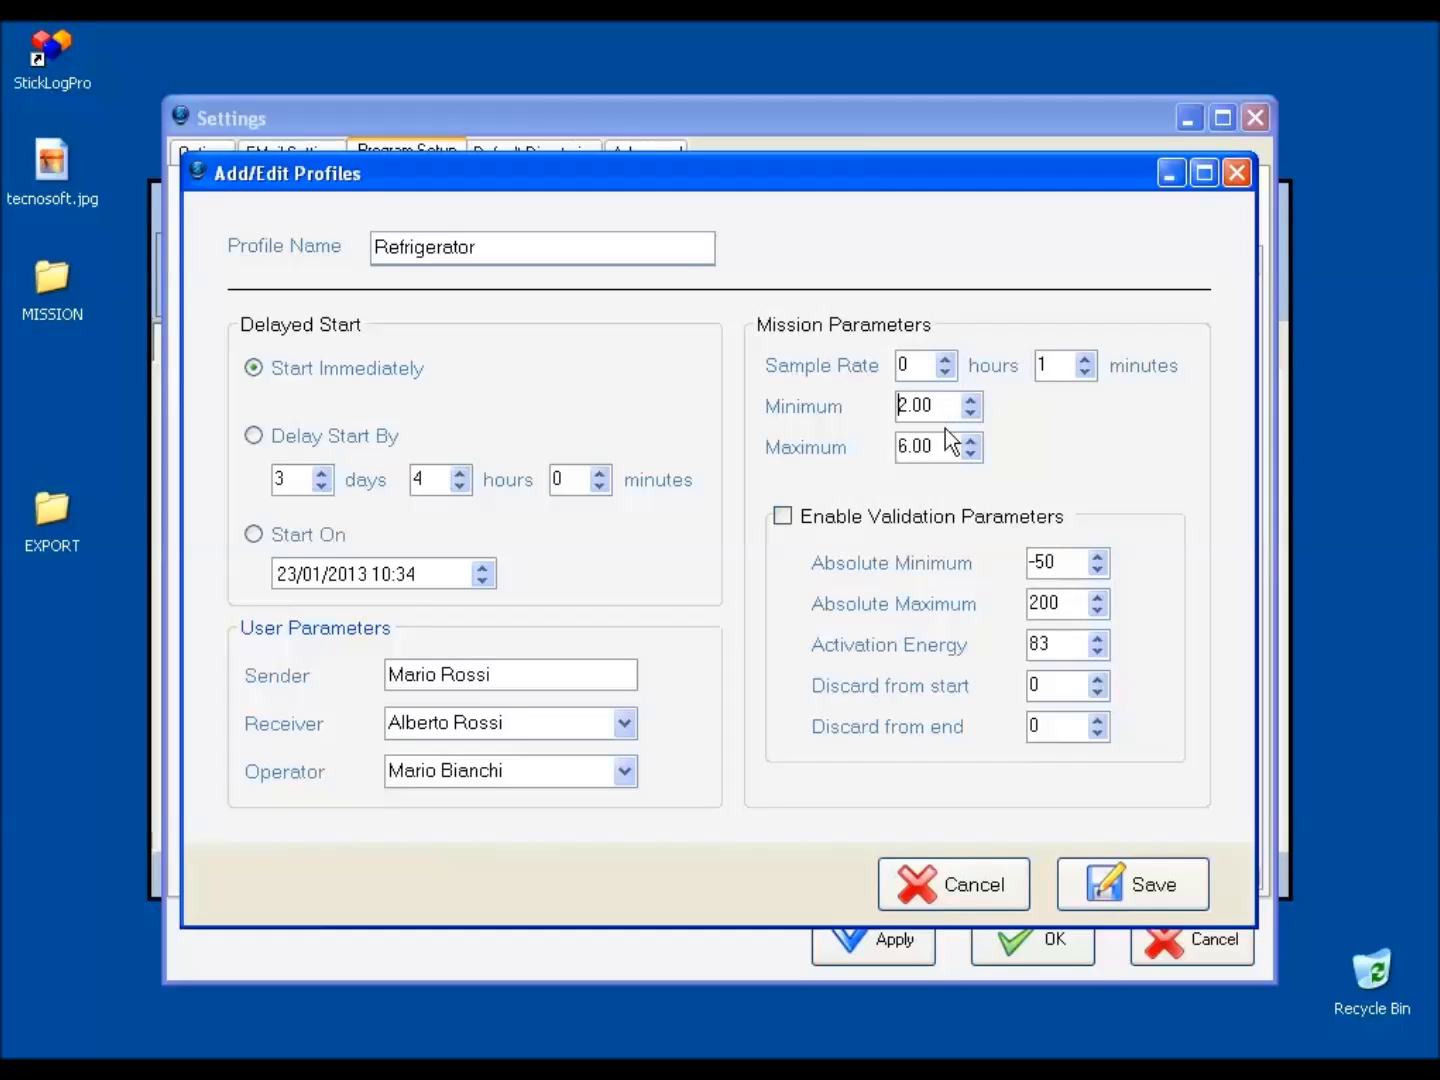
Set the profile's maximum limit to 8.00, enable validation with absolute minimum 0 and absolute maximum 12, and save the profile.
click(969, 438)
click(968, 438)
click(783, 516)
drag(1062, 560, 1013, 553)
text(0)
drag(1062, 599, 1021, 602)
text(12)
click(1099, 877)
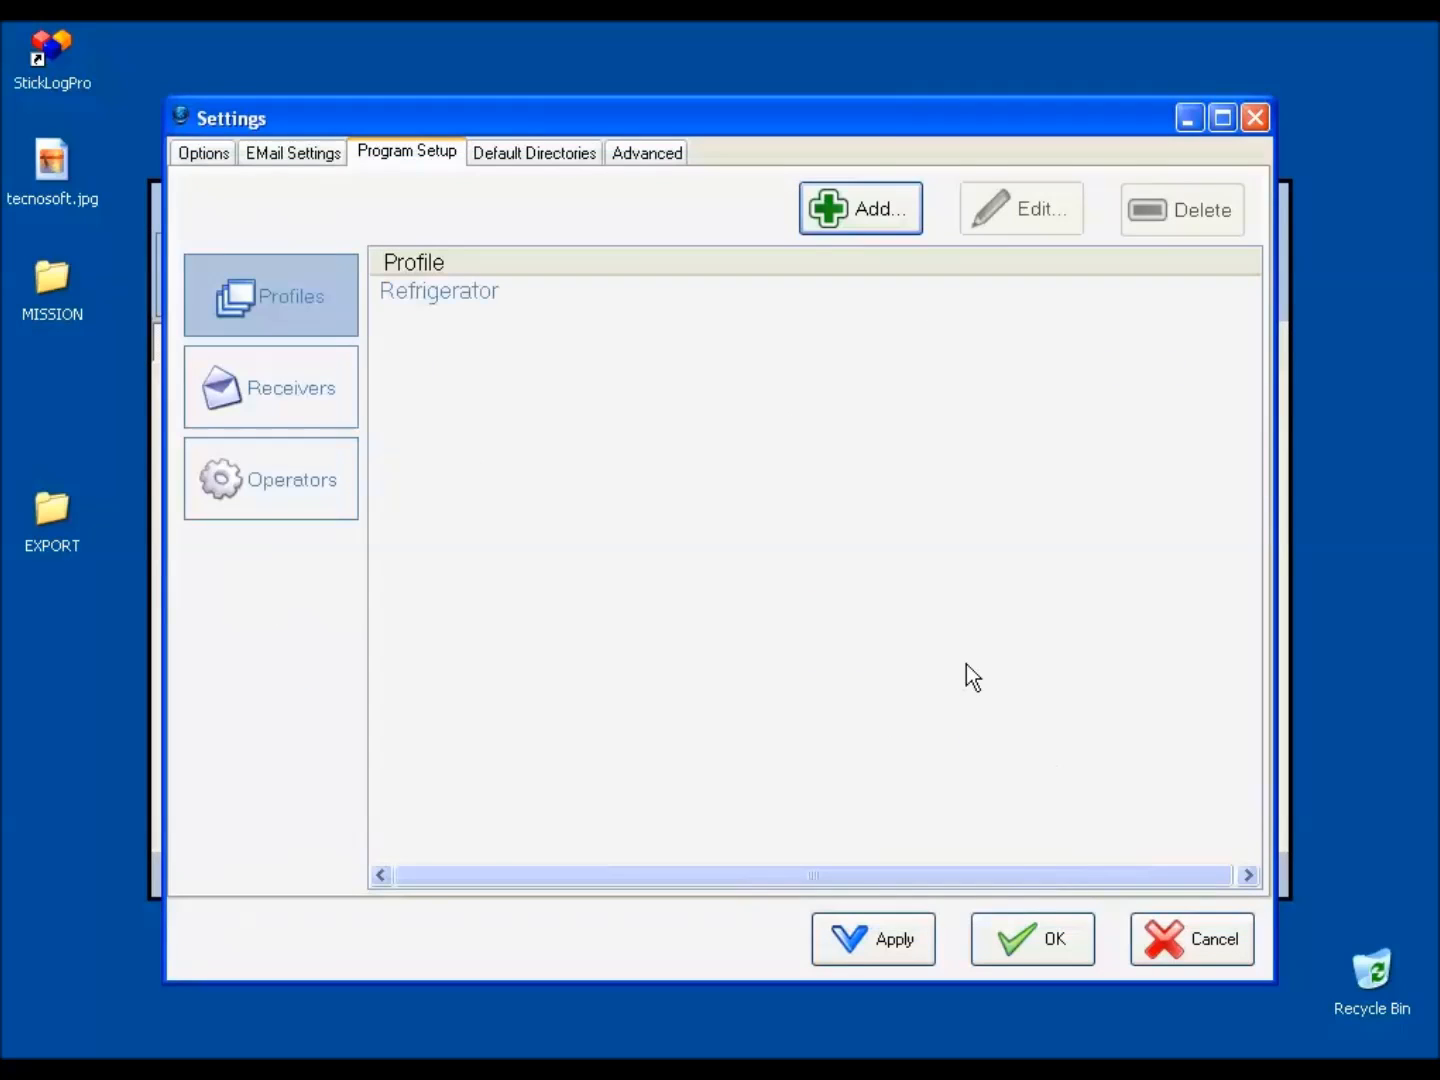
Reopen the saved Refrigerator profile to review its stored parameters, and close it without changes.
click(780, 296)
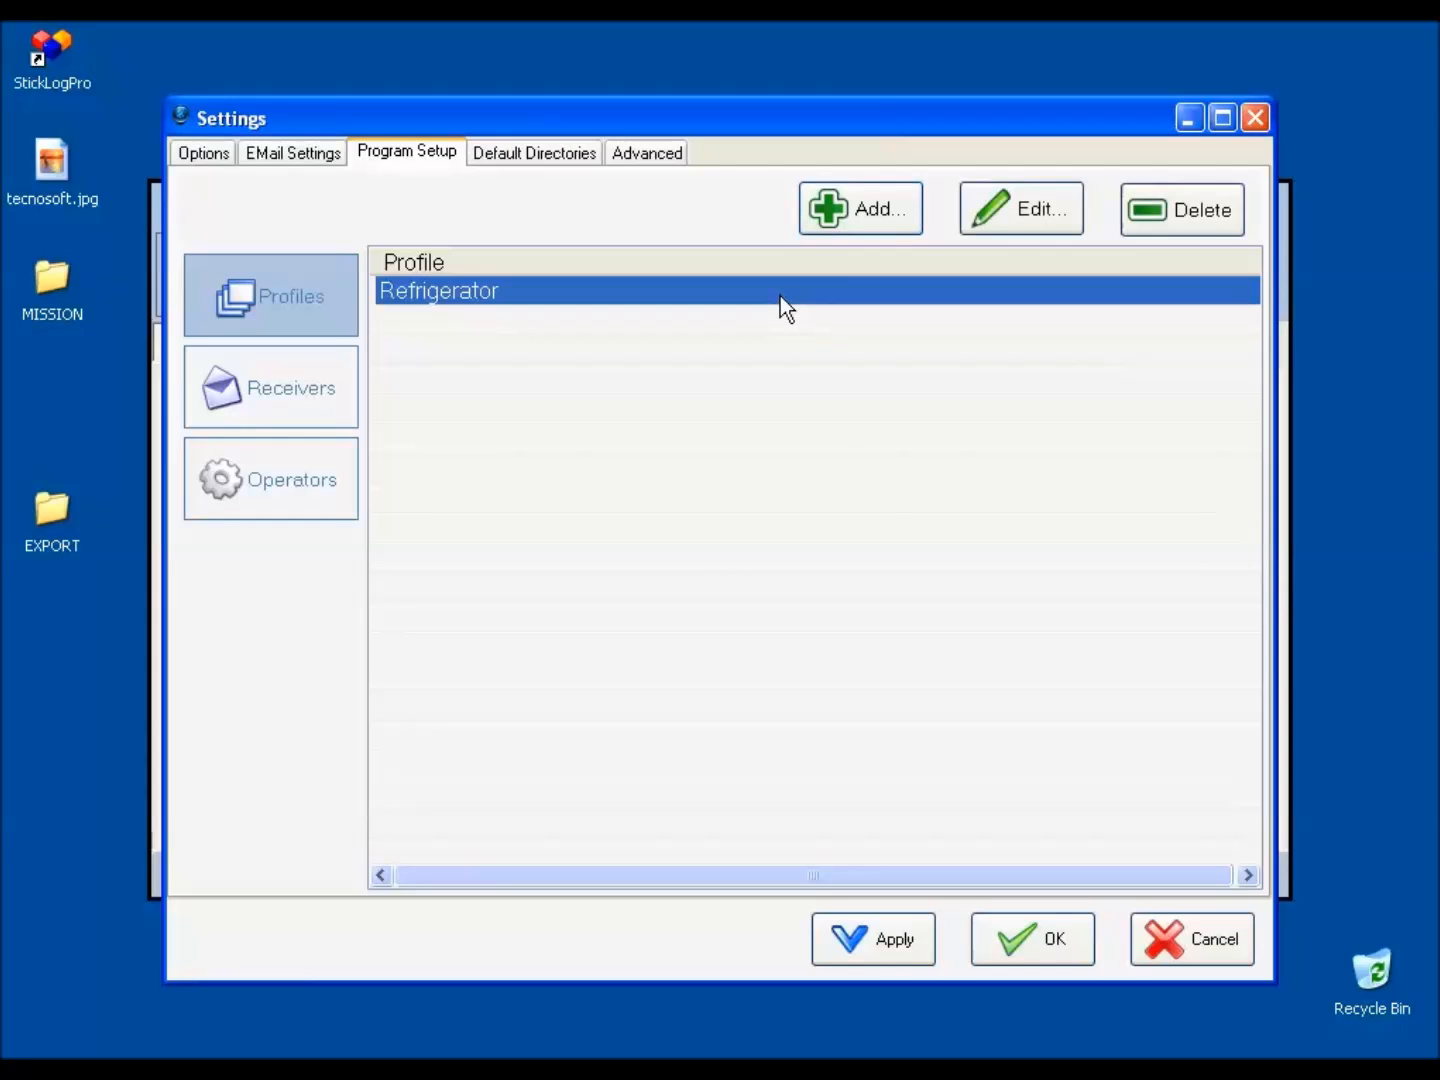
click(1001, 214)
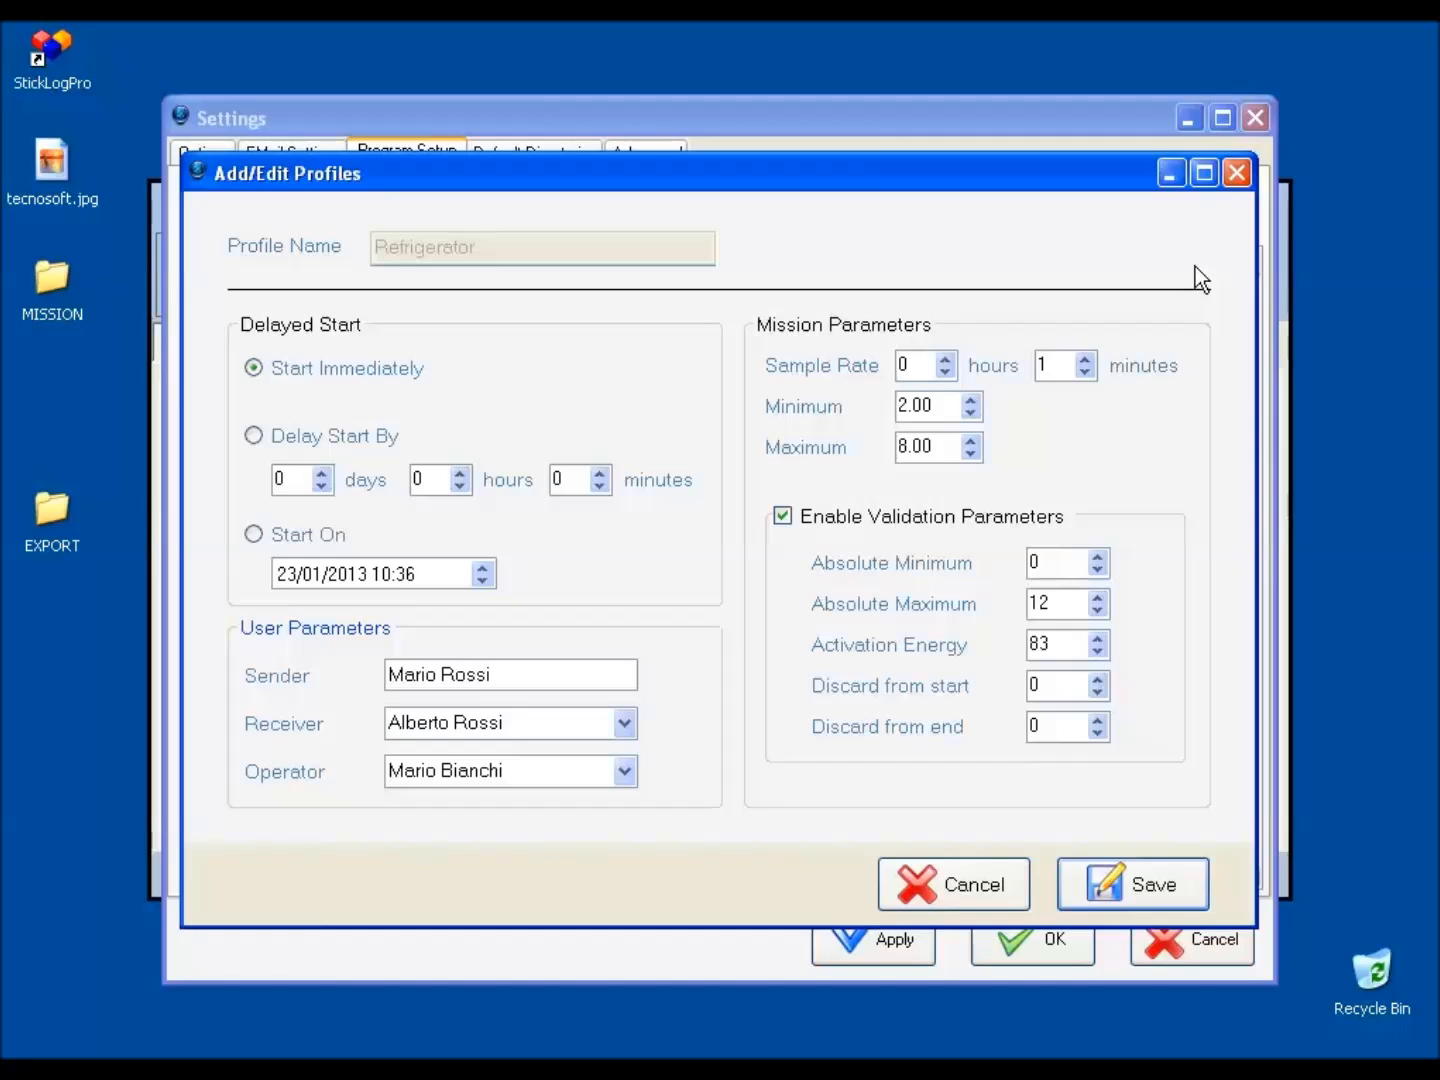
click(1237, 175)
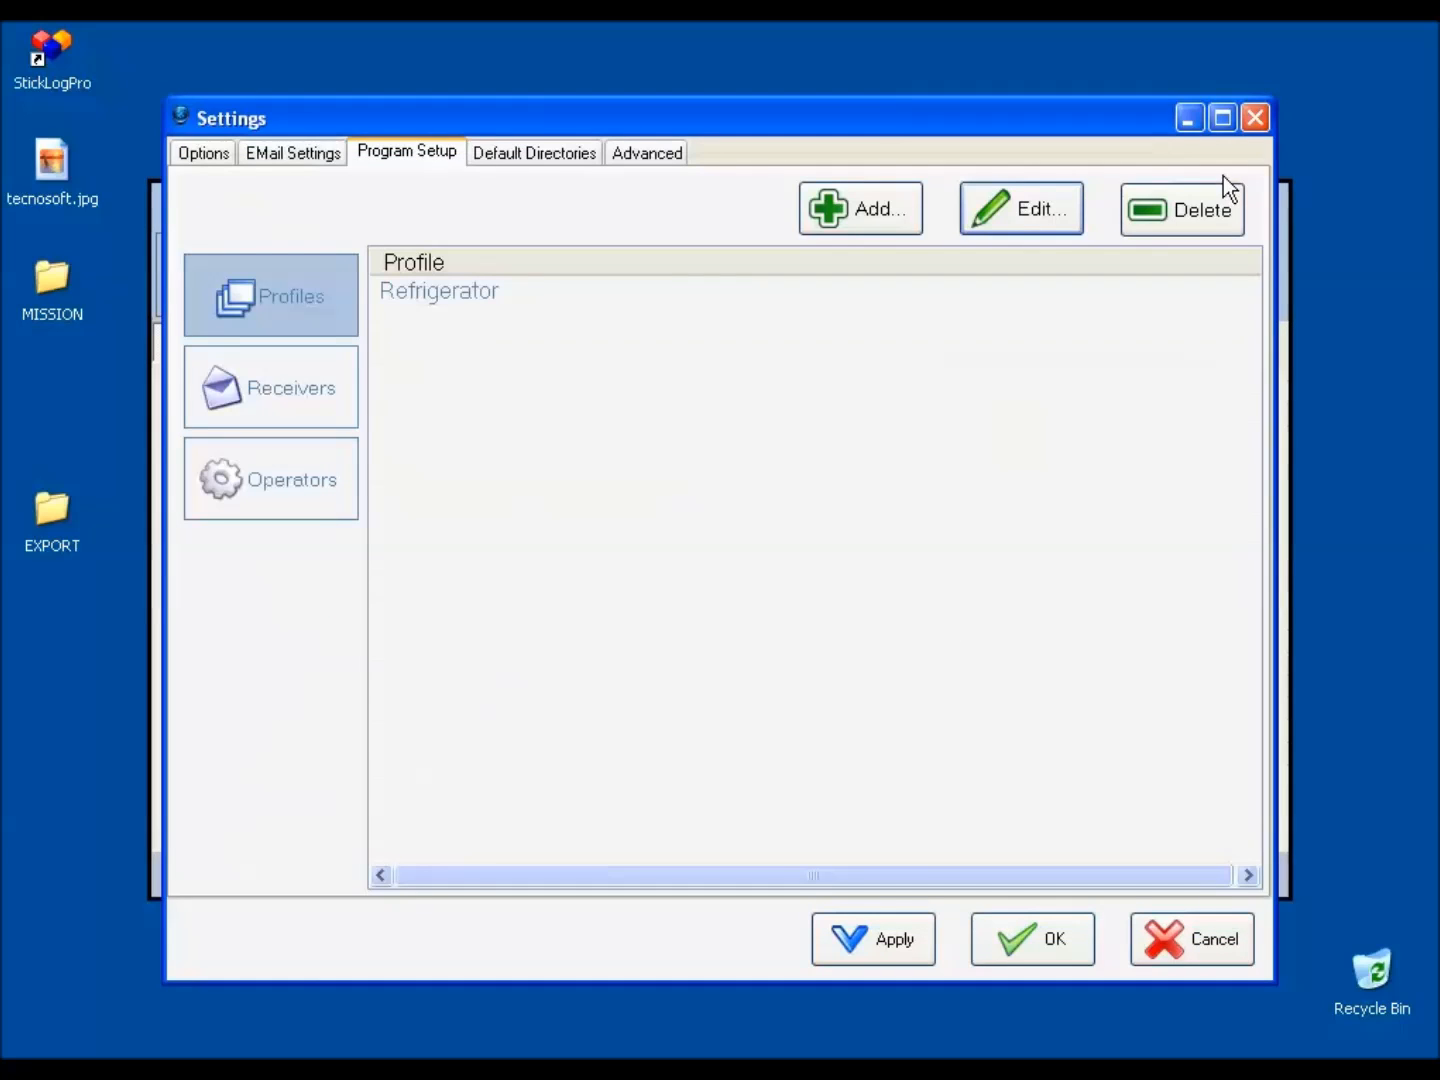
Change the default directory for exported files to the desktop's EXPORT folder, view the datalogger unlock settings, and accept the settings.
click(568, 154)
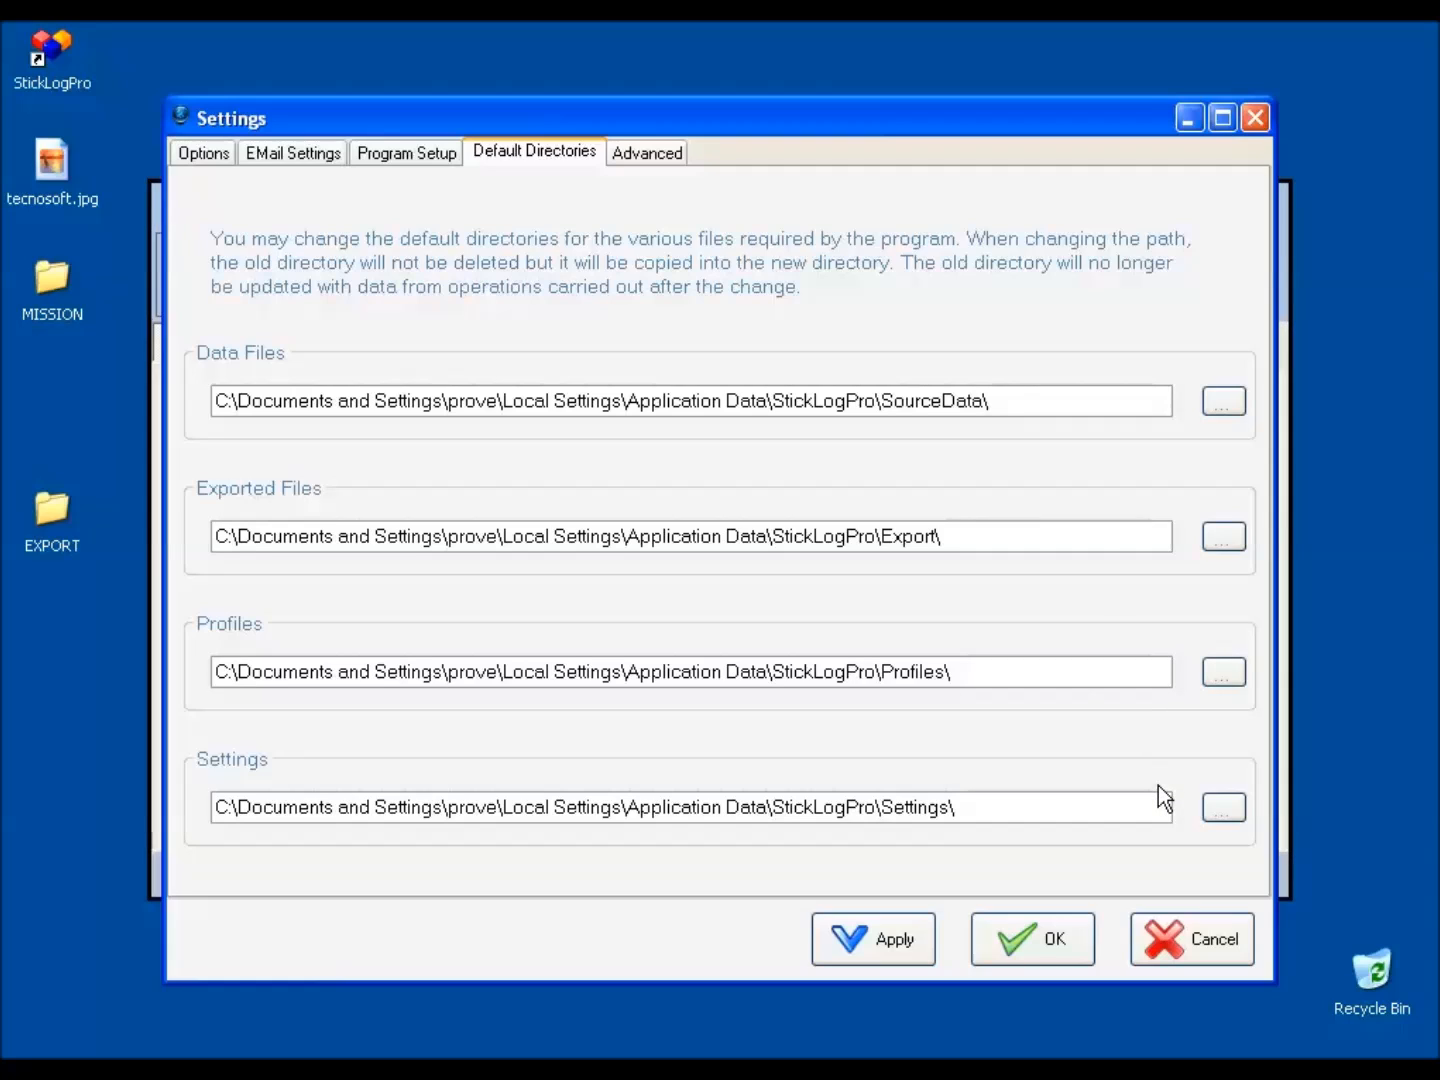
click(1240, 529)
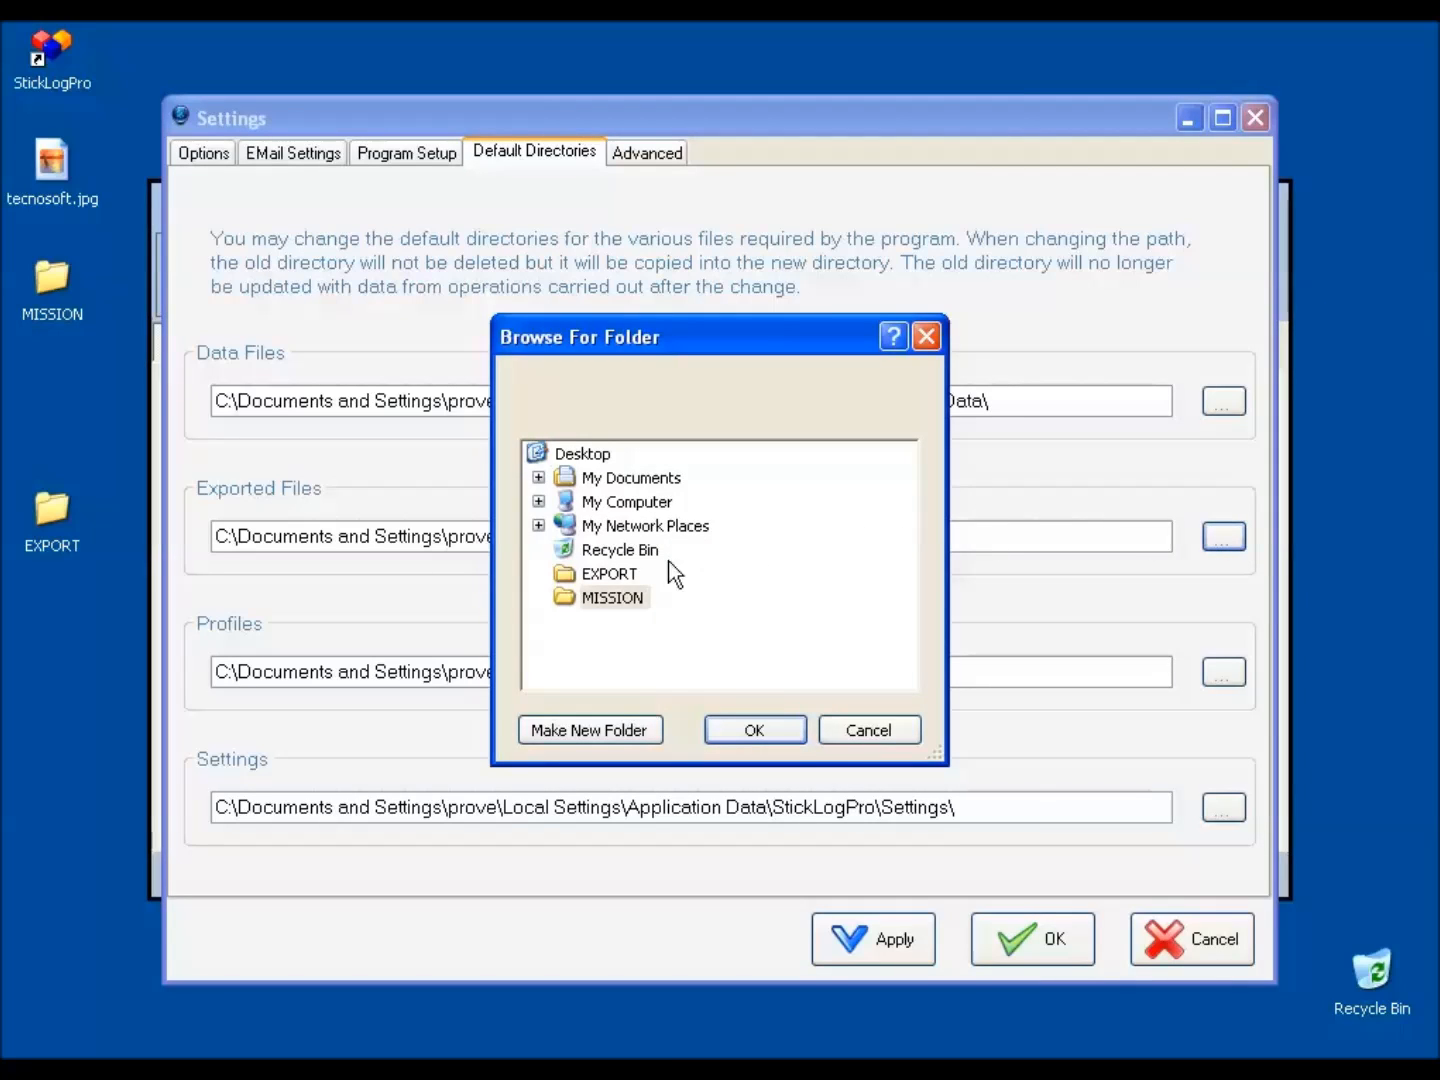
click(626, 576)
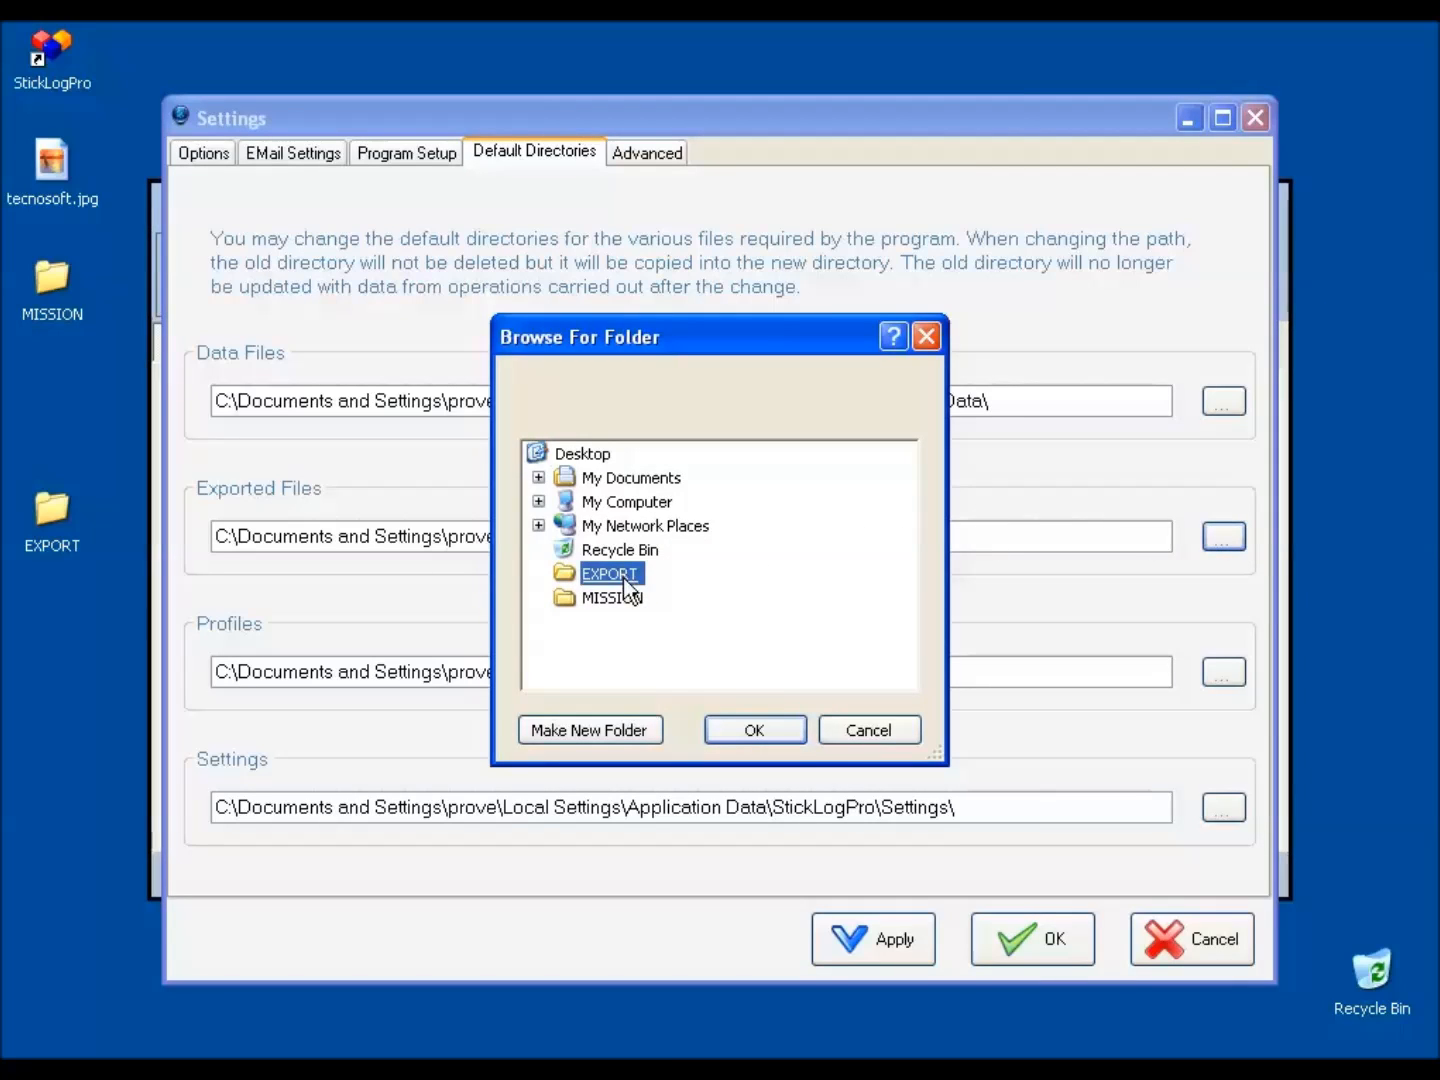
click(747, 726)
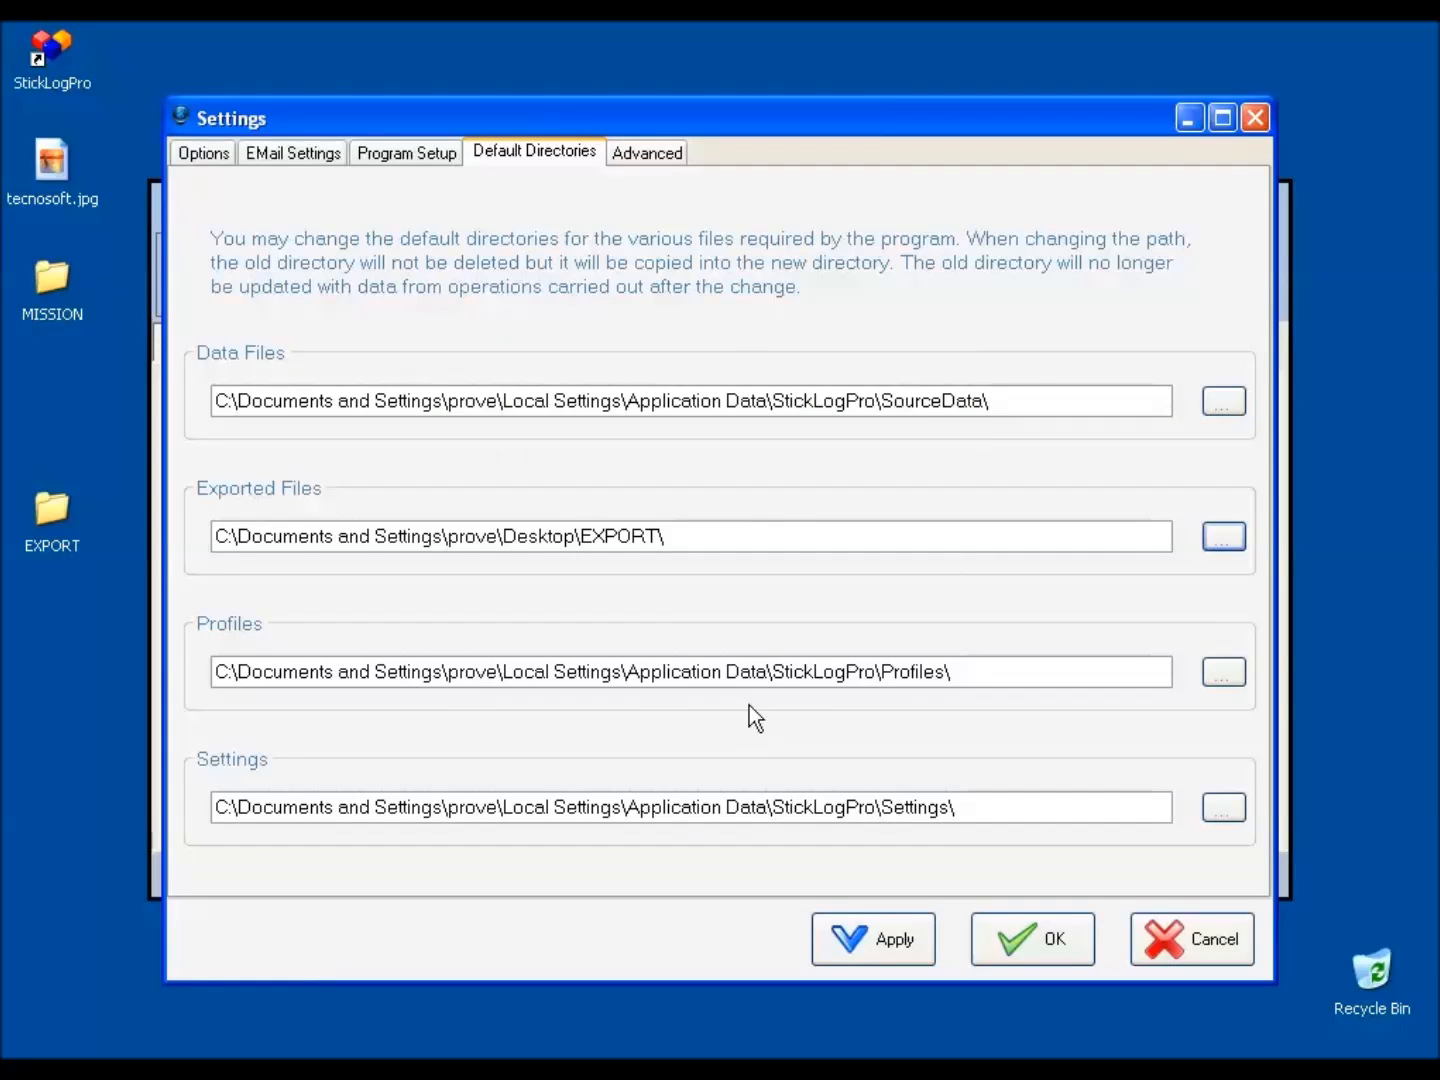
click(660, 157)
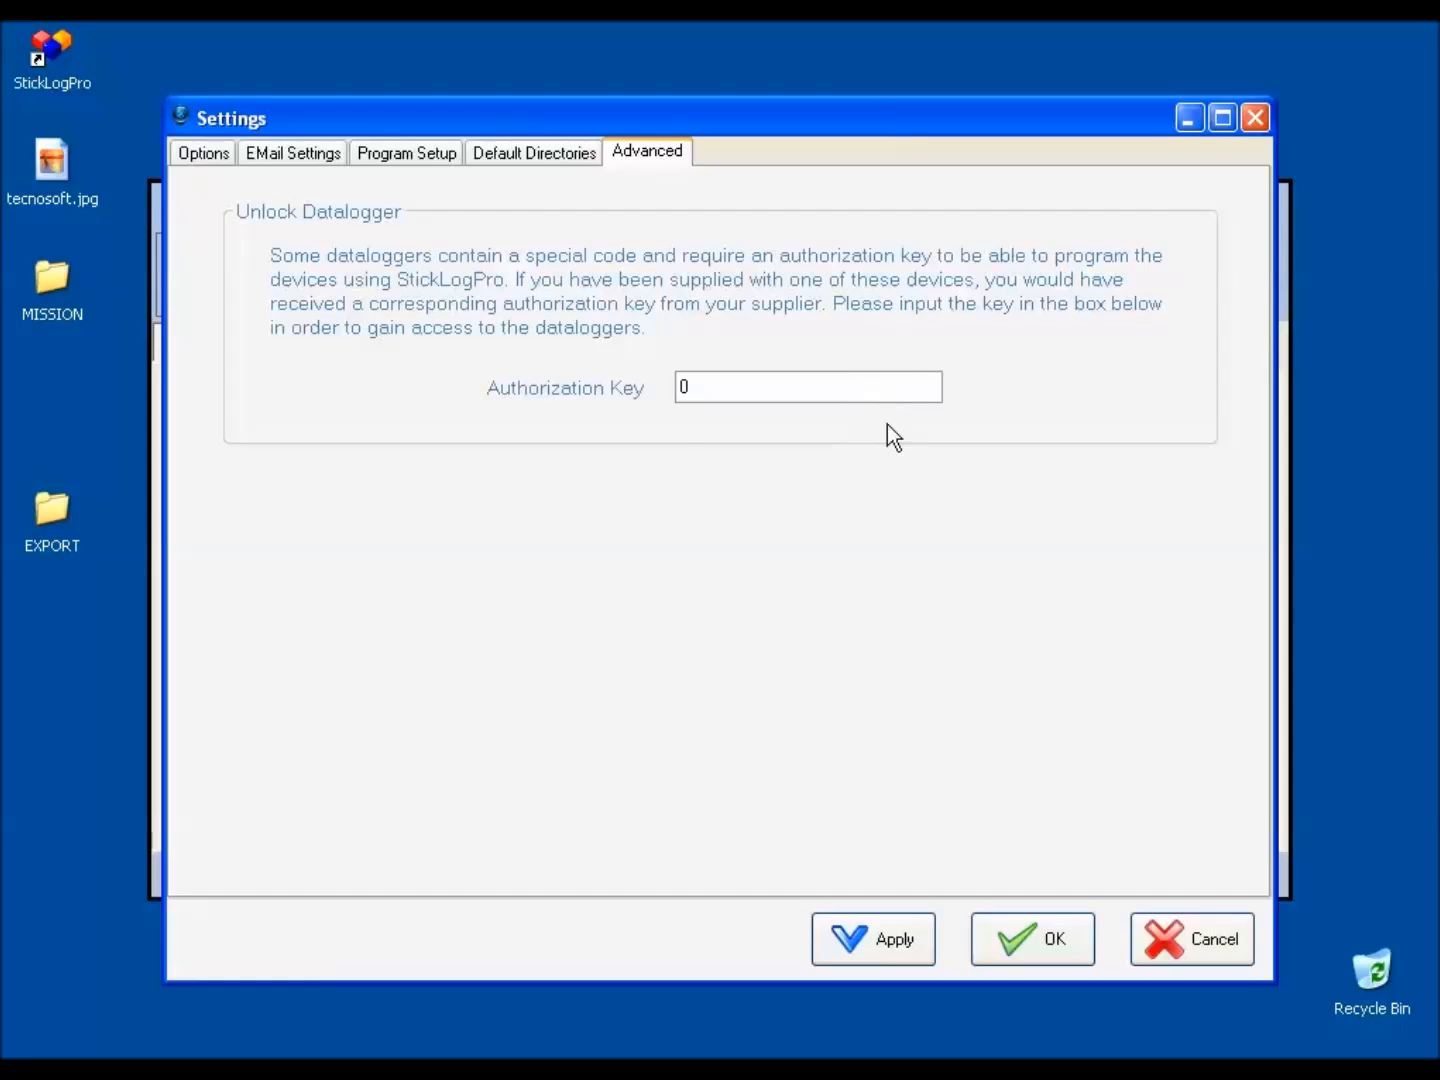
click(1033, 957)
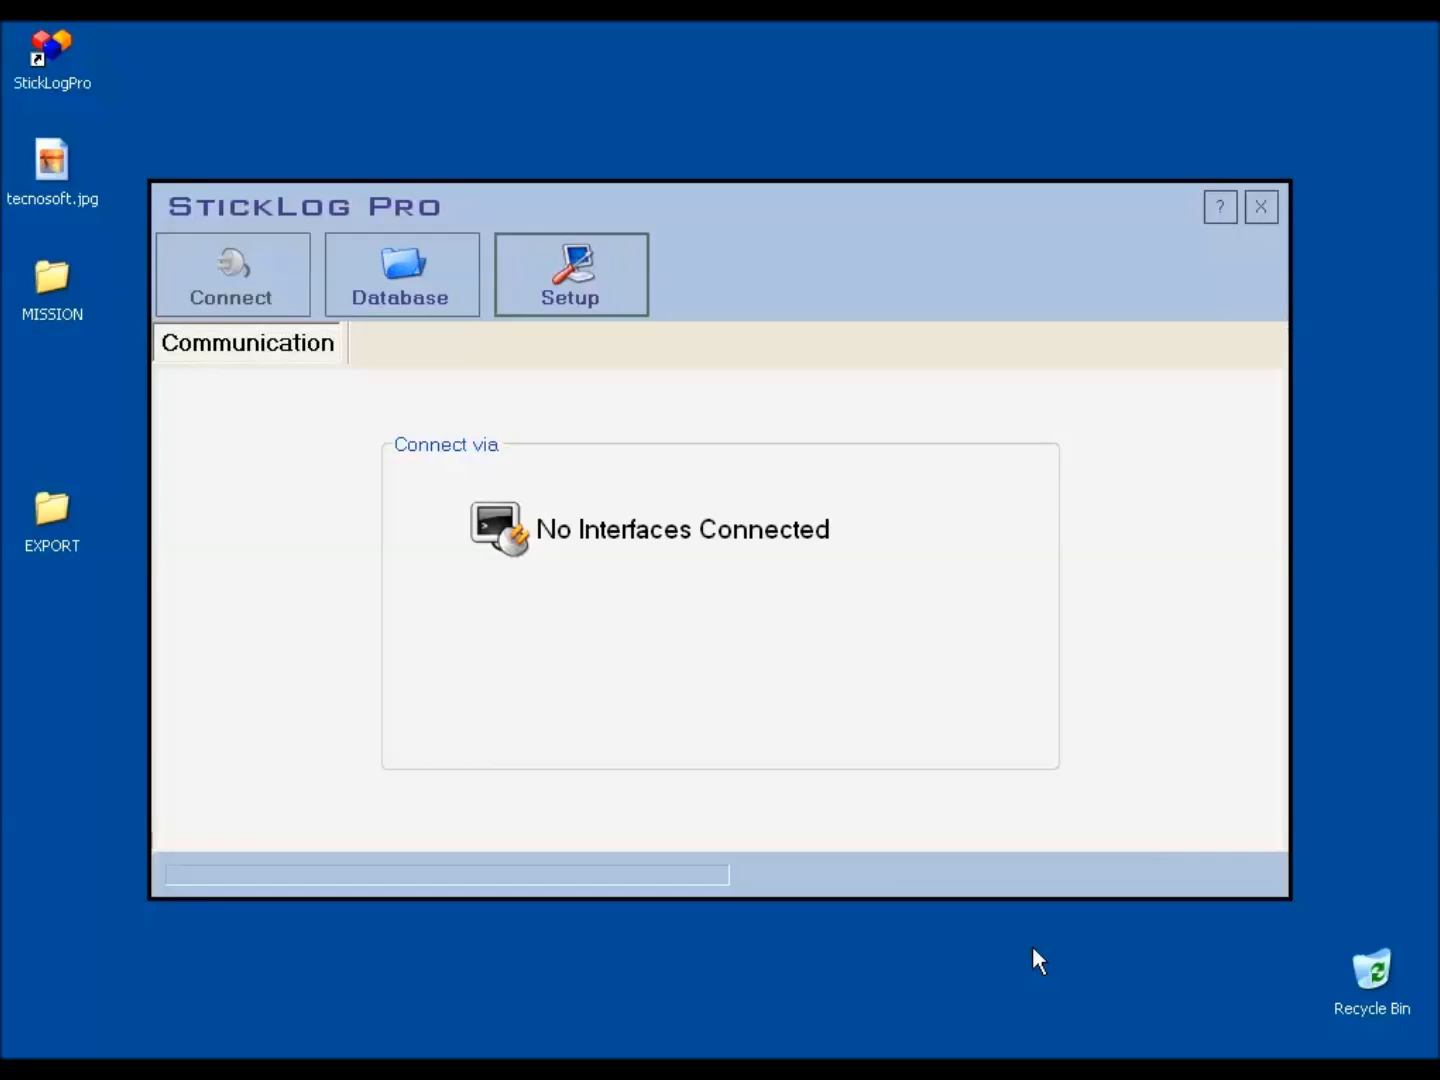